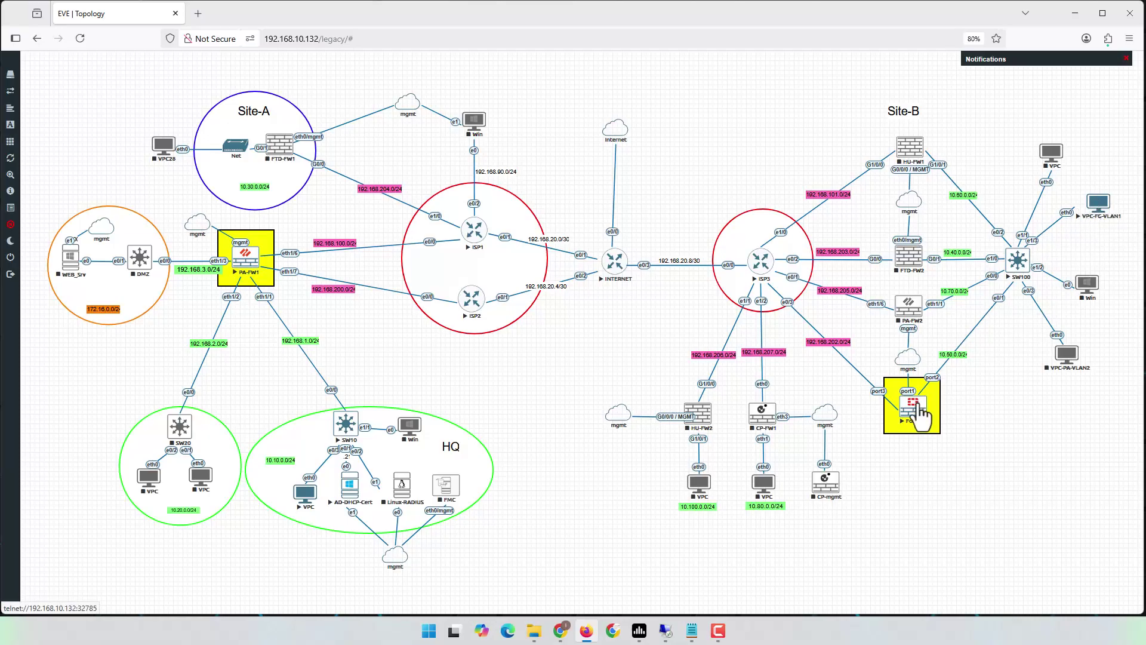
- On the VPC-FG-VLAN1 console, check sh ip, get 10.50.0.11/24 with ip dhcp, and ping 8.8.8.8
left_click(1100, 206)
left_click_drag(48, 27, 830, 121)
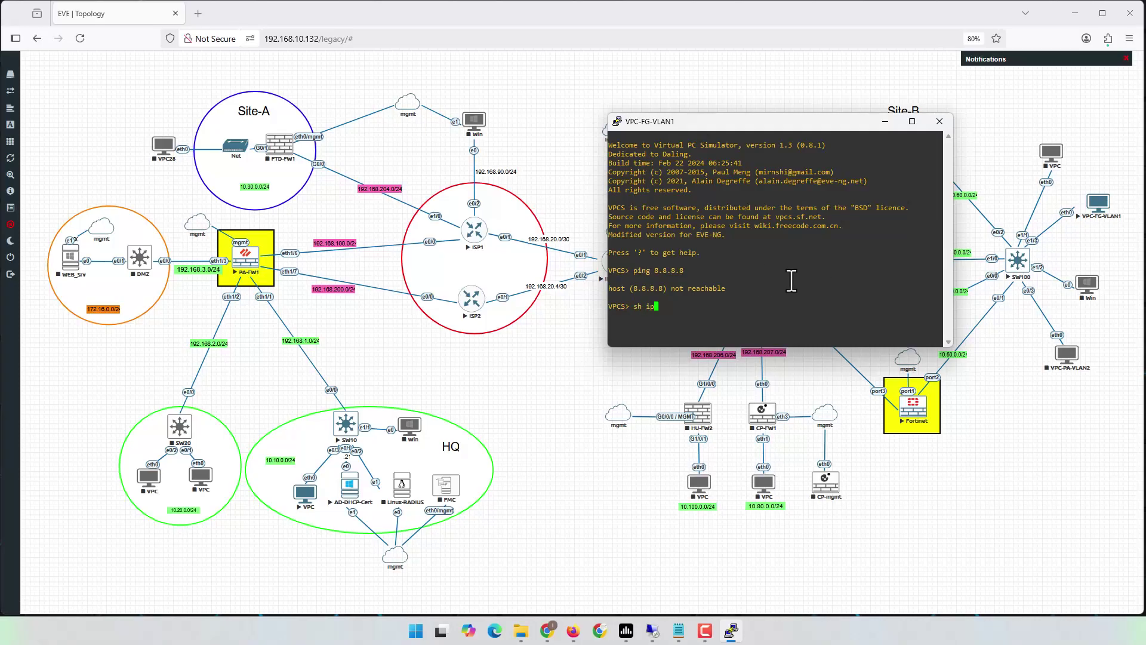
key("Return")
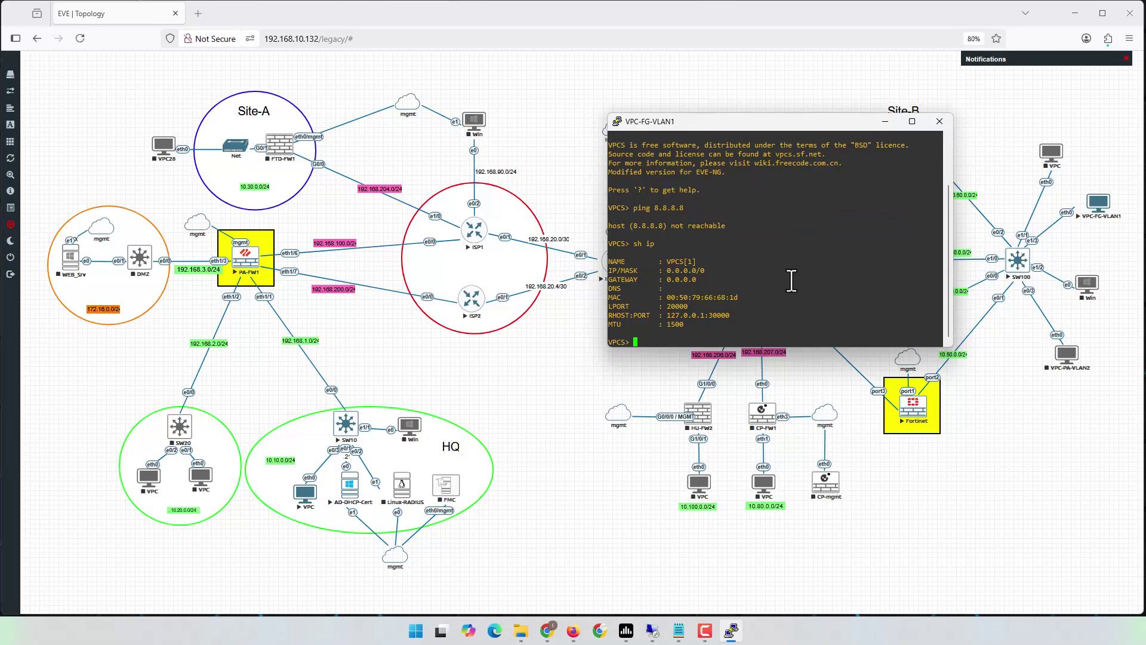
type("ip dhcp")
key("Return")
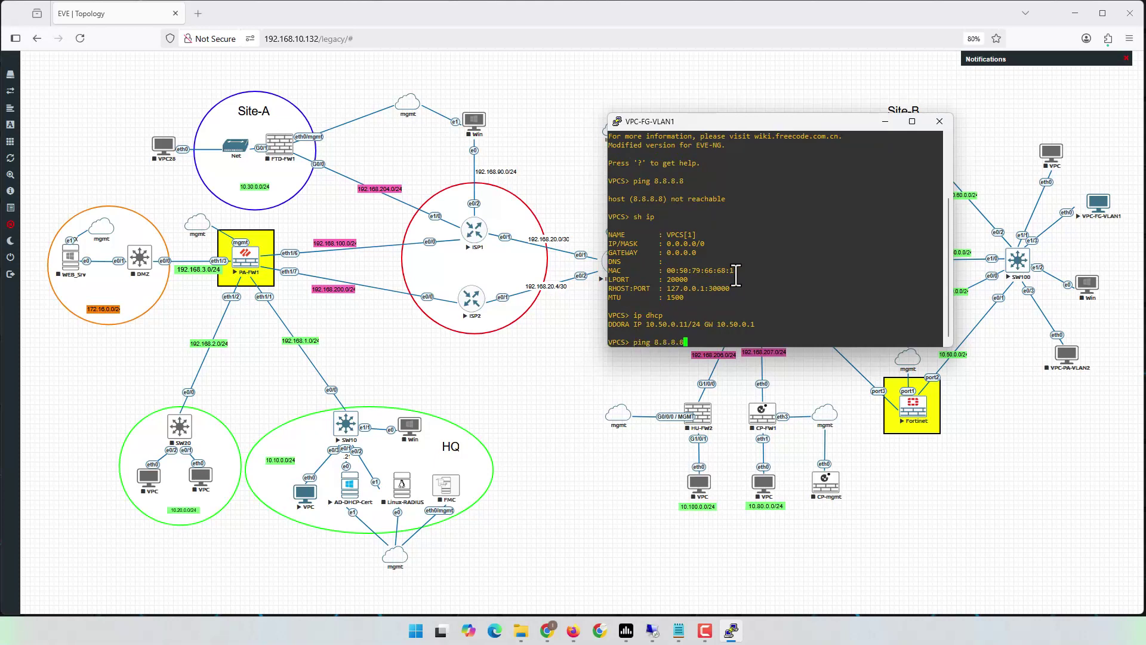
key("Return")
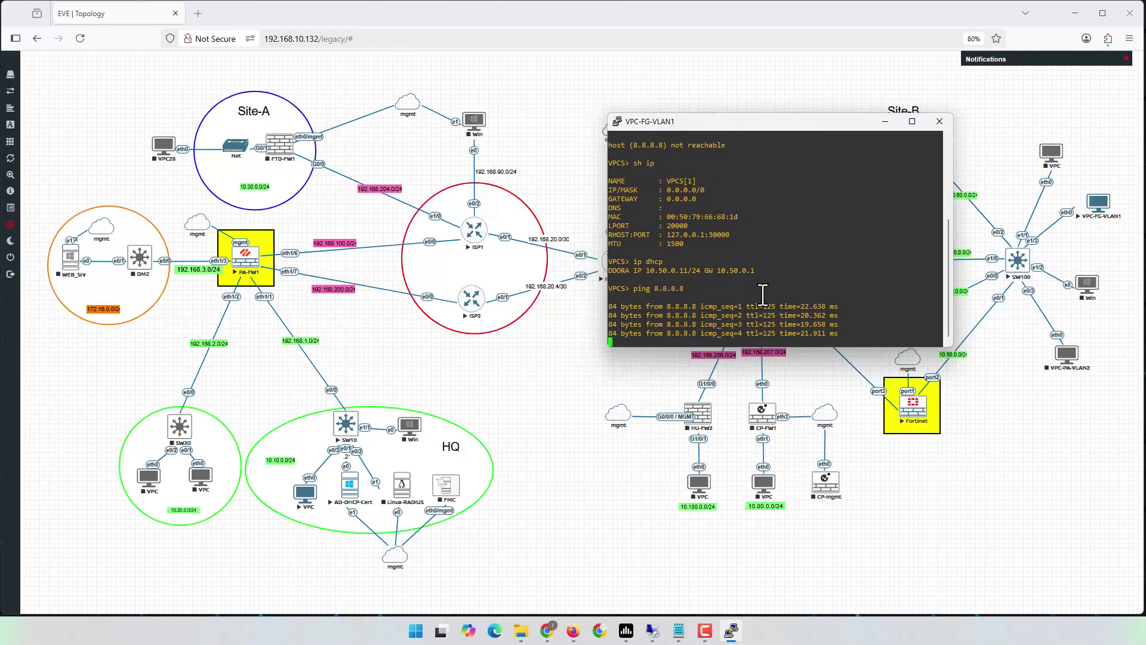
left_click(1017, 491)
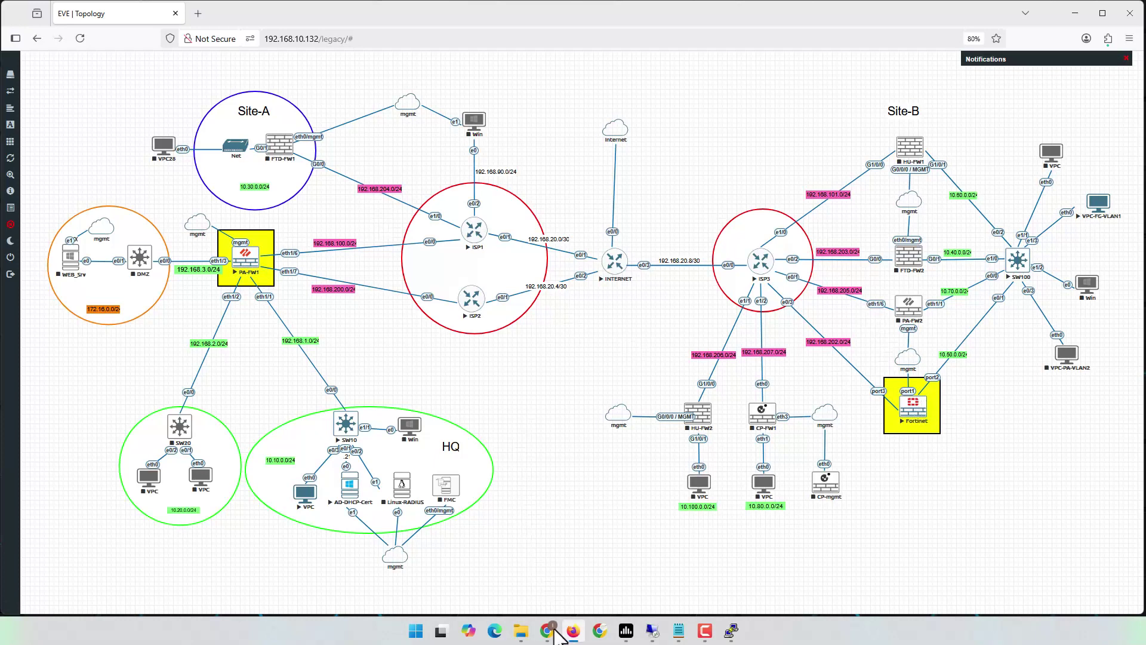
- Show PA-FW1's IPSec Tunnels list with PA_FW1-2-PA_FW2, then bring the Notepad VPN requirements forward
left_click(546, 631)
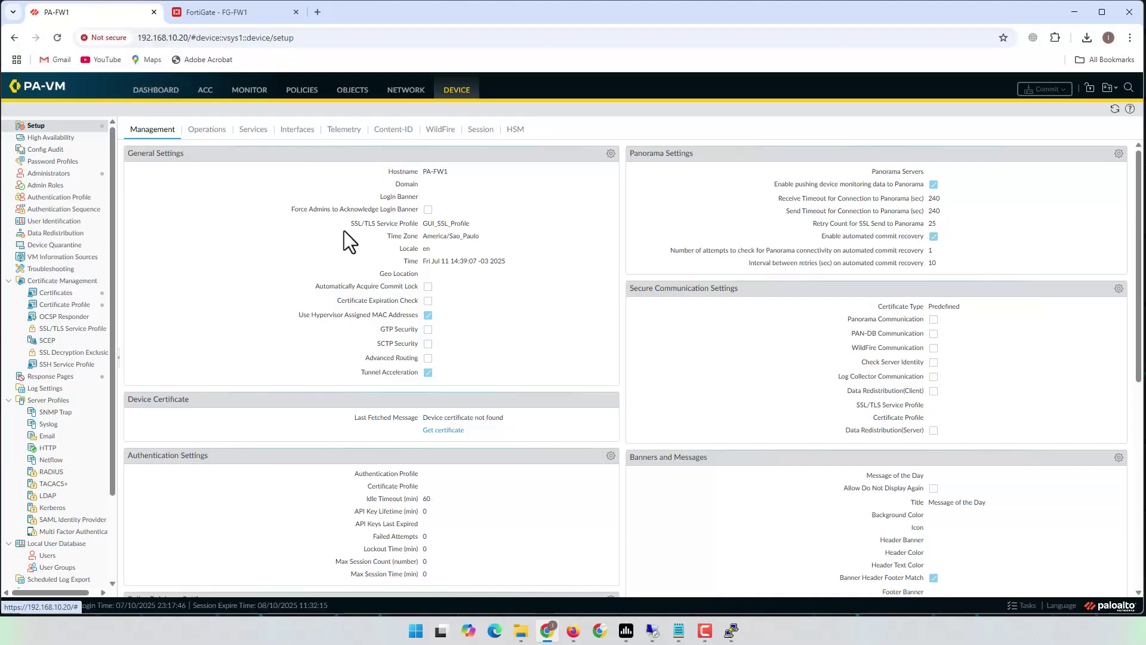
left_click(408, 92)
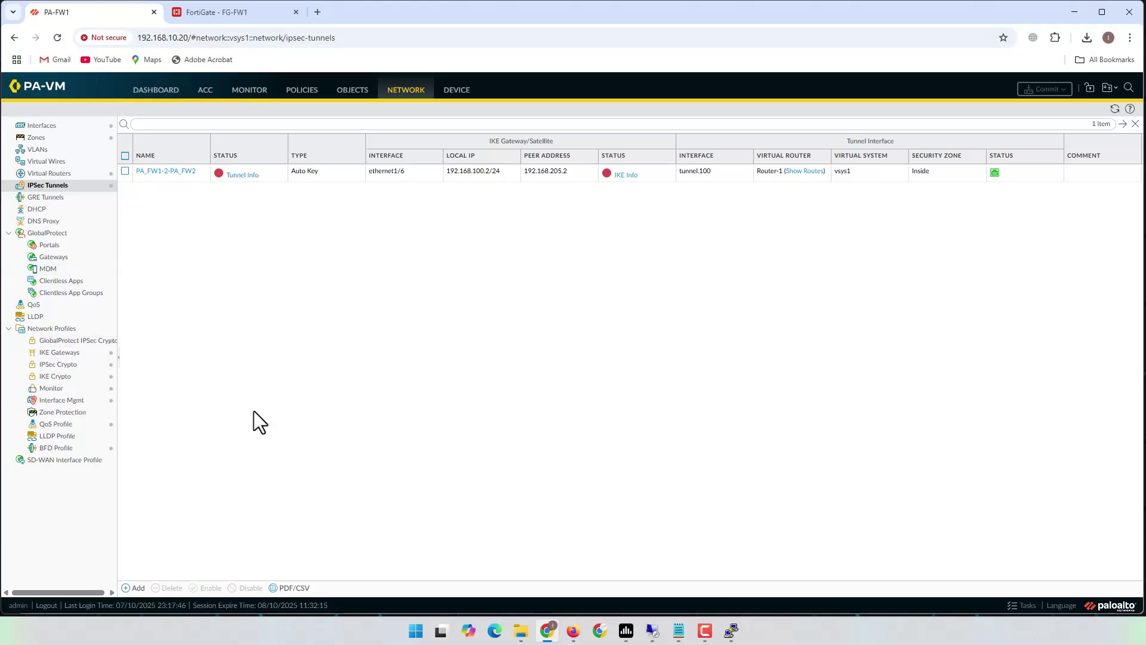
left_click(679, 630)
left_click(676, 225)
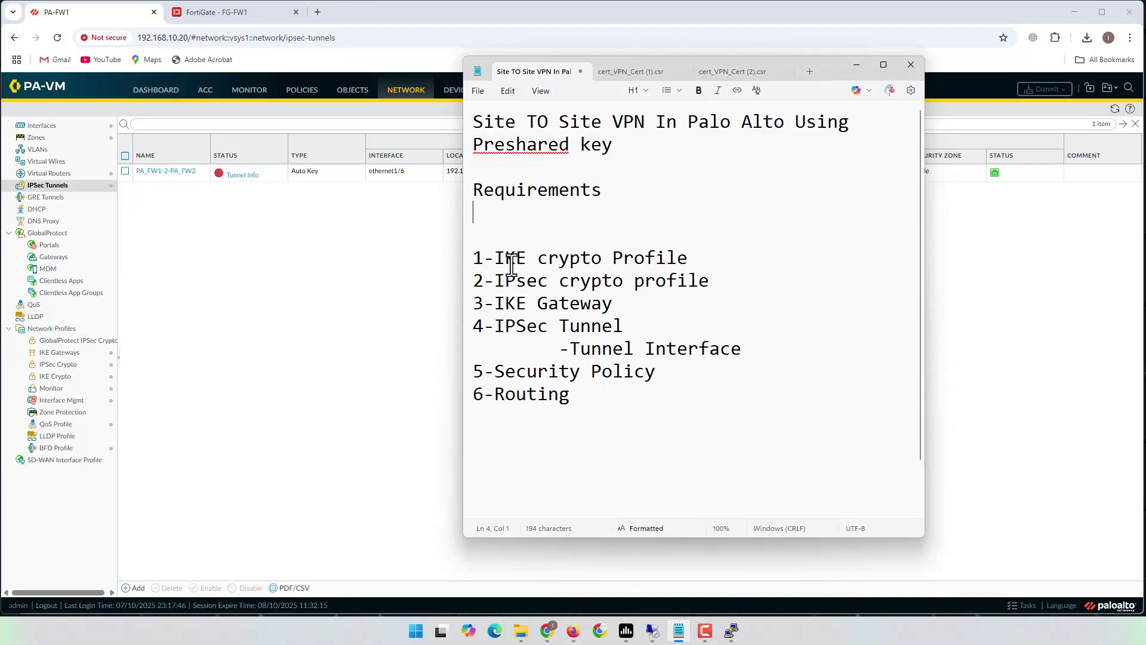
- Highlight the IKE crypto, IPsec crypto, gateway, tunnel, policy and routing requirements, then return to PA-FW1
left_click_drag(475, 261, 728, 263)
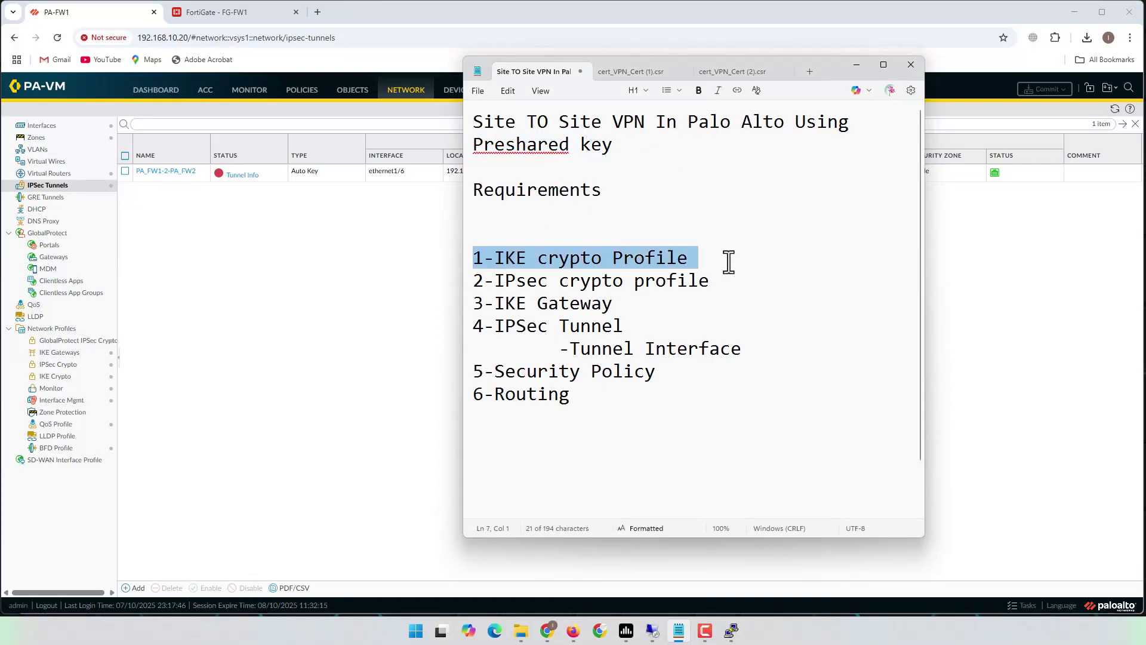
left_click_drag(474, 281, 722, 283)
left_click_drag(477, 302, 652, 302)
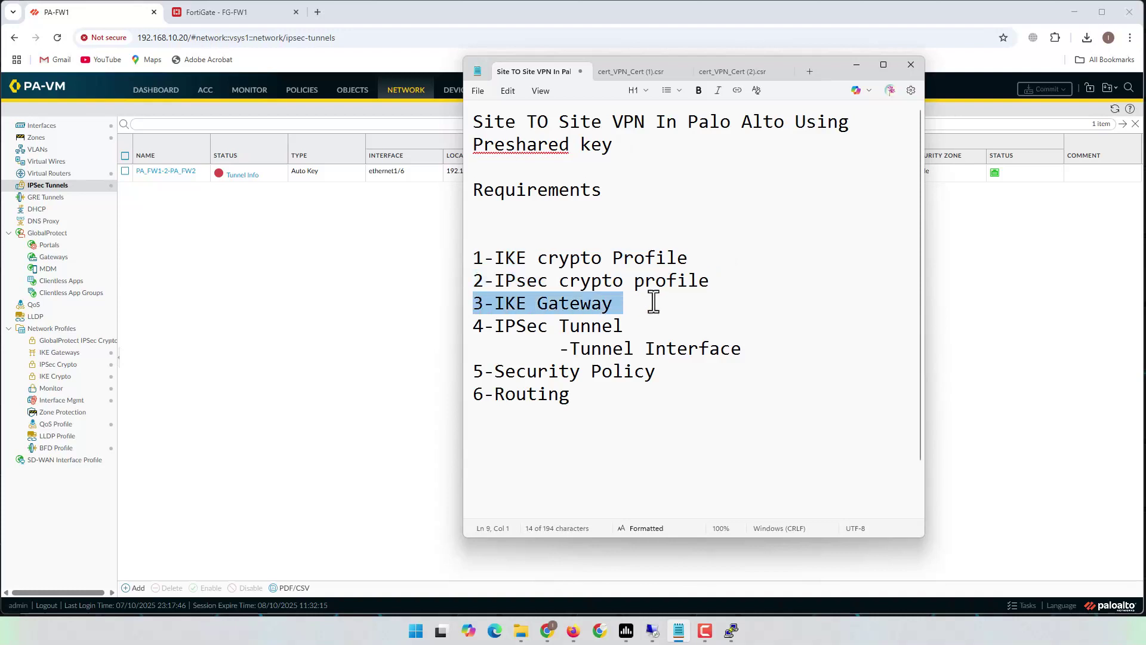
left_click_drag(481, 326, 769, 353)
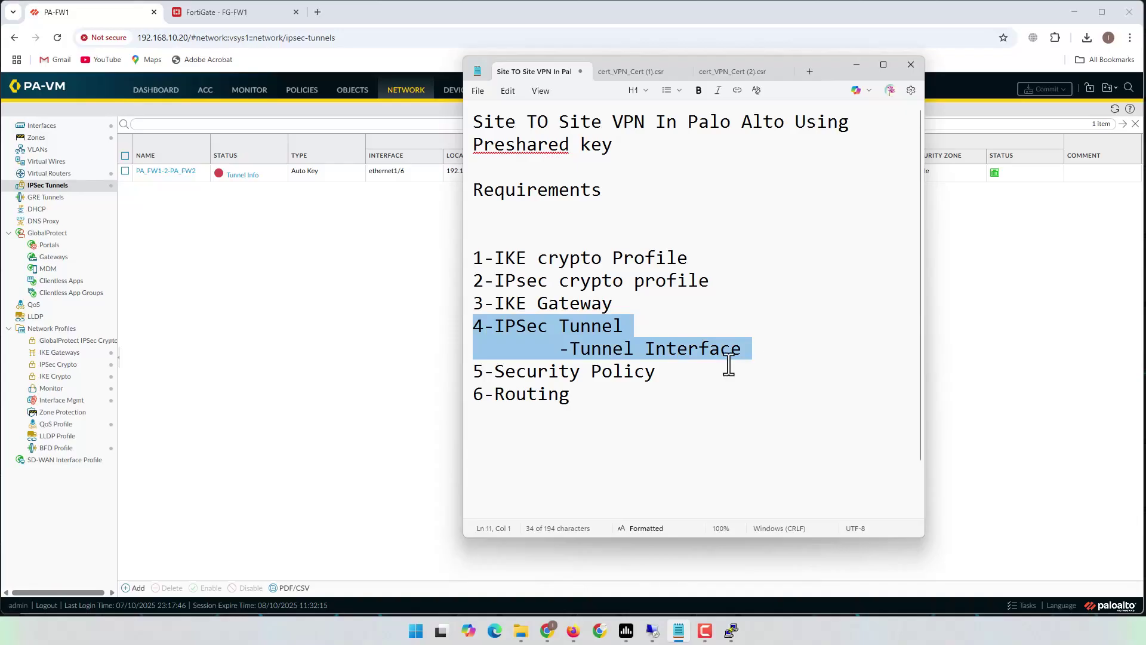
left_click_drag(485, 371, 691, 371)
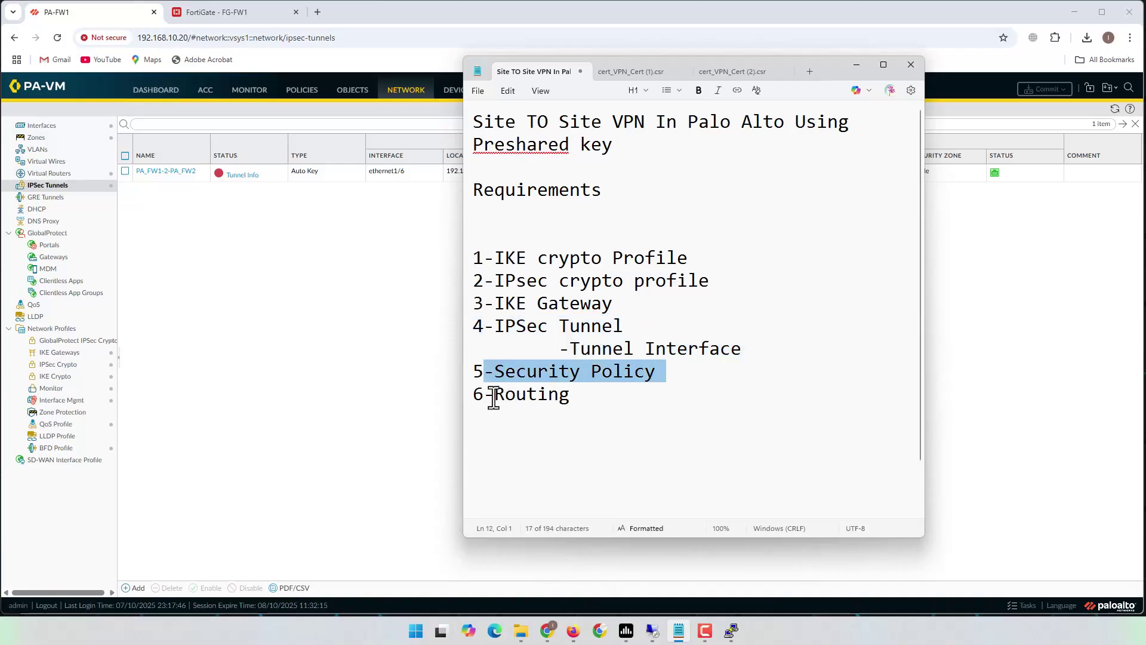
left_click_drag(494, 399, 590, 398)
left_click(262, 376)
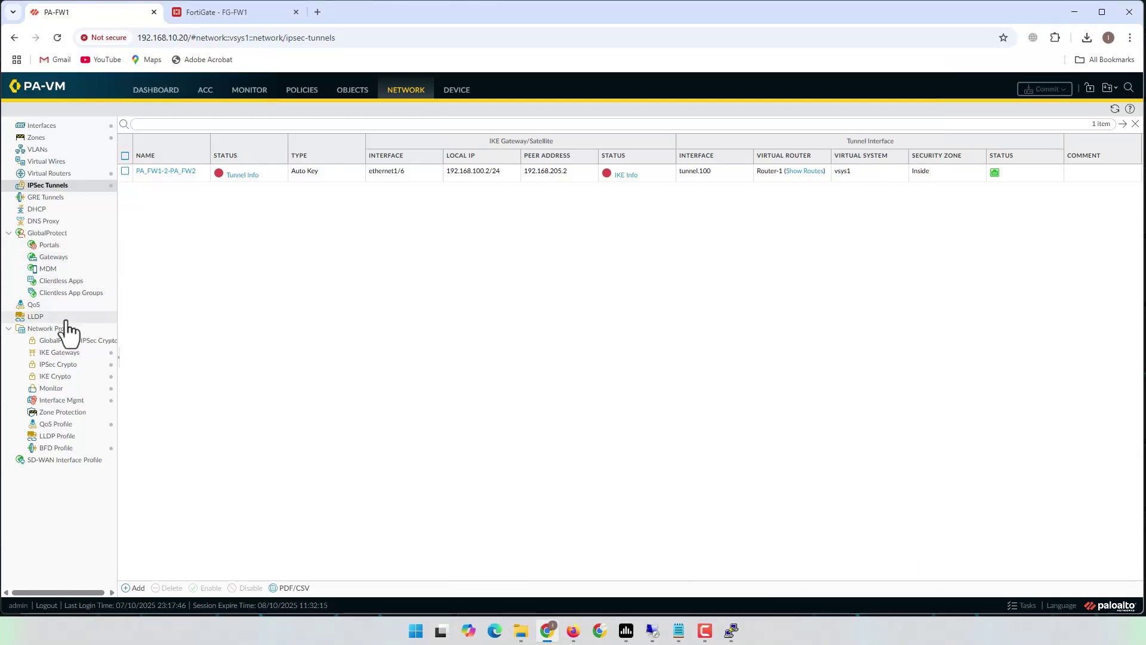
- Start a new IKE crypto profile named PA-FW1_2_FG-FW1
left_click(57, 376)
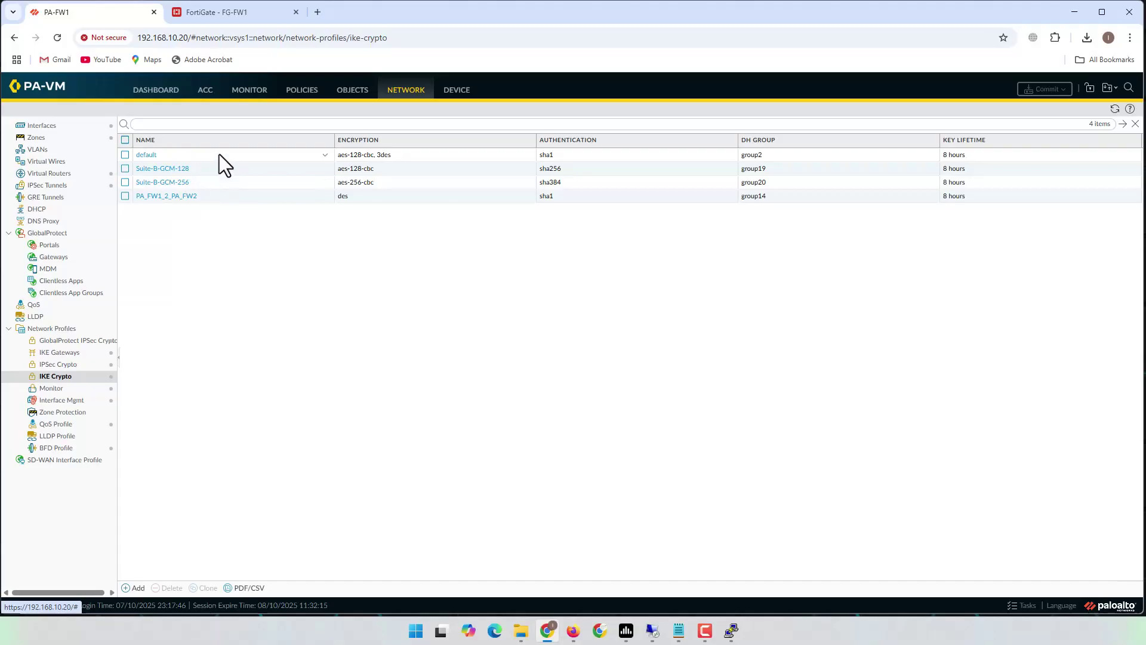
left_click(135, 588)
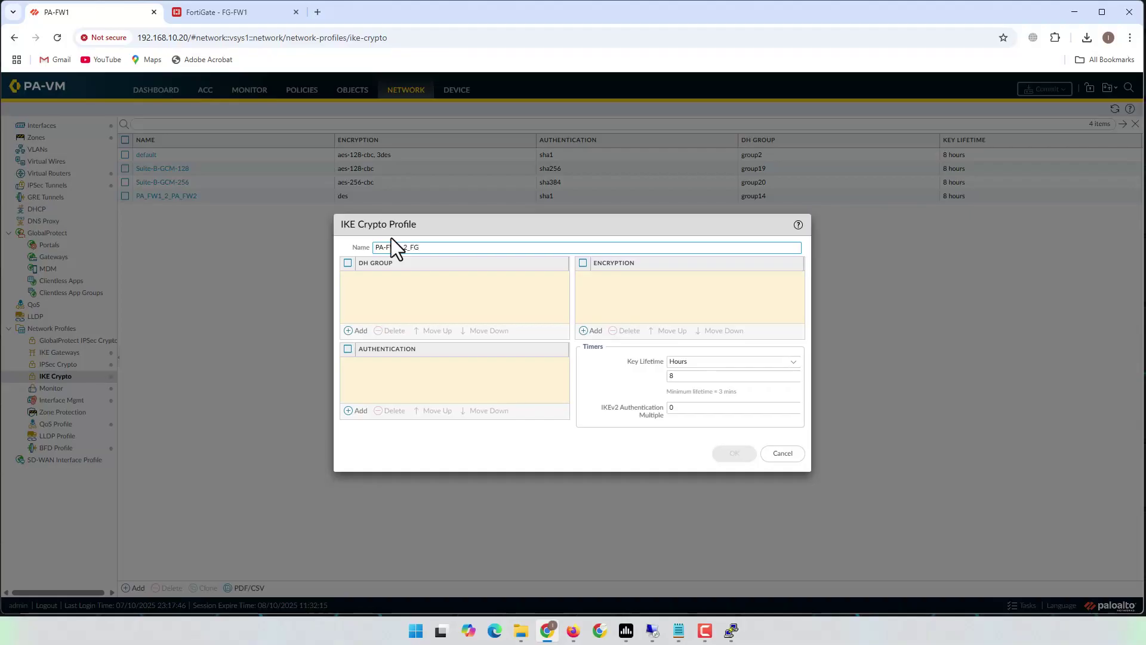
type("-FW2")
left_click(424, 299)
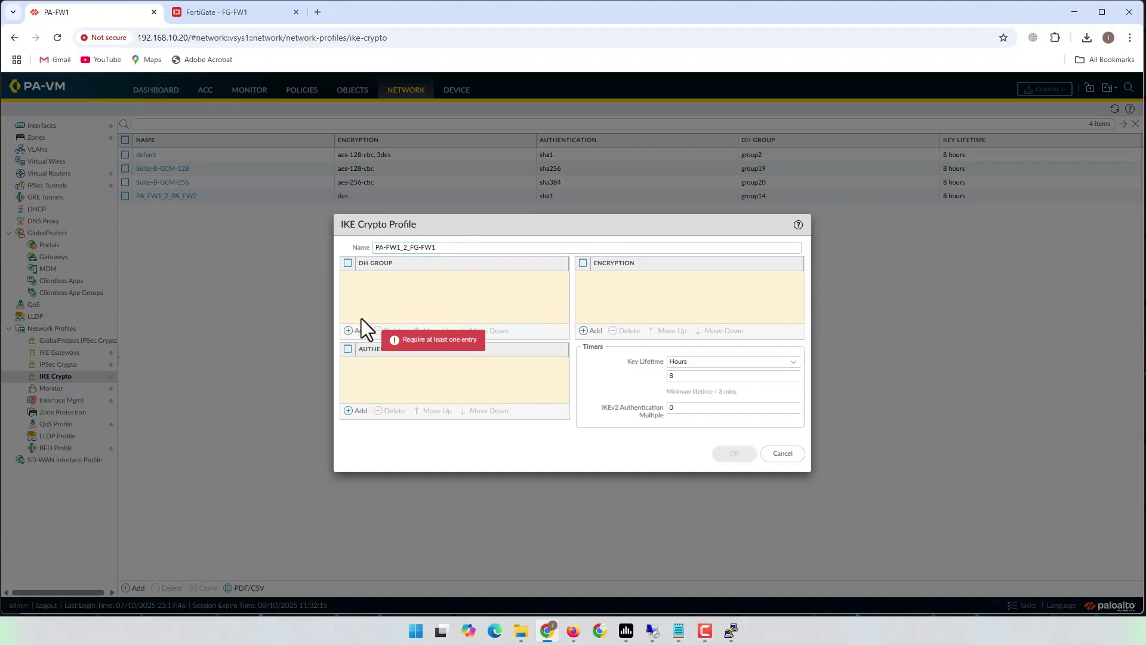
- Add DH group14, sha1 authentication and des encryption to the IKE crypto profile
left_click(352, 331)
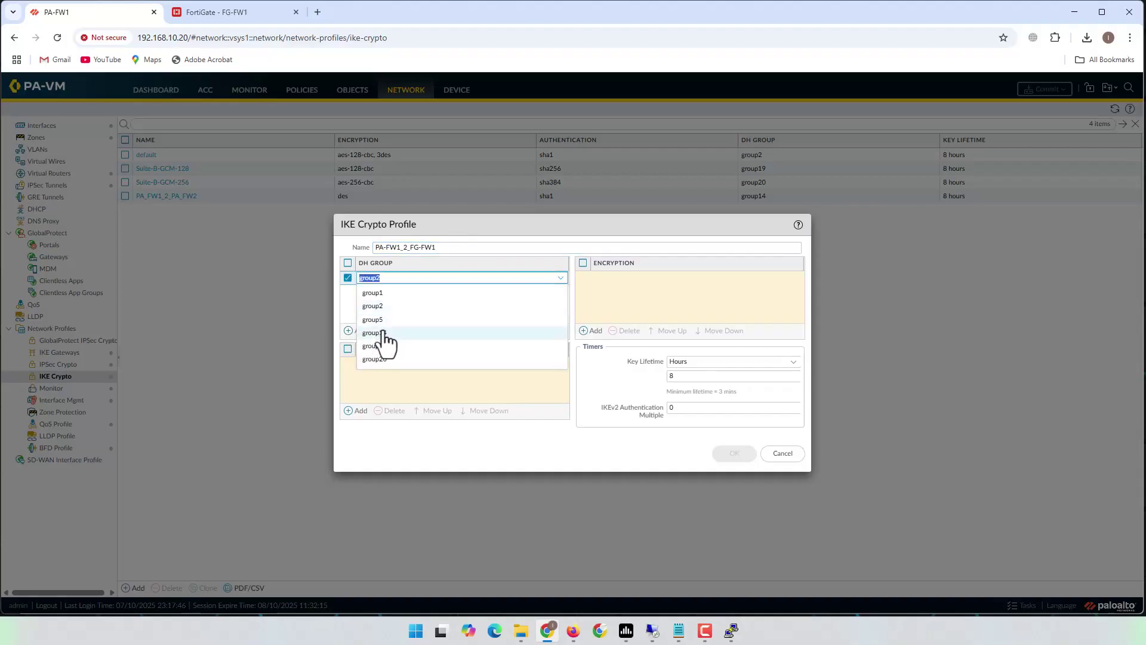
left_click(382, 333)
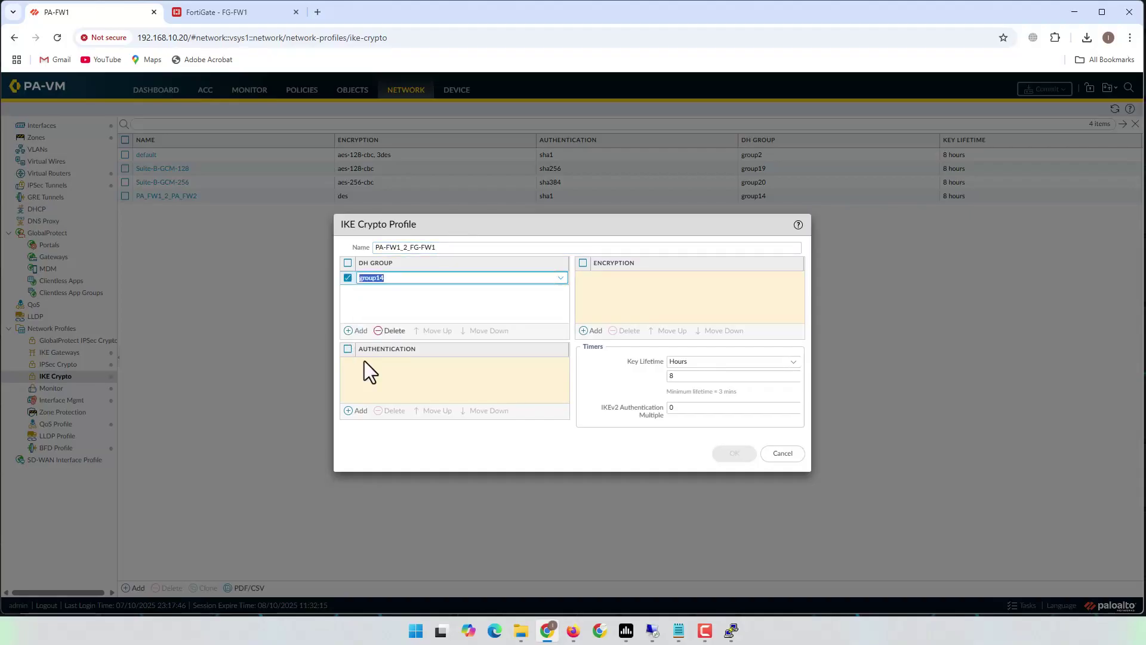
left_click(357, 411)
left_click(368, 393)
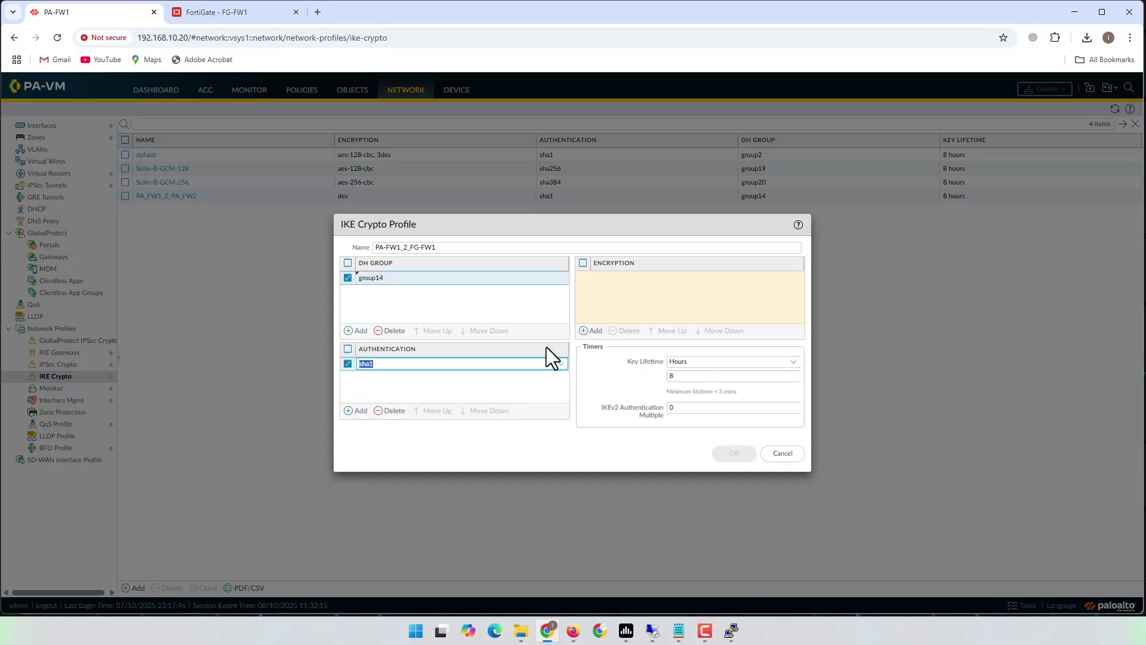
left_click(592, 332)
left_click(603, 293)
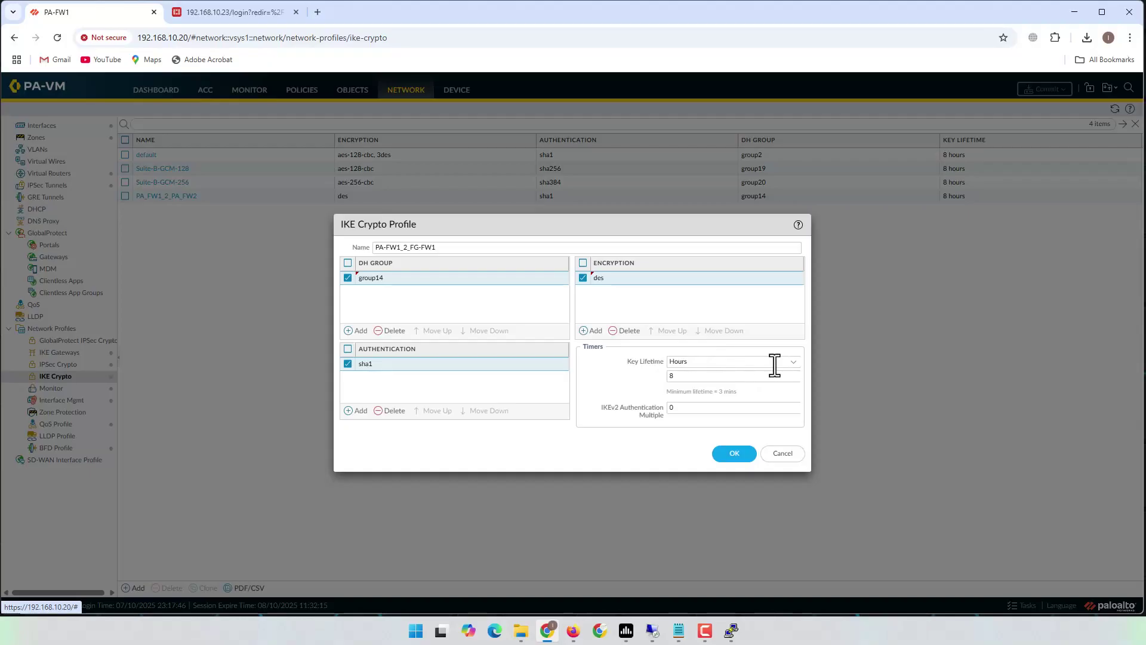
- Set the key lifetime to 24 hours and save the profile
double_click(668, 375)
type("24")
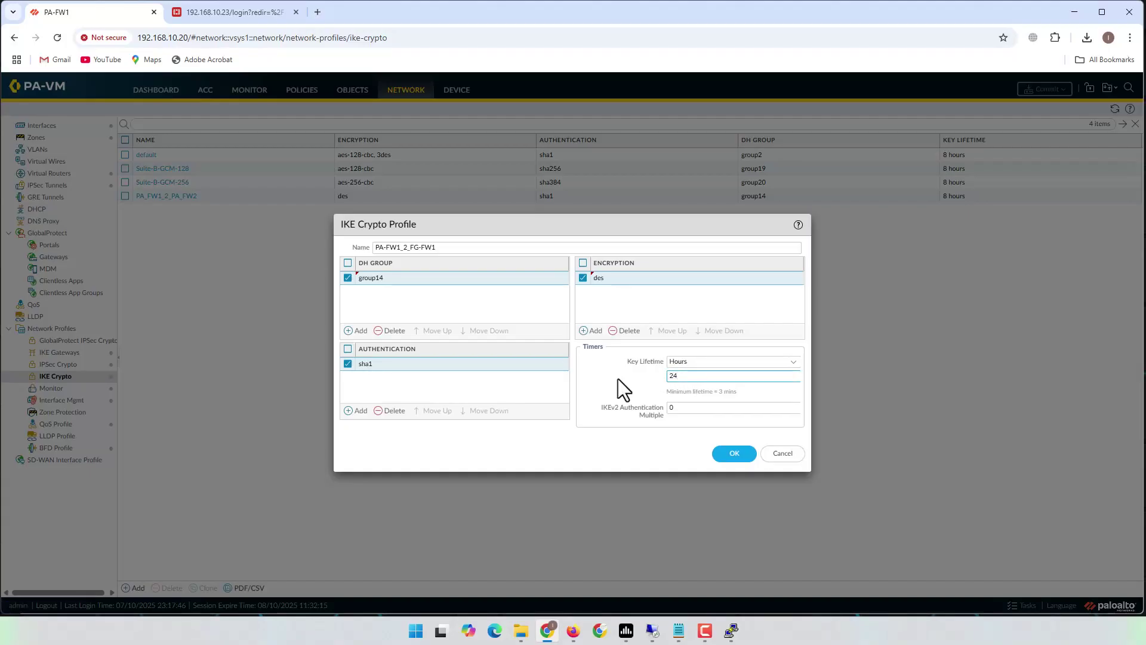
left_click(617, 379)
left_click(733, 455)
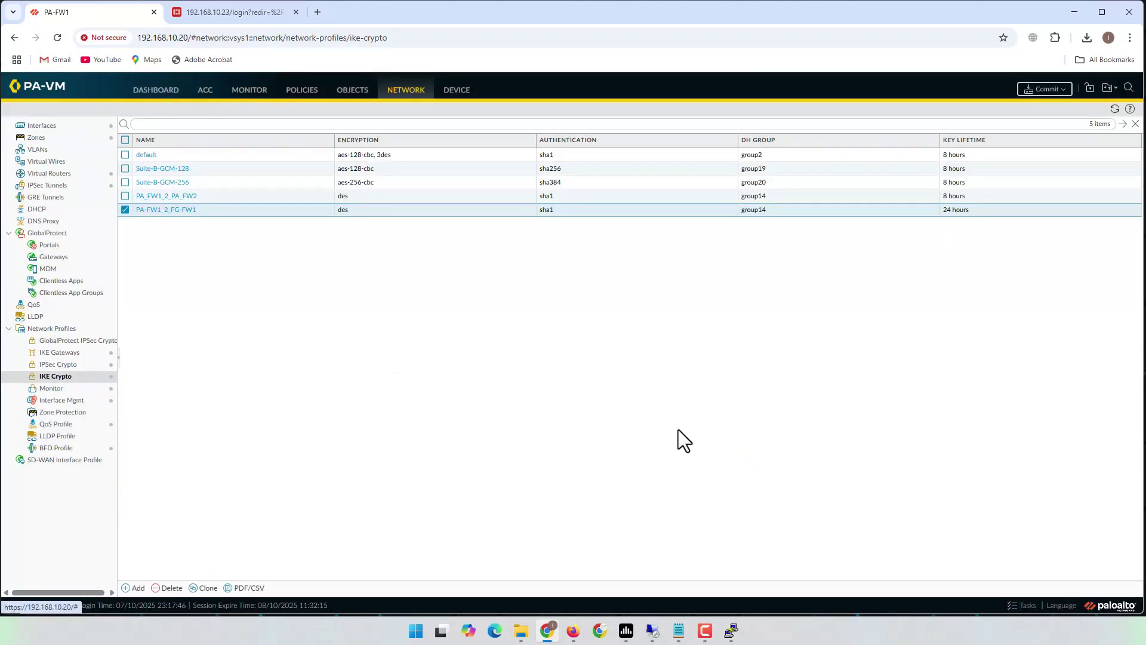
- Recheck the IPsec crypto requirement in the notes and start IPsec crypto profile PA-FW1_2_FG-FW1
left_click(679, 631)
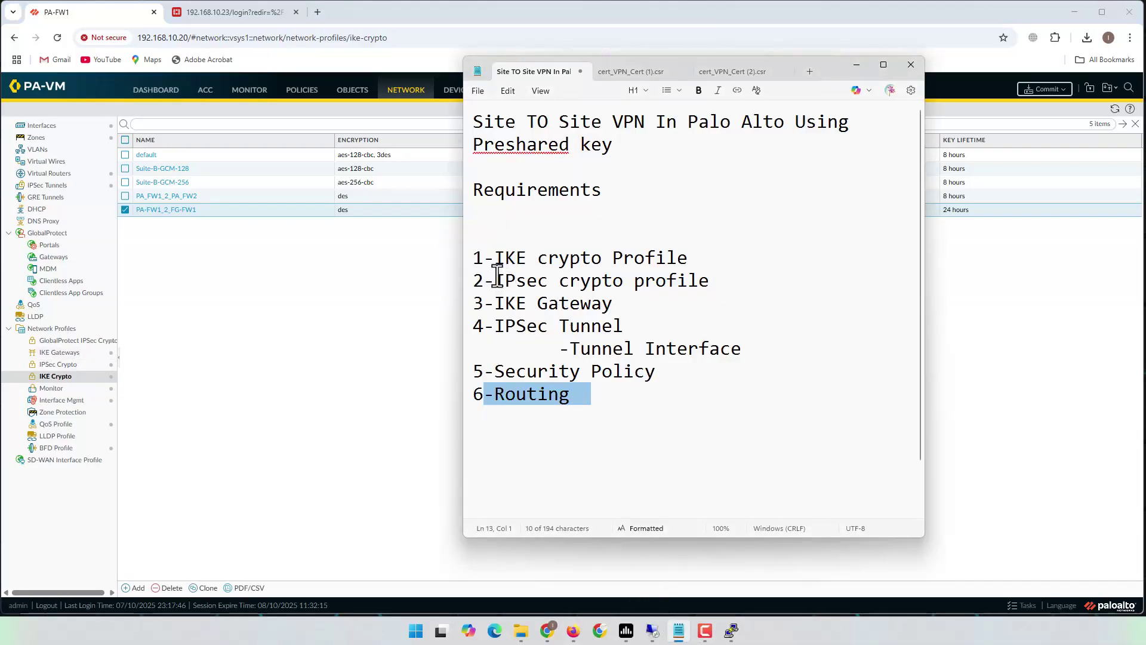
left_click_drag(475, 279, 755, 281)
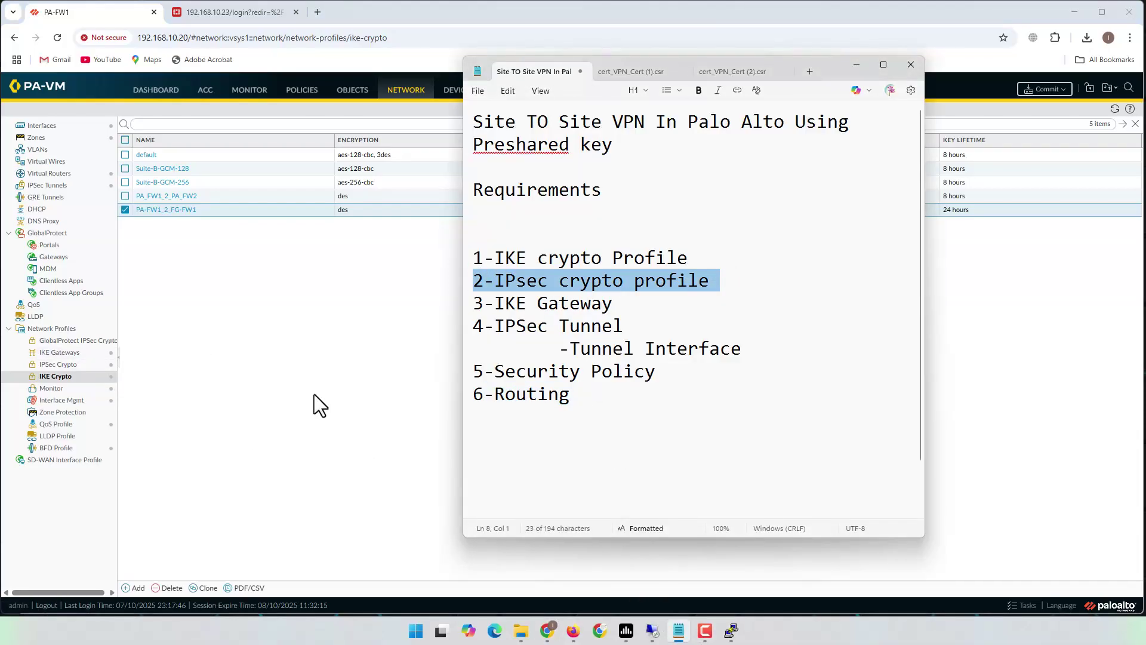
left_click(332, 392)
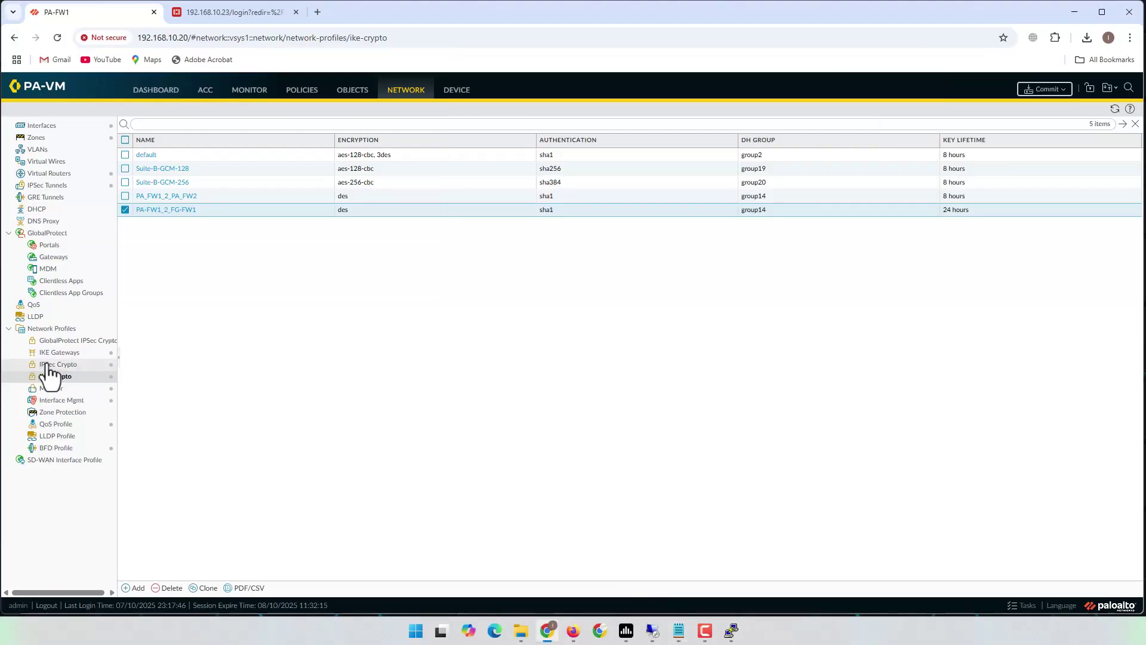
left_click(51, 365)
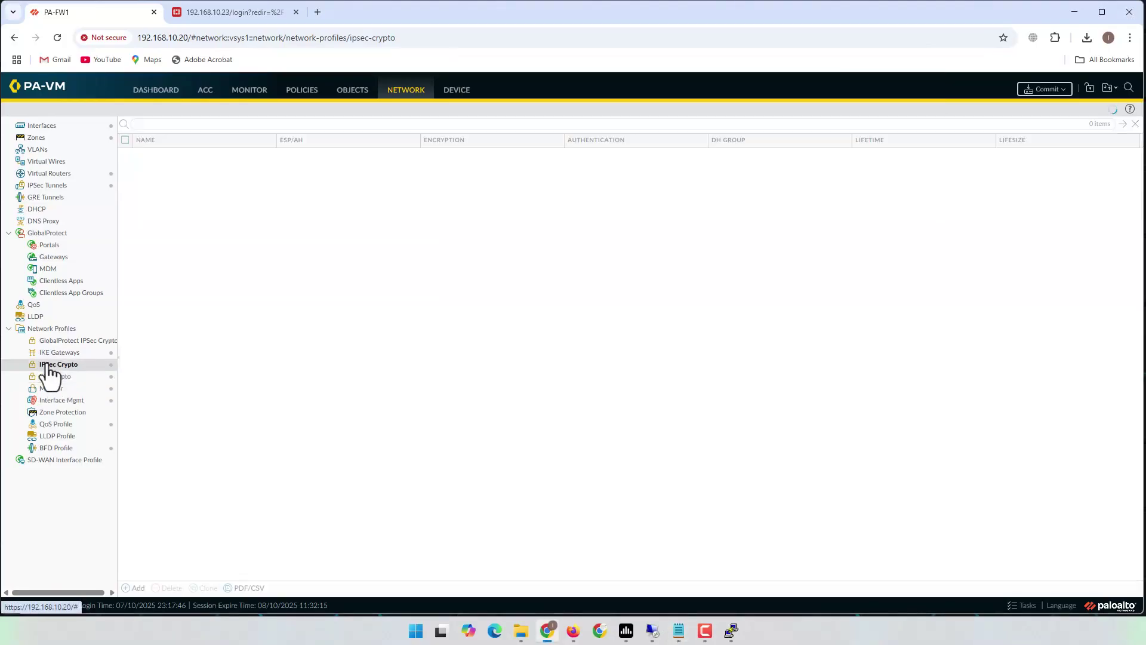
left_click(136, 588)
type("PA-F")
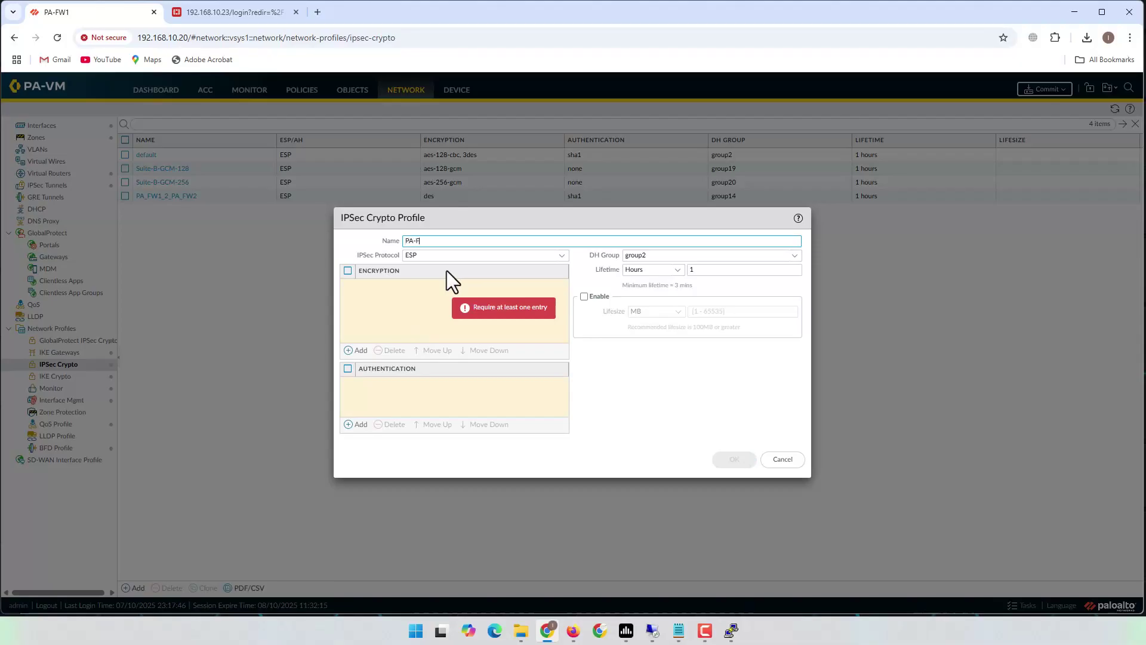
type("W1_2_FG-FW1")
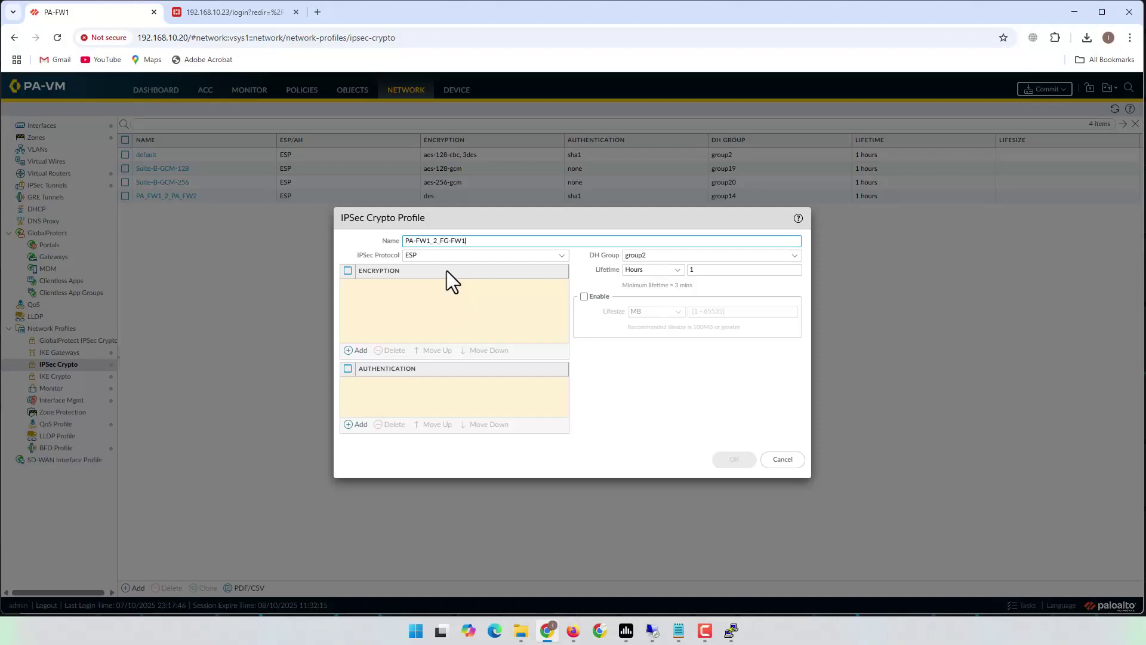
- Give the IPsec profile des encryption, sha1 authentication and DH group14, then save it
left_click(357, 350)
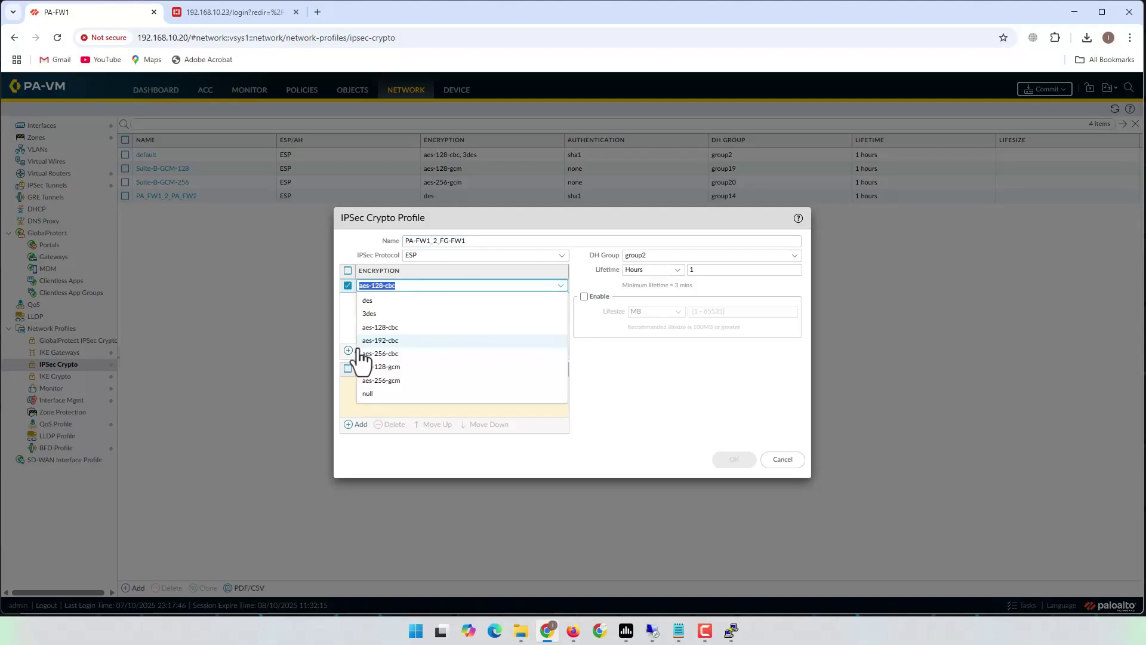
left_click(370, 300)
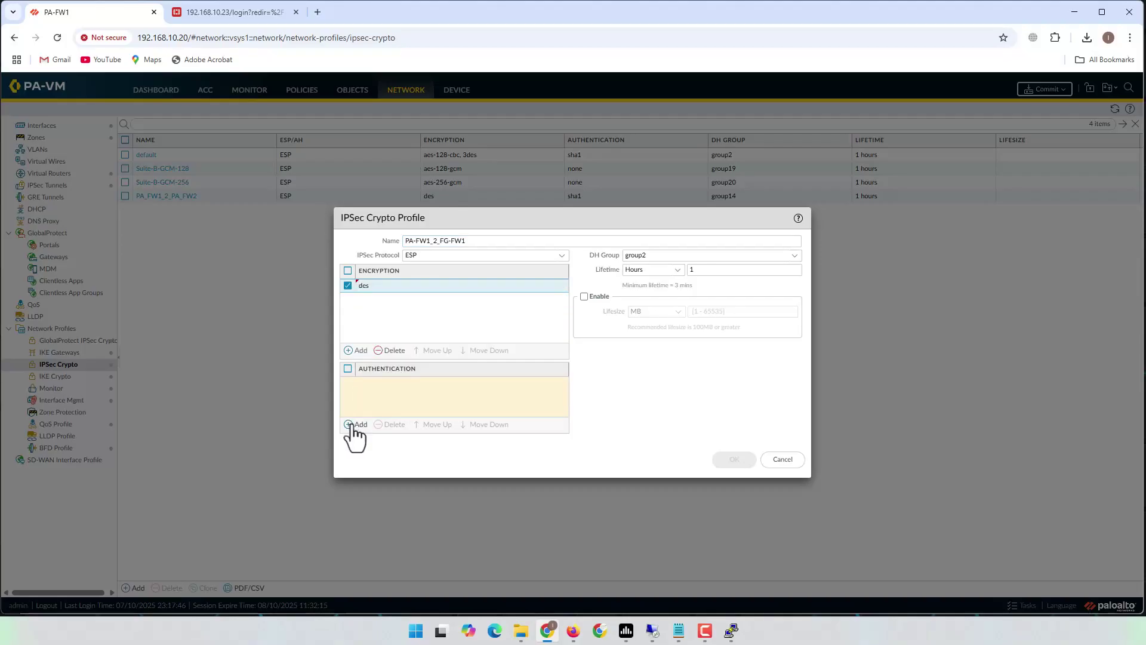
left_click(355, 423)
left_click(378, 431)
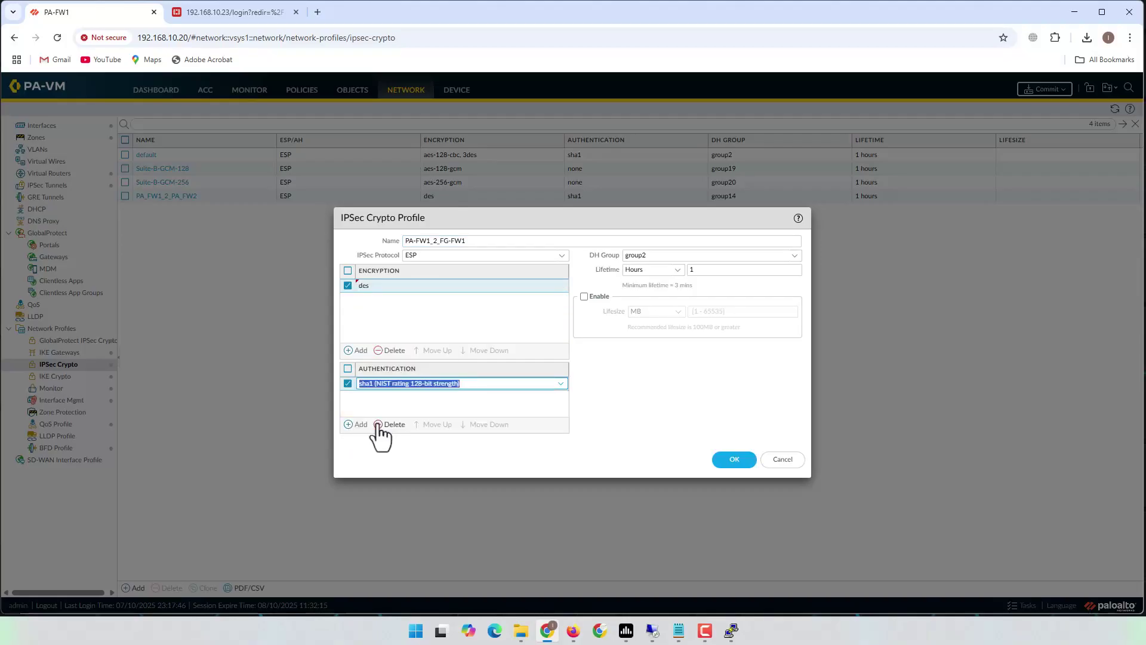
left_click(431, 404)
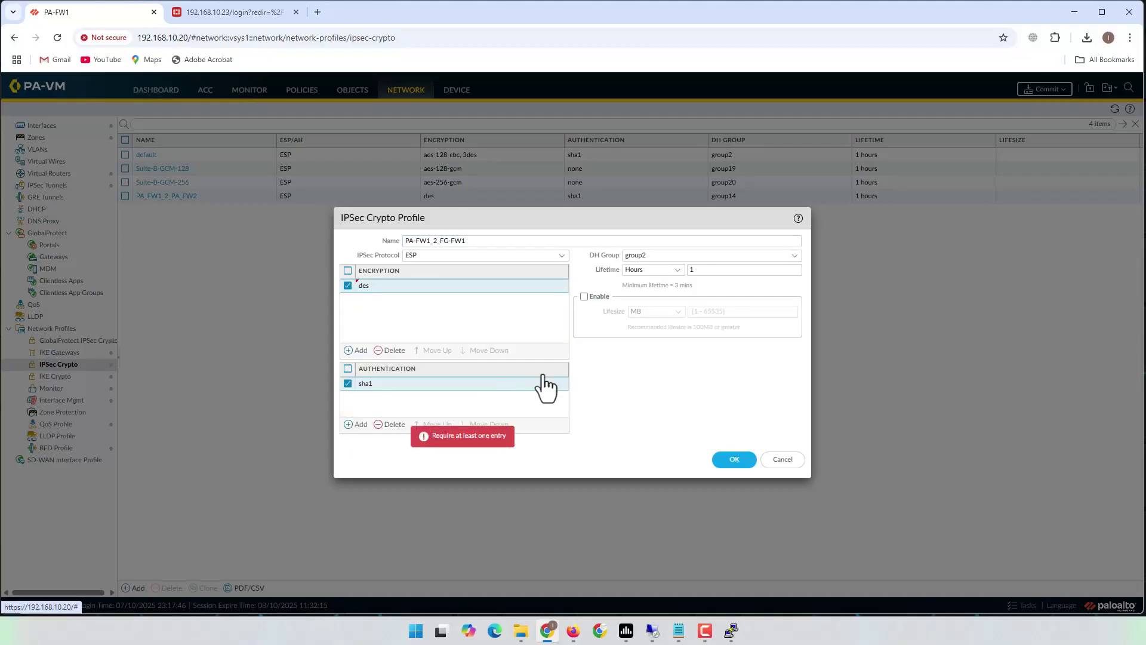
left_click(791, 256)
left_click(648, 324)
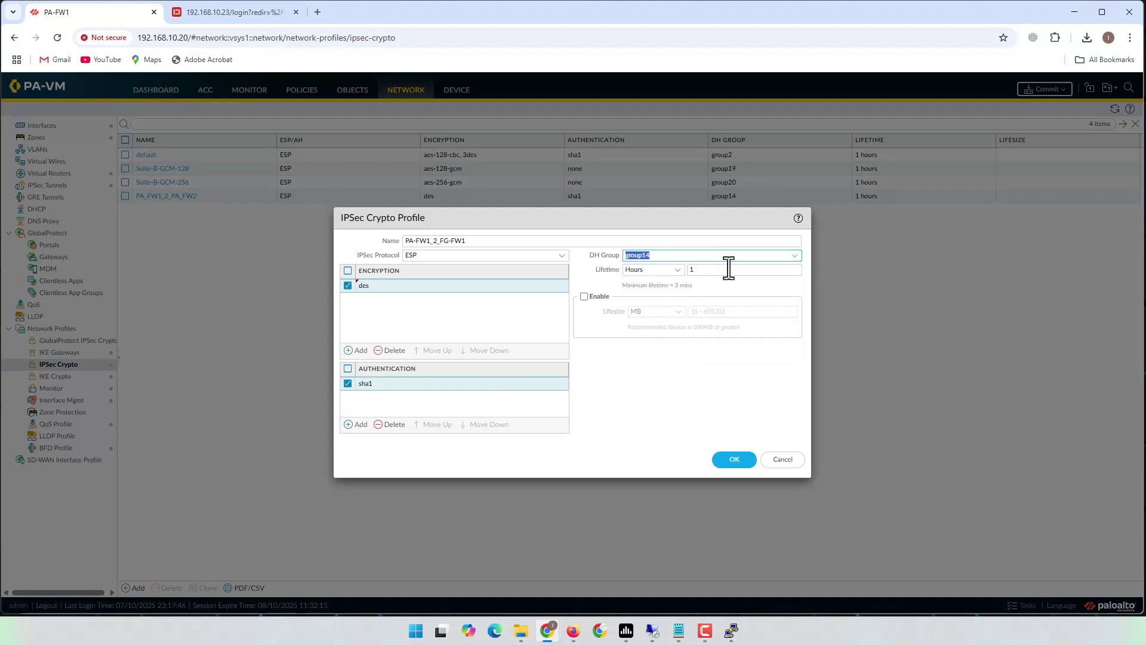
left_click(664, 343)
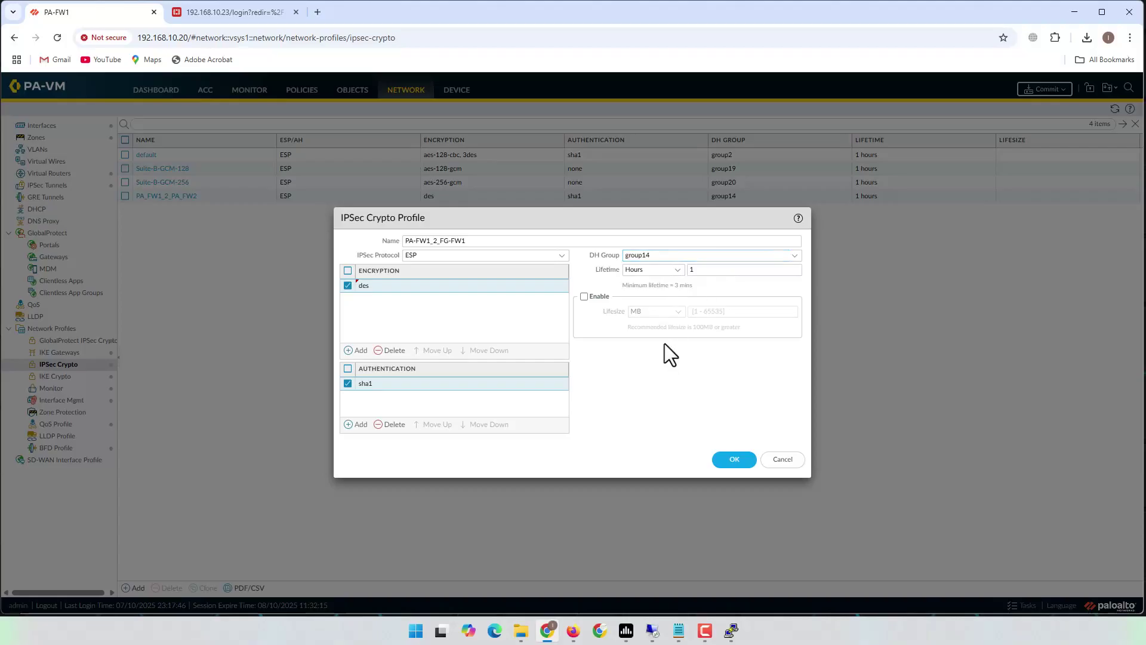
left_click(736, 459)
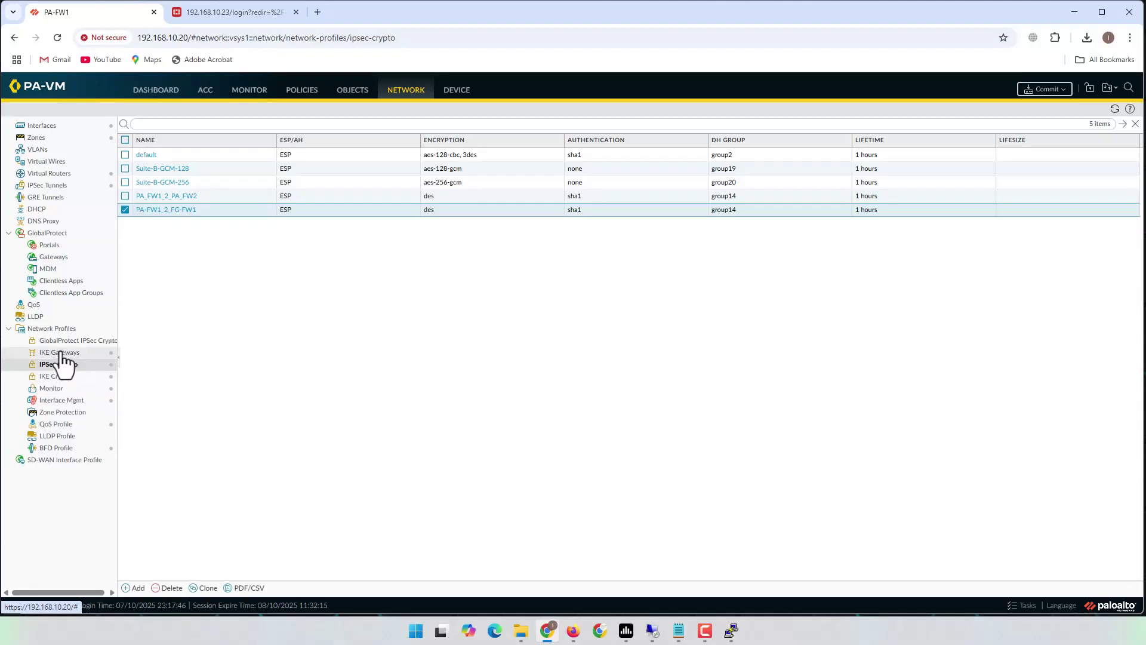
left_click(60, 353)
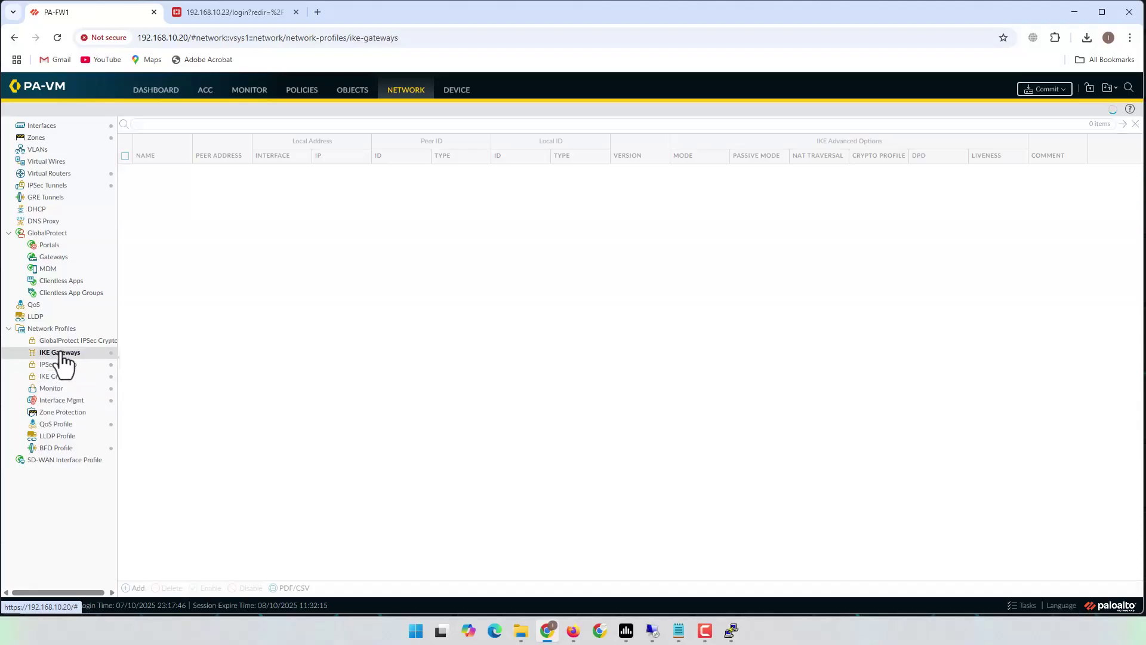
- Start IKE gateway PA-FW1_2_FG-FW1 in IKEv2 only mode on interface ethernet1/6
left_click(135, 588)
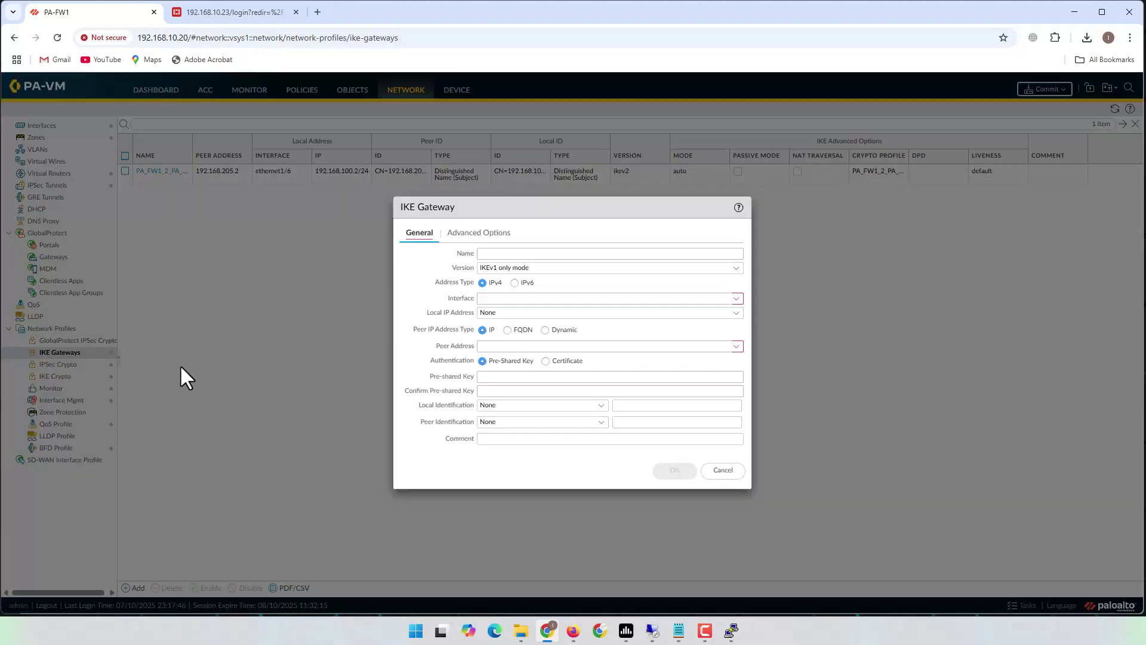
left_click(506, 253)
type("PA")
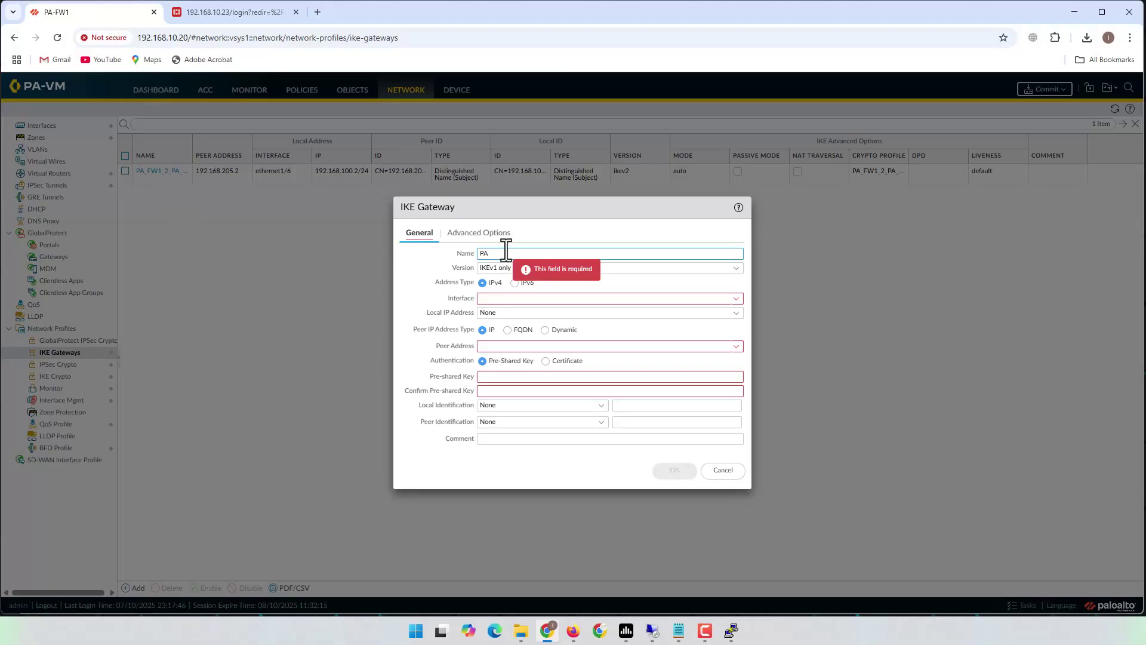
type("-FW1")
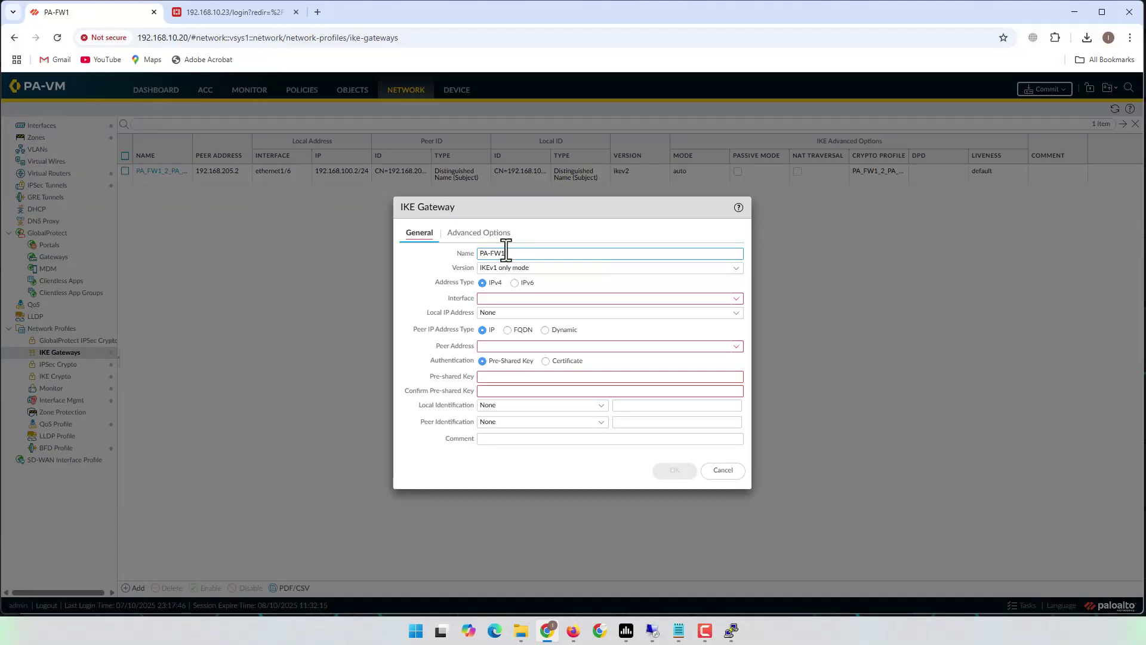
type("_2_FG-FW1")
left_click(736, 269)
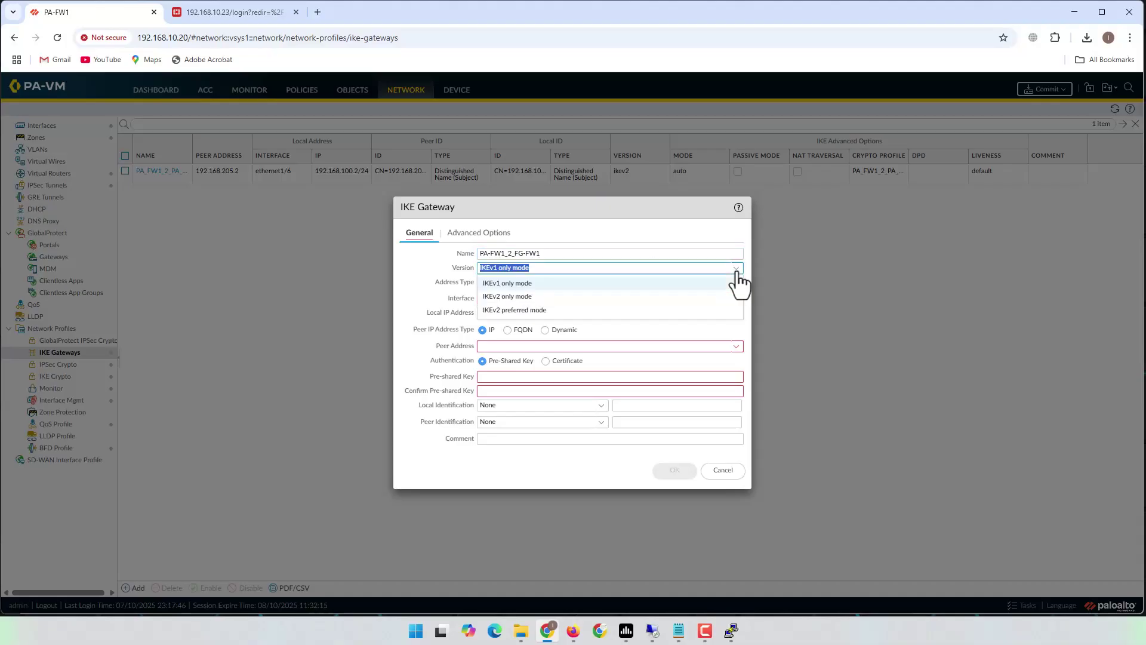
left_click(511, 296)
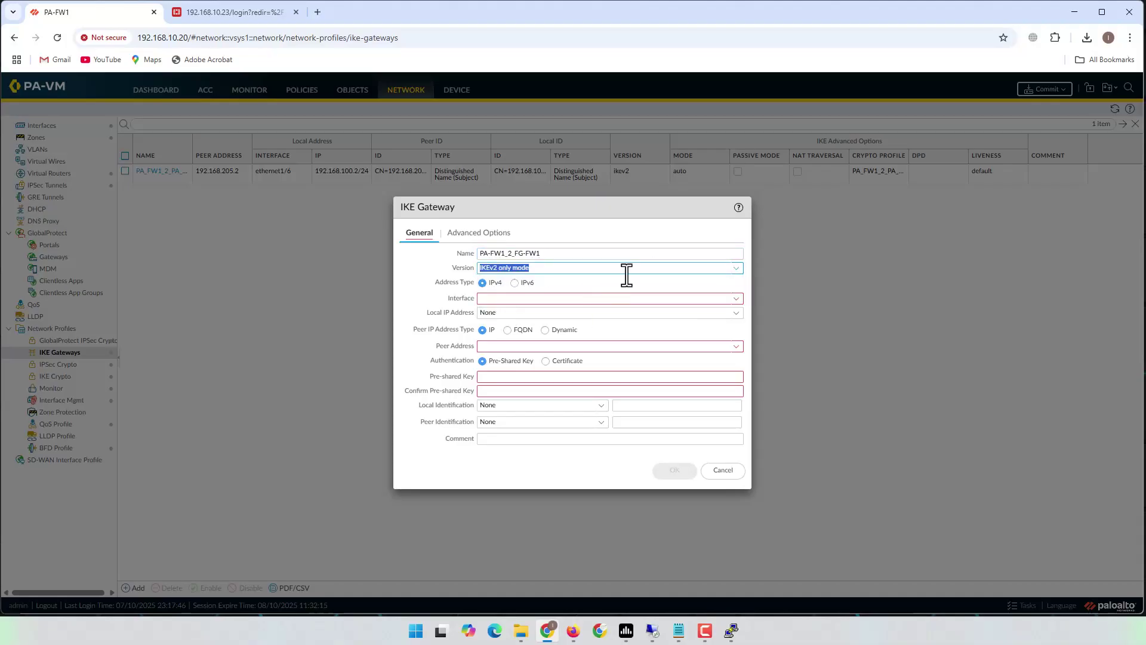
left_click(736, 299)
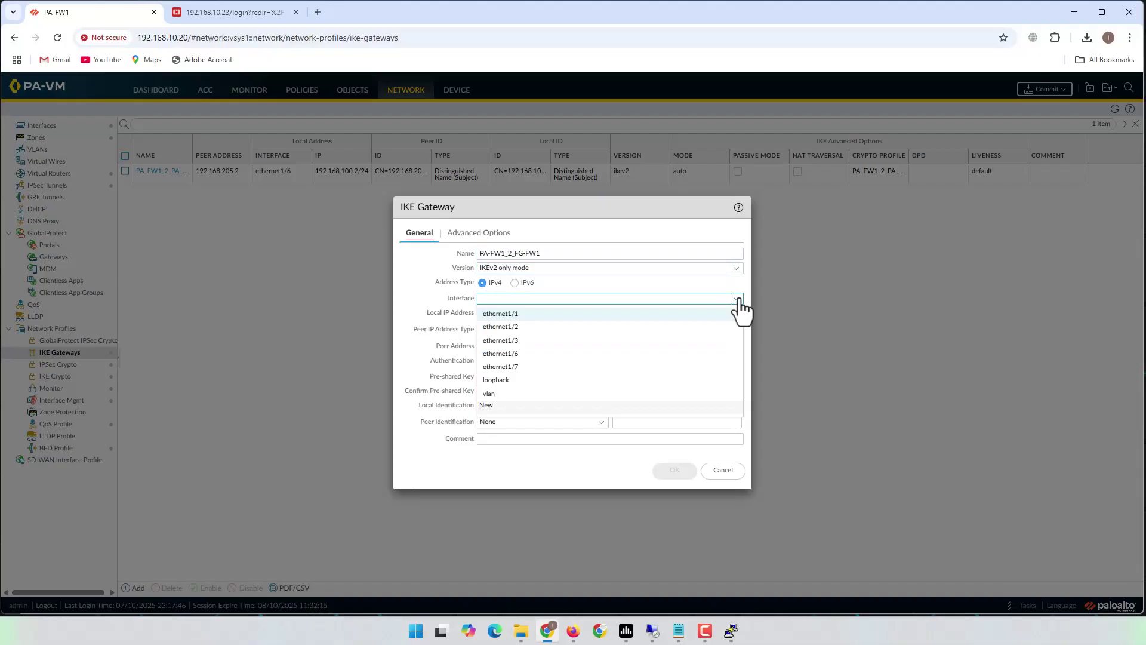
left_click(510, 354)
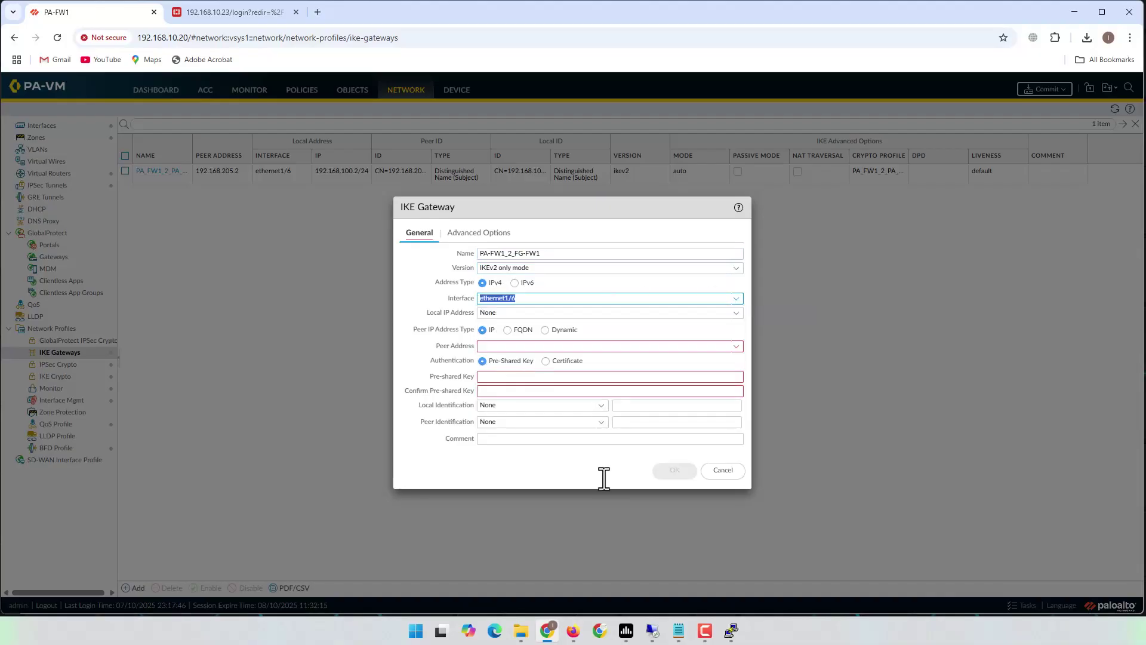
- Set local IP 192.168.100.2/24 and peer 192.168.202.2, checking addressing on the lab topology
left_click(573, 631)
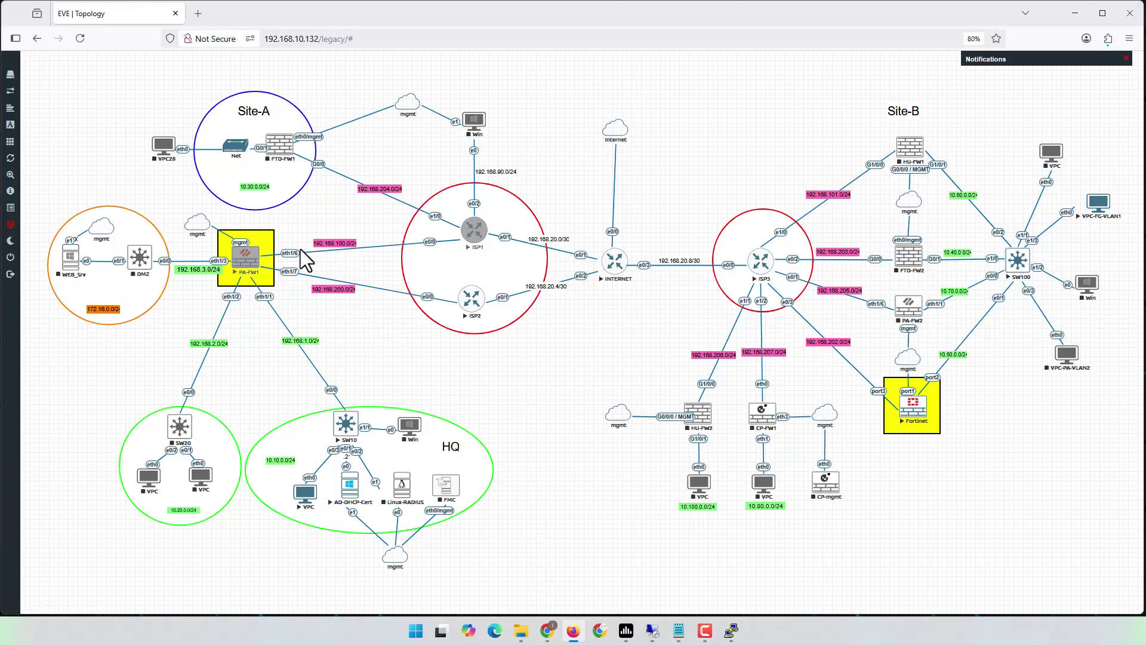
left_click(1075, 13)
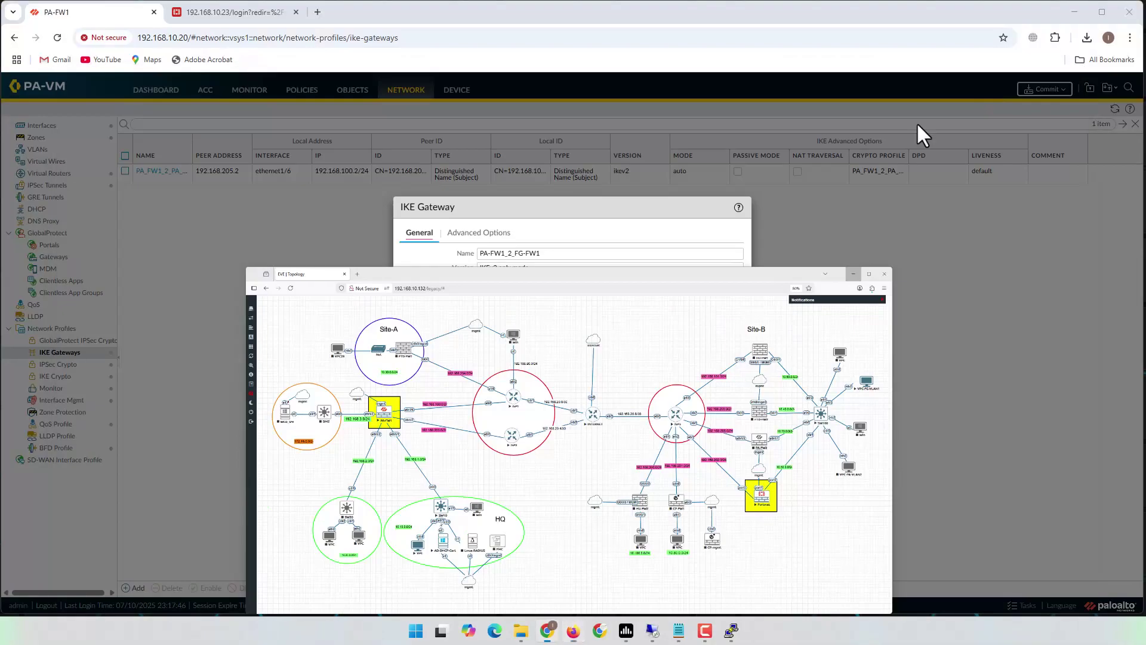
left_click(484, 330)
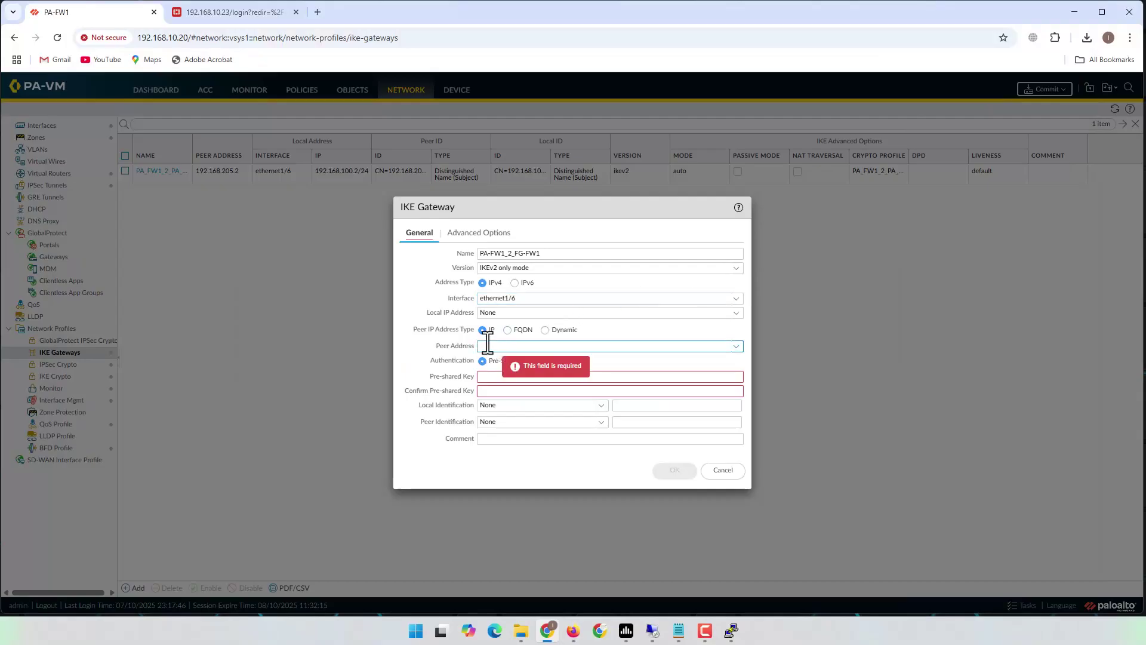
left_click(486, 347)
left_click(736, 313)
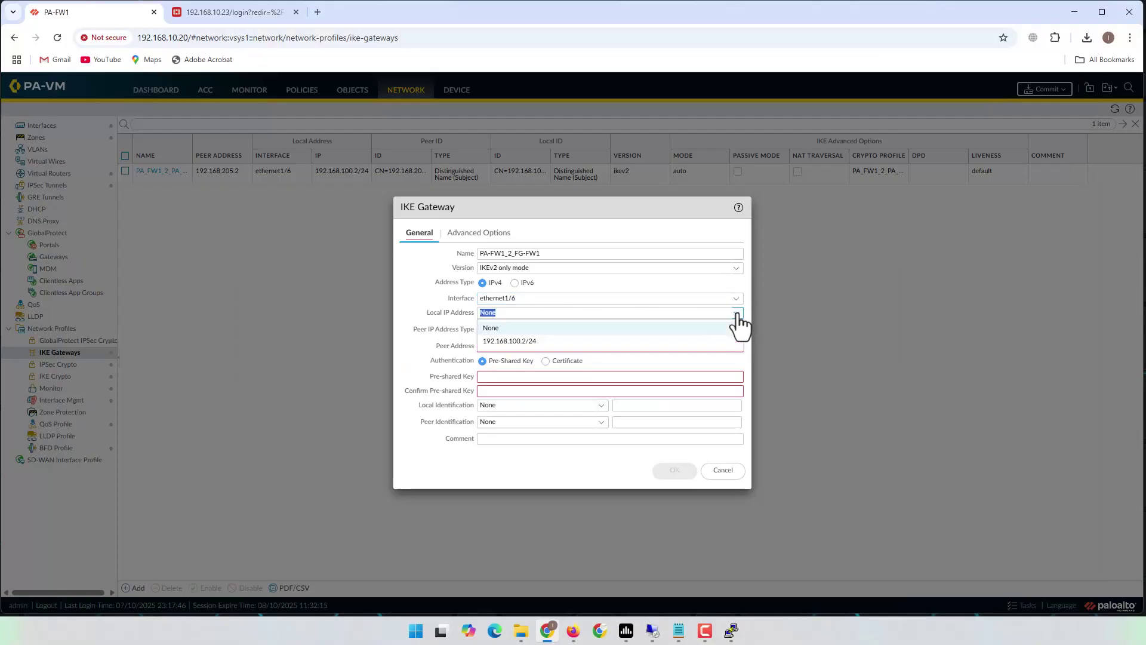
left_click(519, 342)
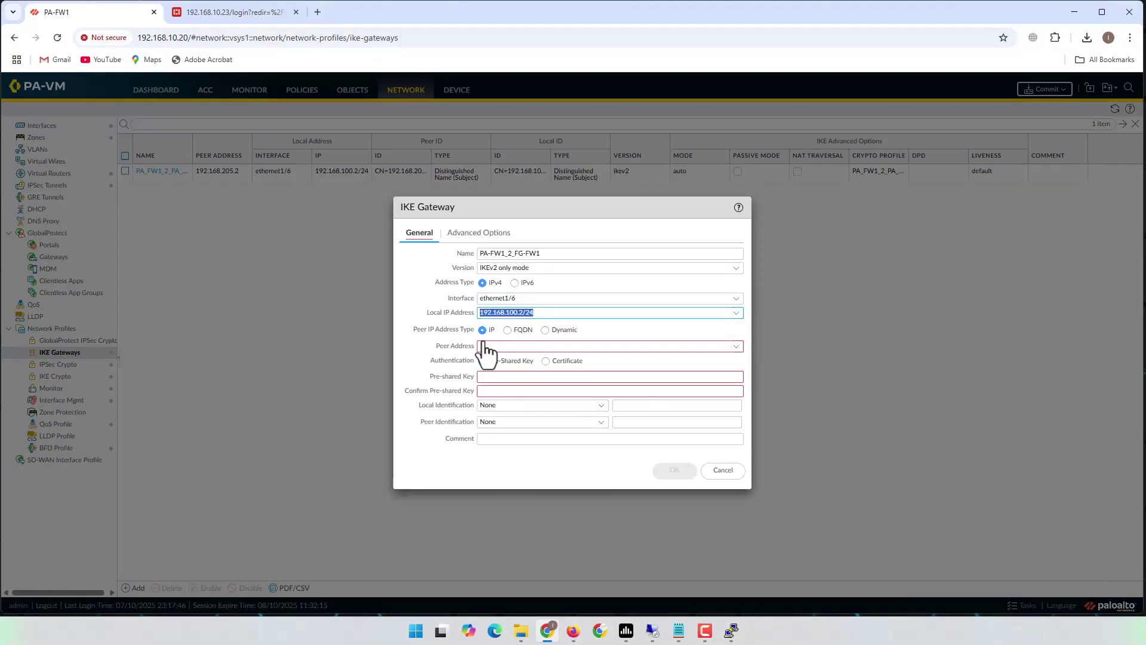
left_click(500, 342)
type("192.168.202.2")
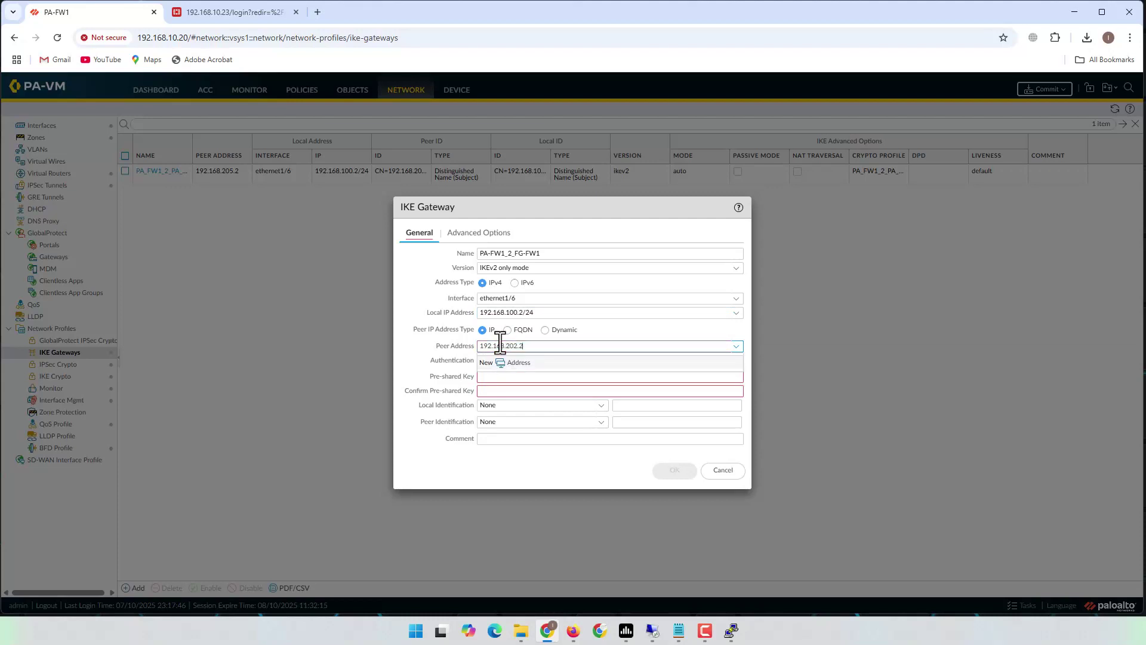
left_click(617, 332)
mouse_move(573, 638)
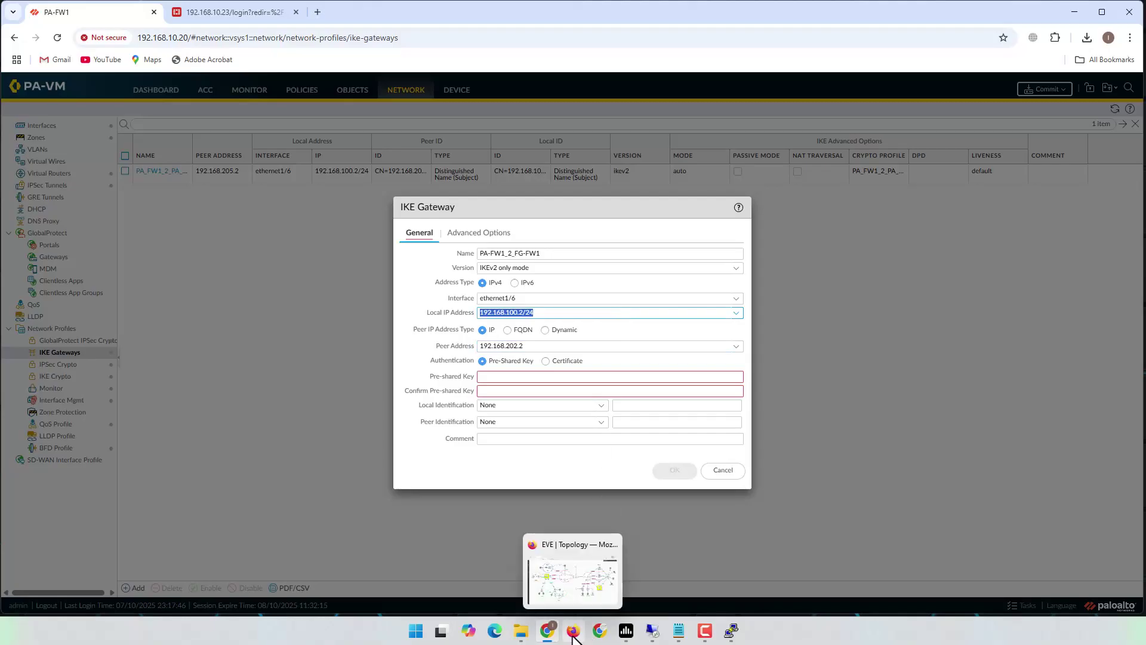
left_click(573, 600)
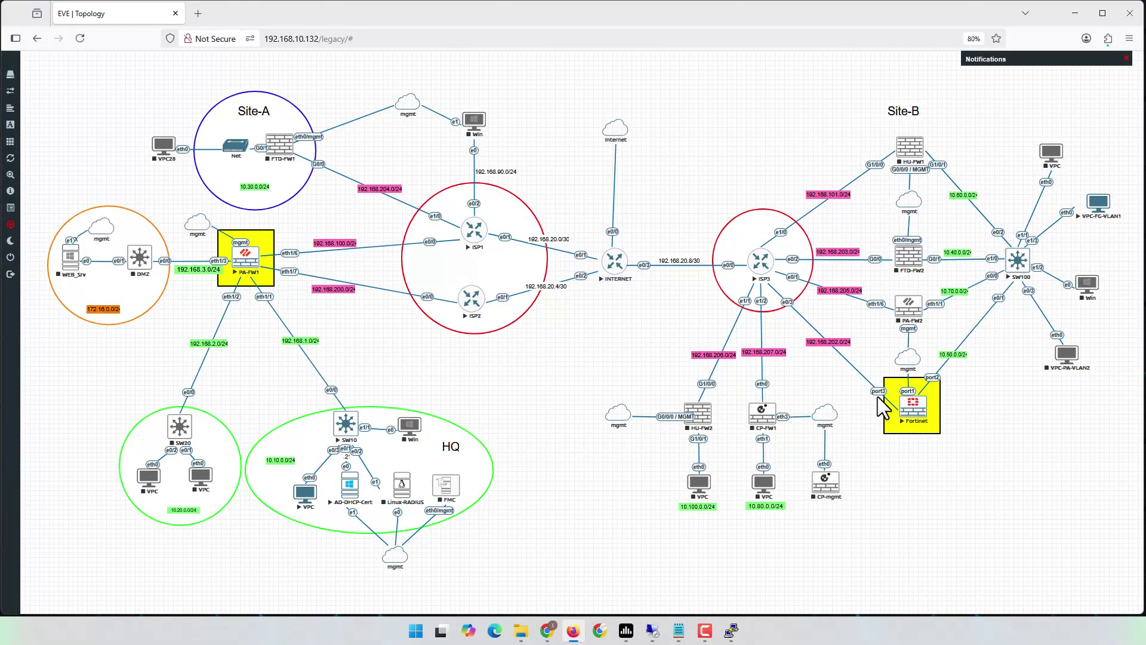
- Sign back in to the FortiGate web interface as admin with the account password
left_click(548, 629)
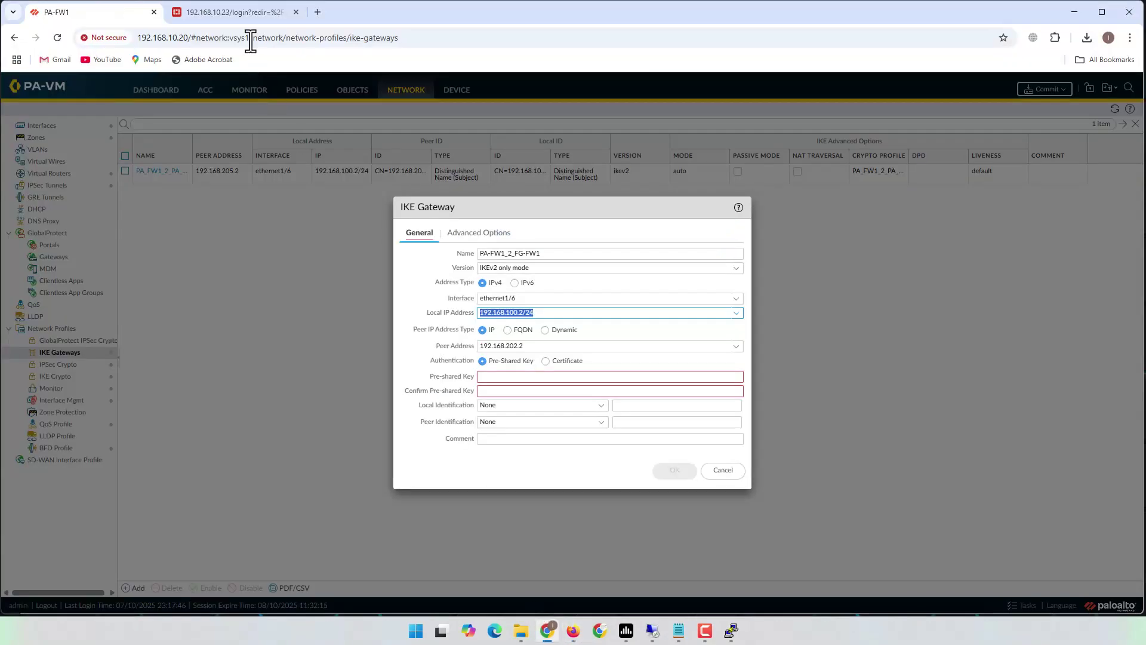
left_click(238, 13)
type("admin")
key("Tab")
type("*********")
key("Return")
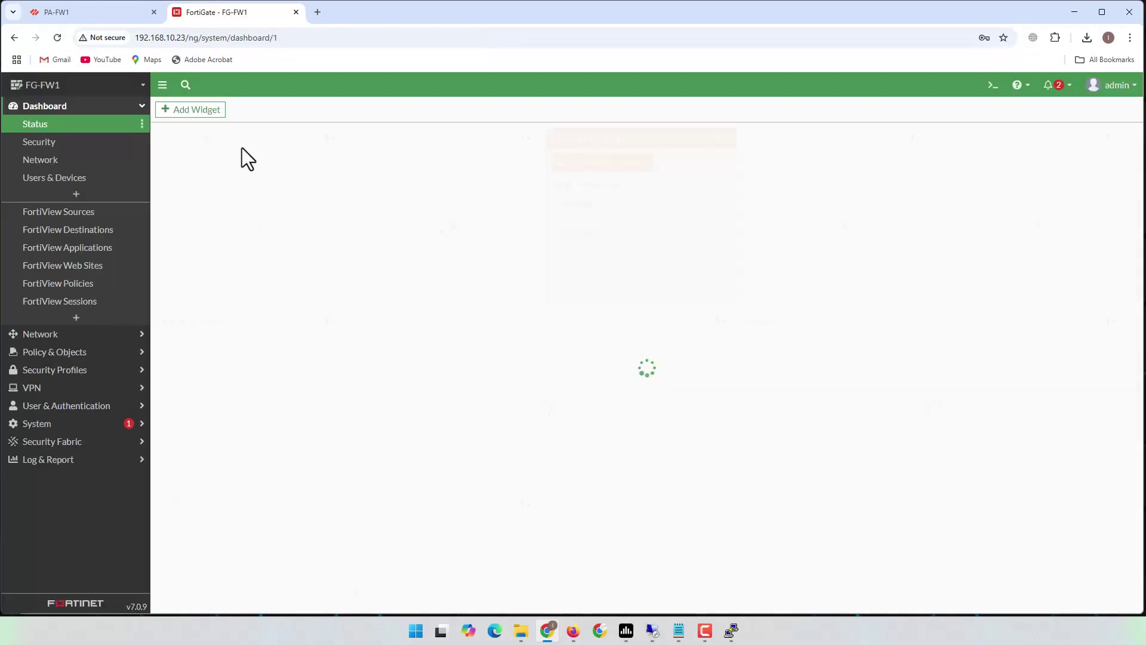
- Confirm FortiGate's Outside port3 address is 192.168.202.2, then return to PA-FW1
left_click(39, 336)
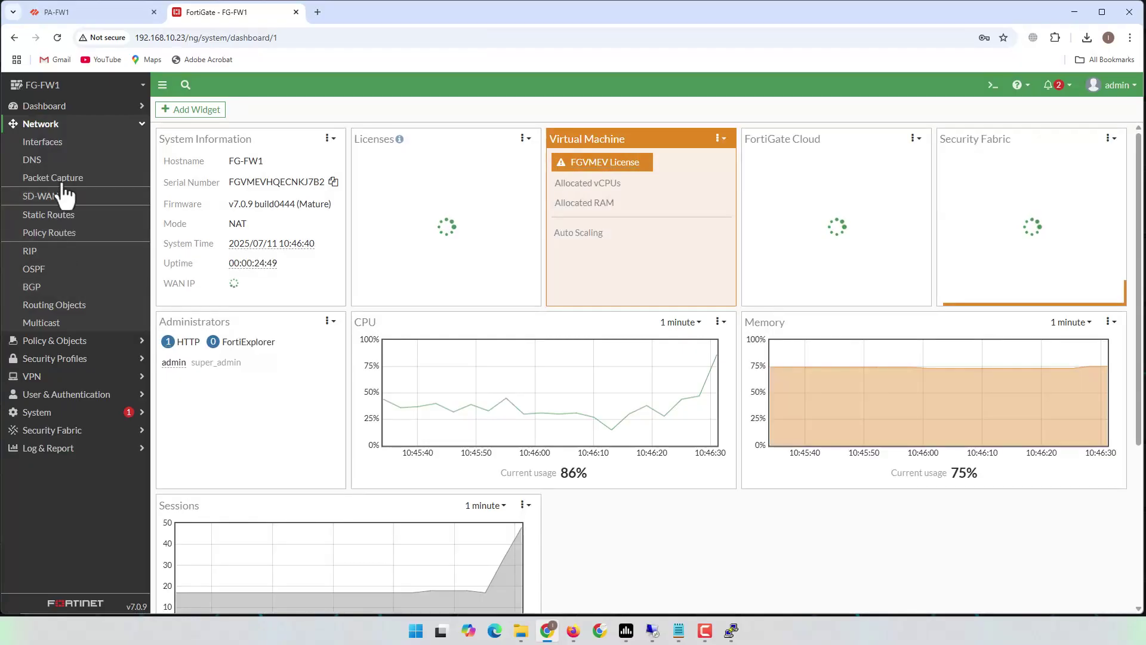
left_click(94, 142)
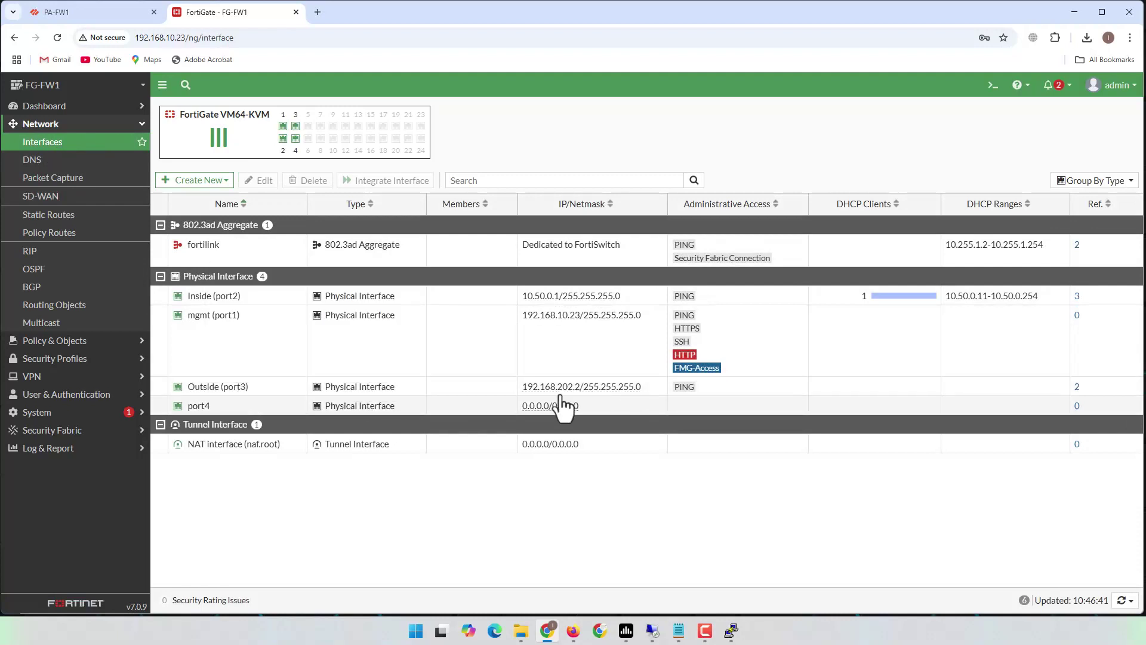
mouse_move(572, 395)
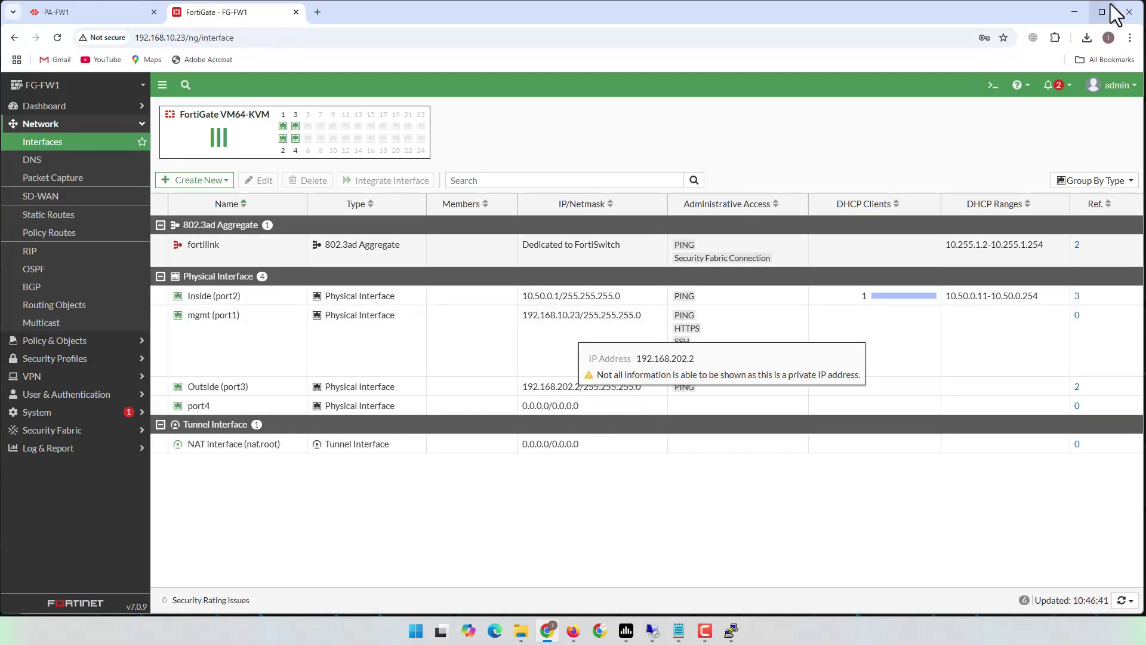
left_click(1074, 12)
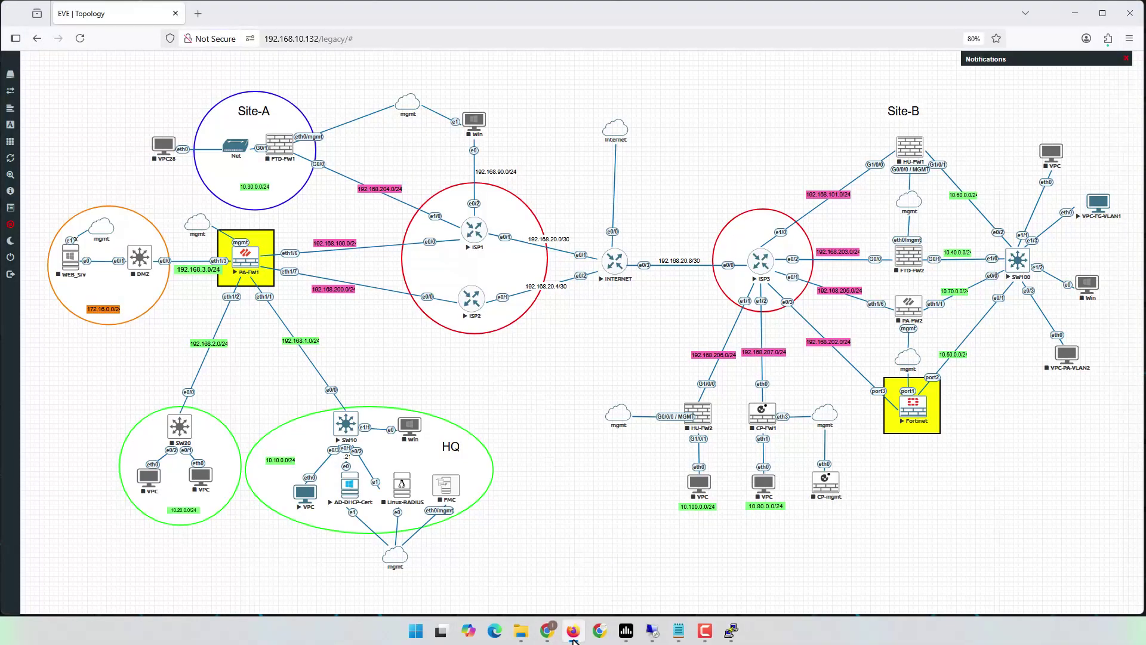
left_click(521, 575)
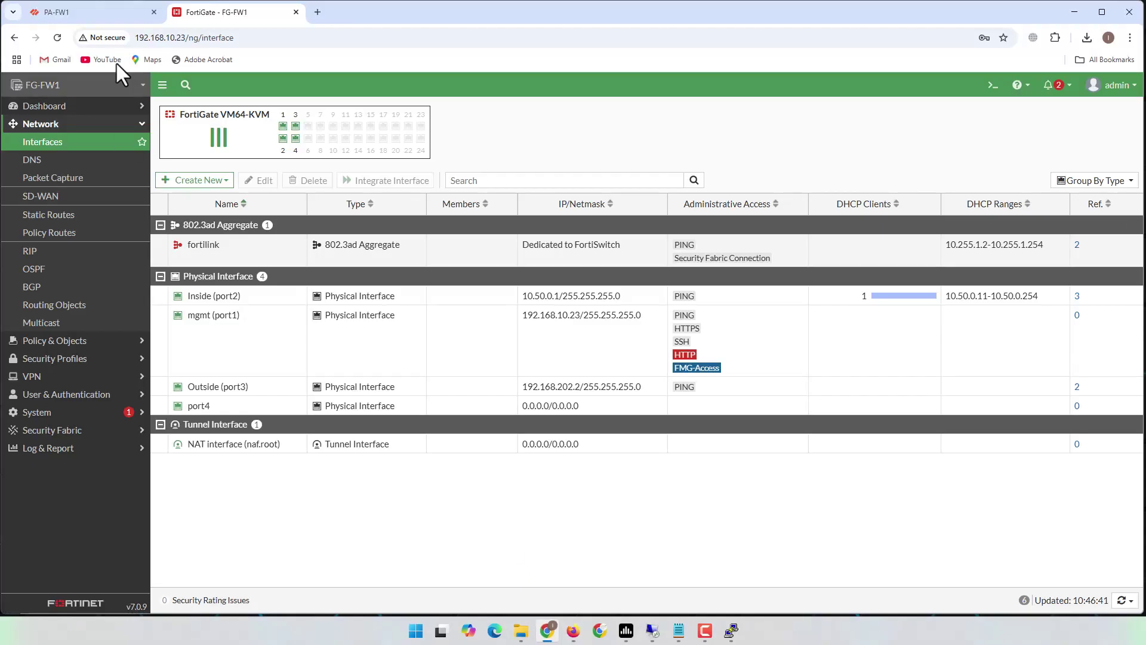
left_click(88, 13)
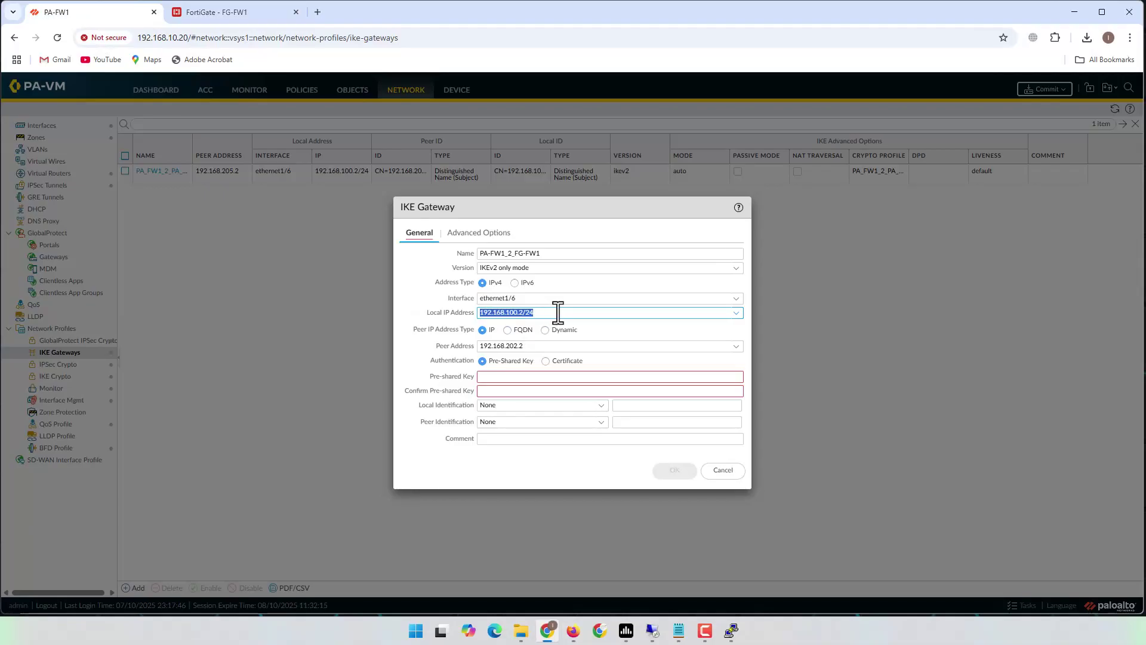
- Enter and confirm the gateway's pre-shared key for peer 192.168.202.2
left_click(540, 349)
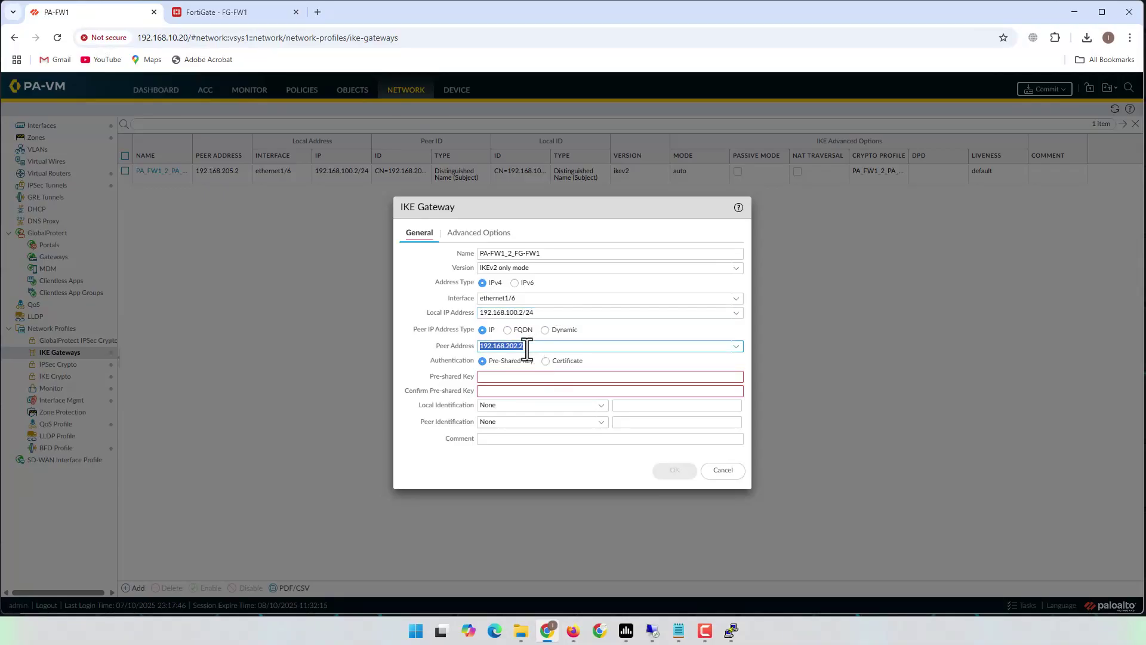
left_click(518, 377)
type("Password")
key("Tab")
type("Password")
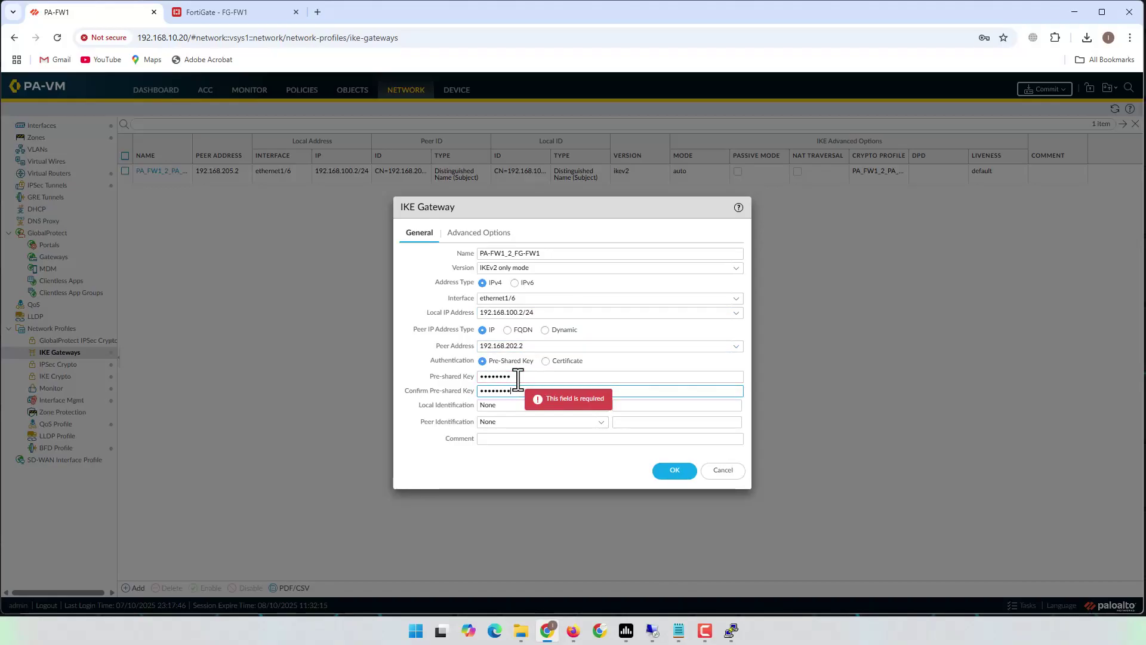
- Choose IKE crypto profile PA-FW1_2_FG-FW1 under Advanced Options and save the gateway
left_click(486, 232)
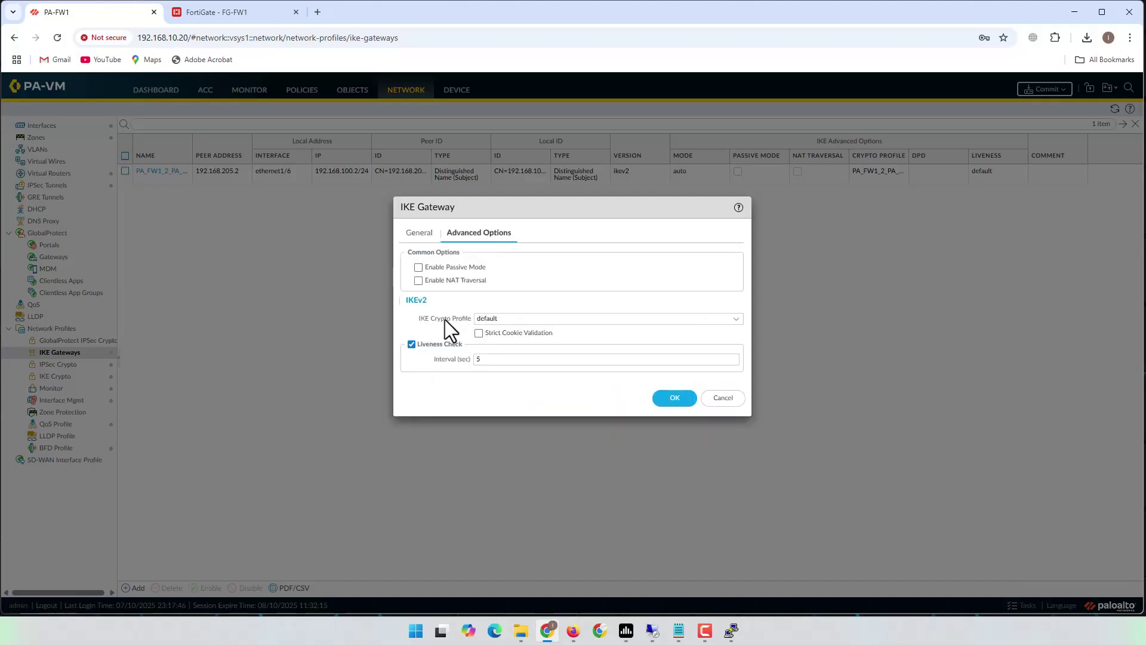
left_click(736, 319)
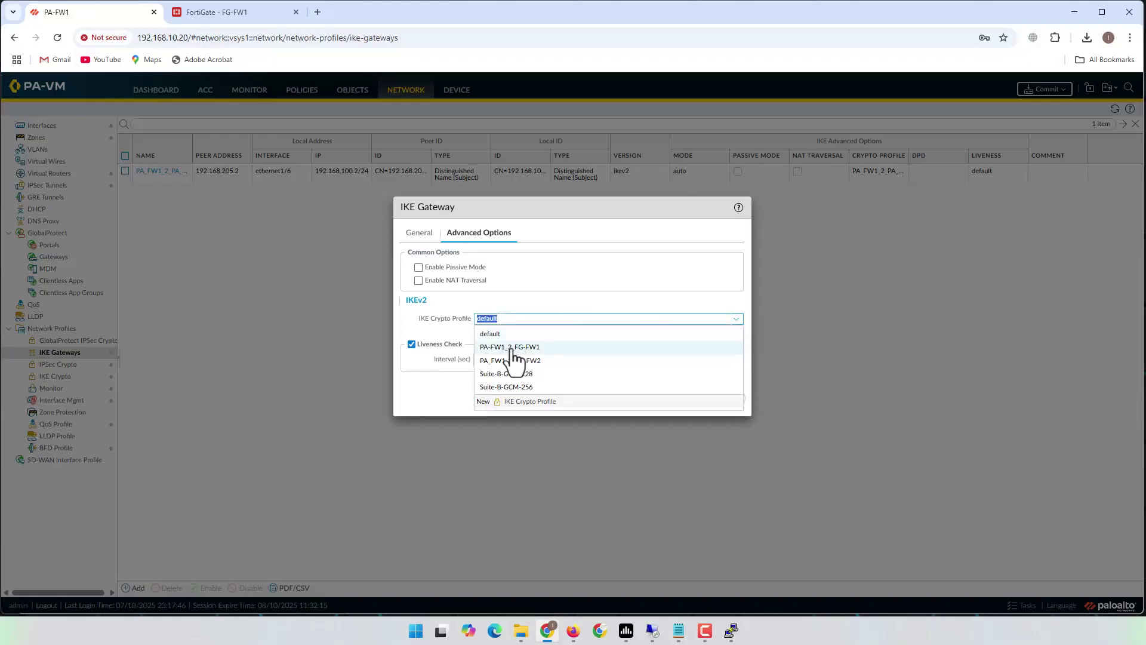
left_click(525, 349)
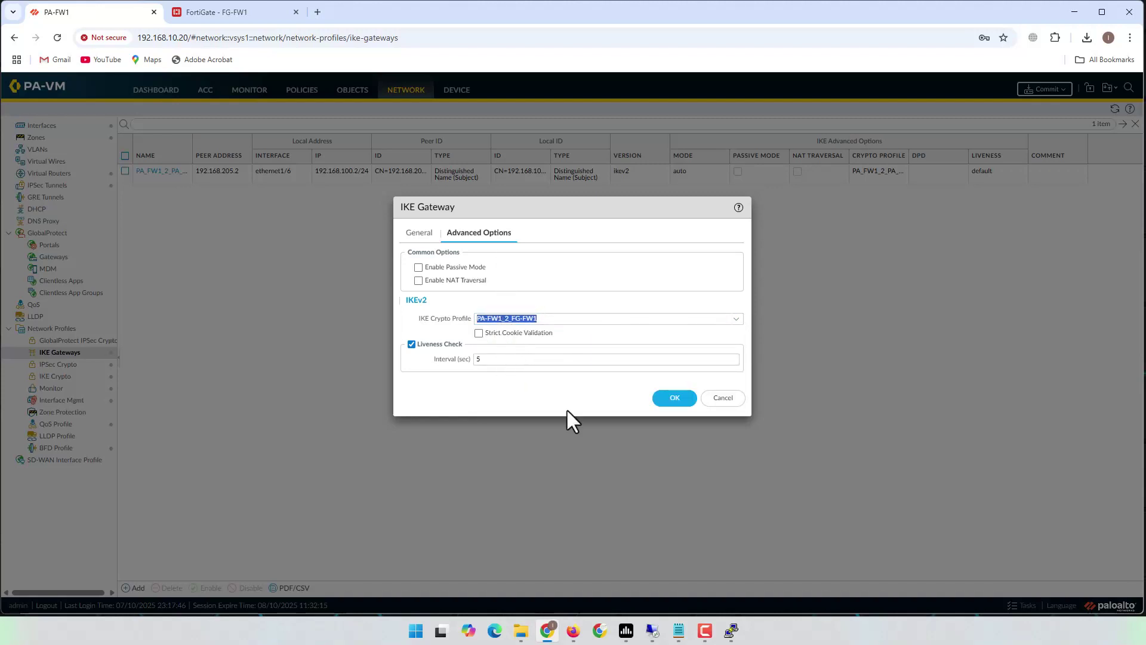
left_click(660, 400)
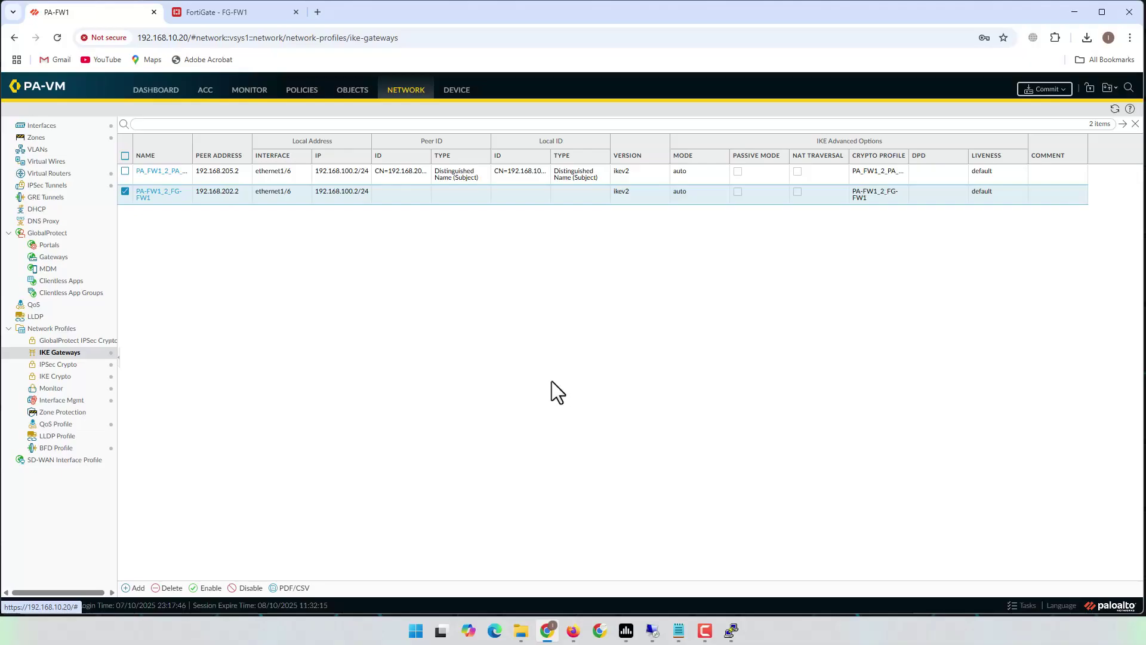
- Start a new tunnel interface numbered tunnel.202
left_click(47, 185)
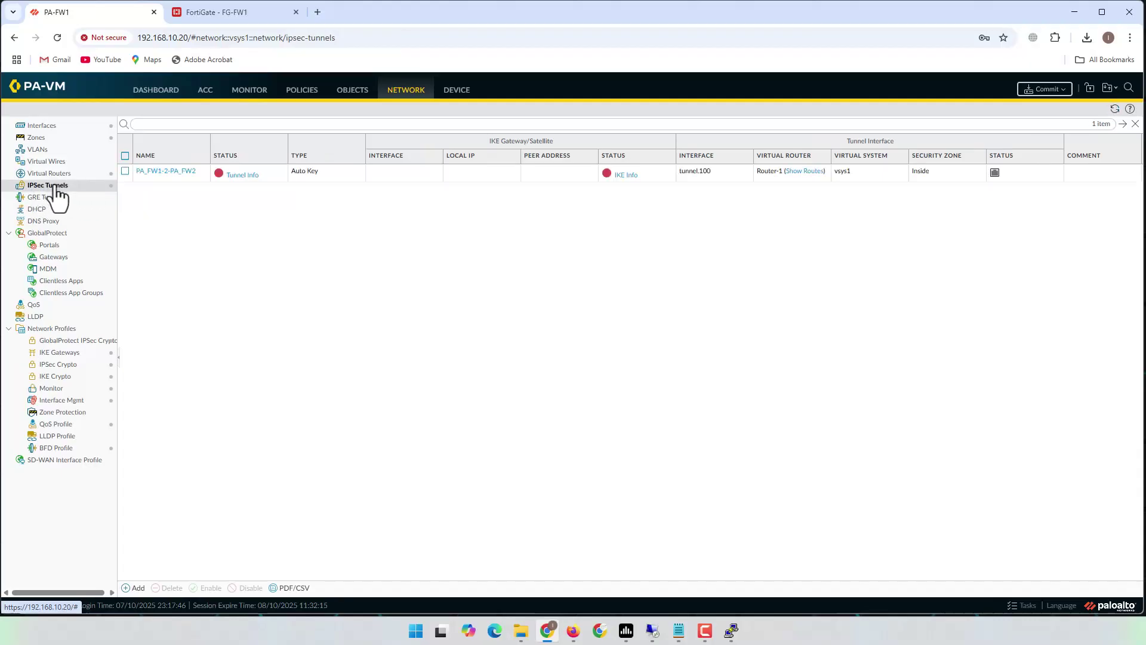
left_click(36, 127)
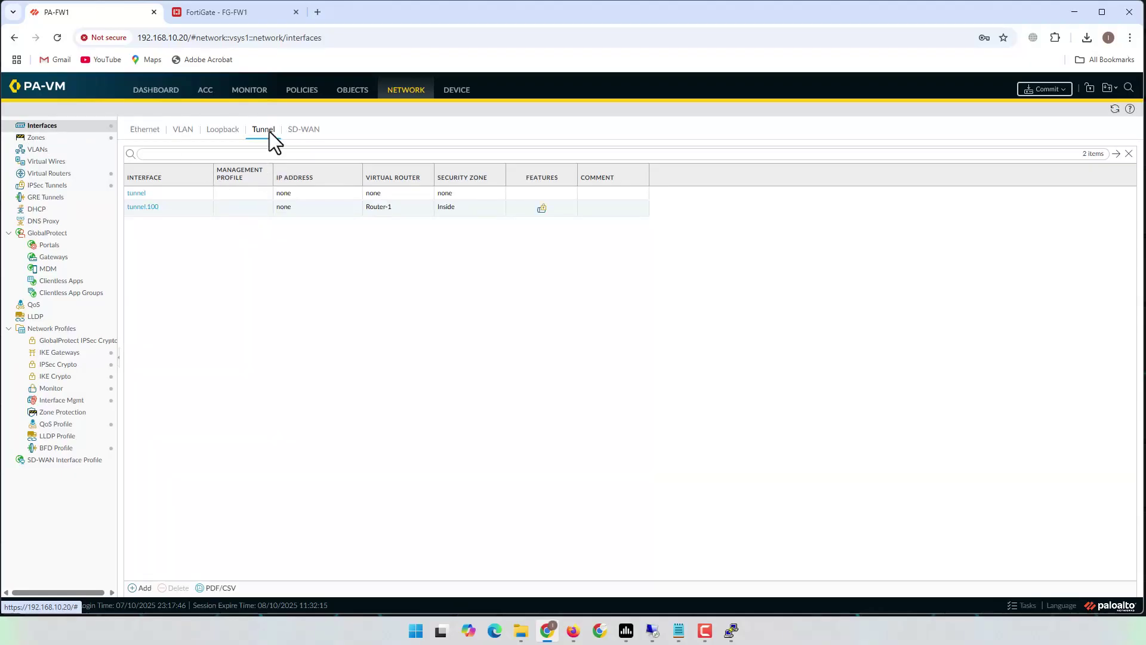
left_click(143, 588)
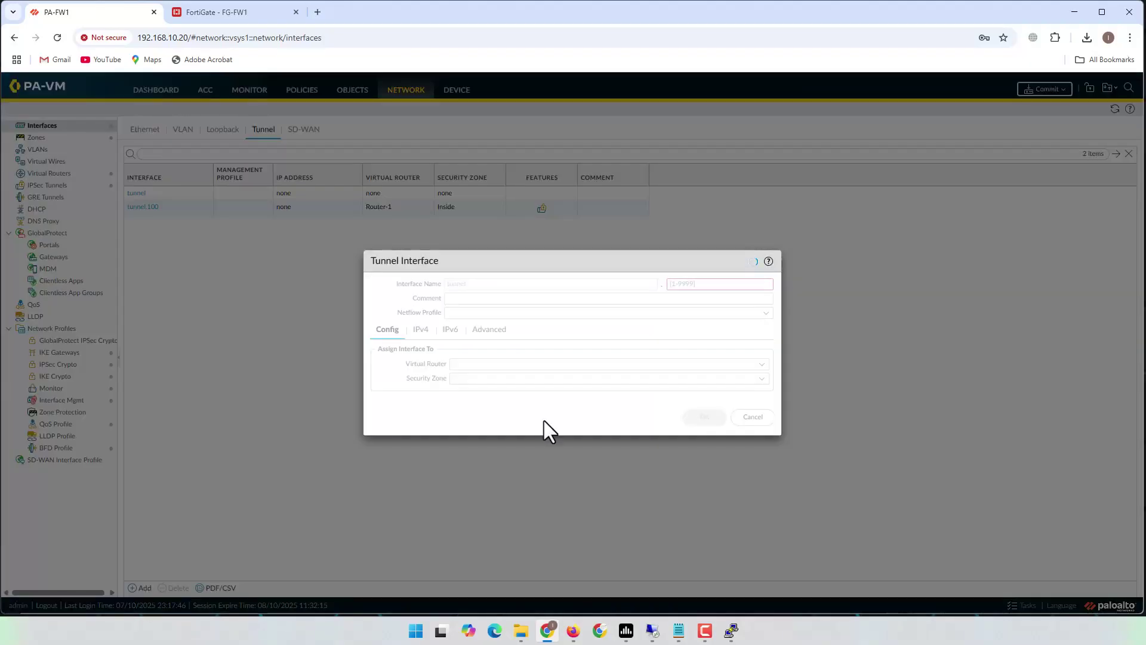
left_click(696, 285)
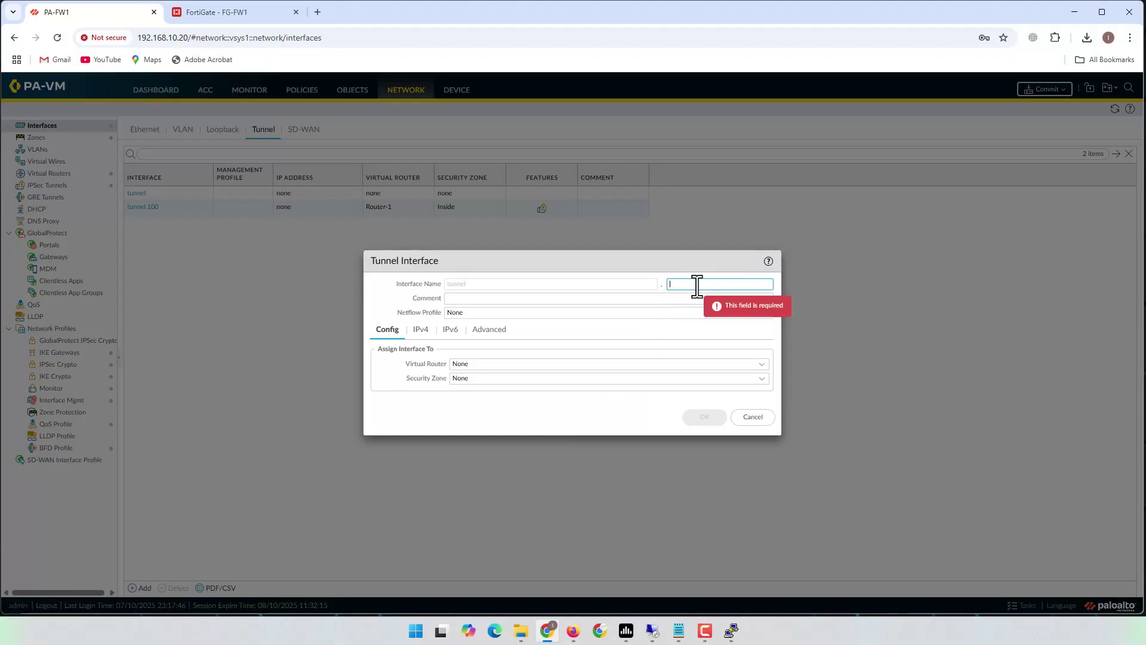
type("202")
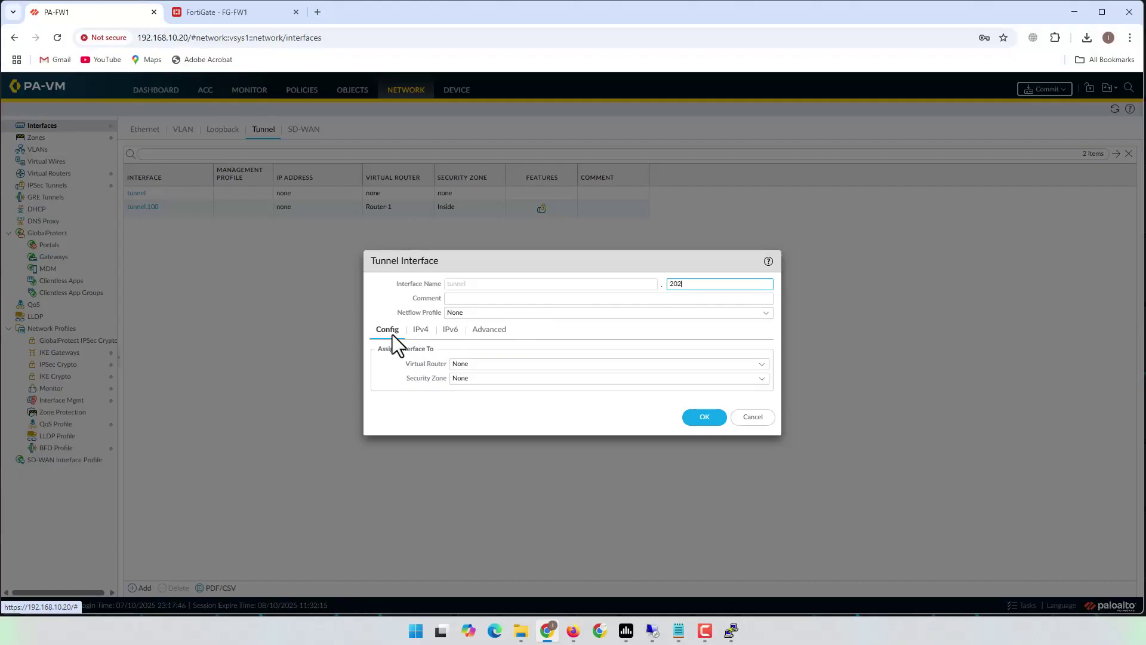
- Assign tunnel.202 to virtual router Router-1 and the Inside zone, and save it
left_click(761, 365)
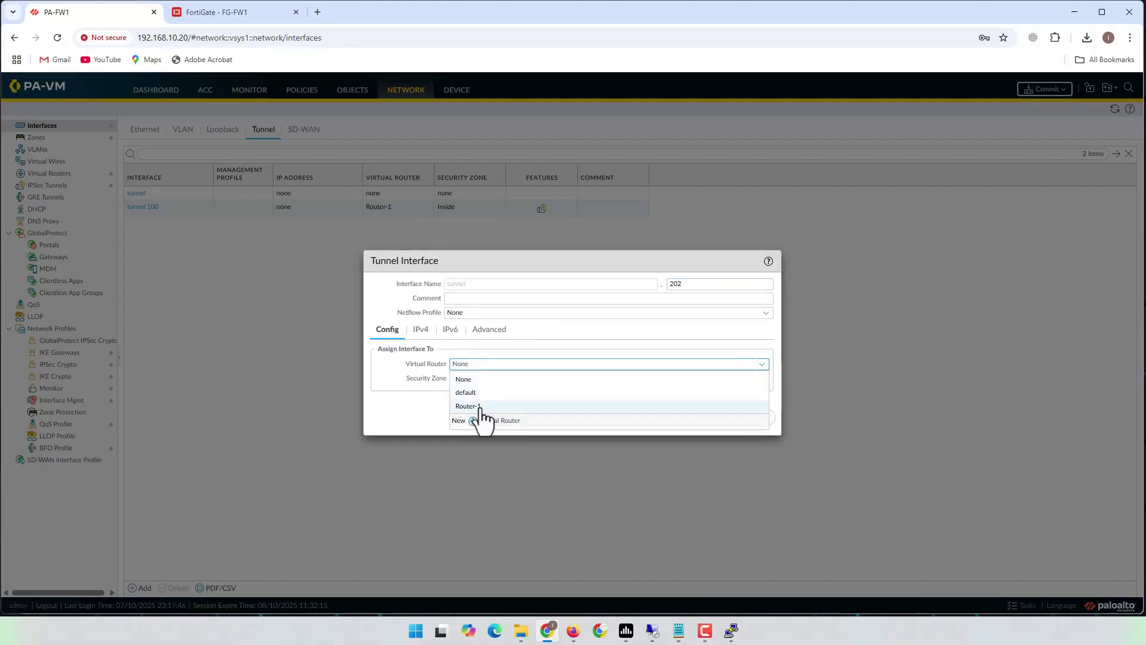
left_click(480, 407)
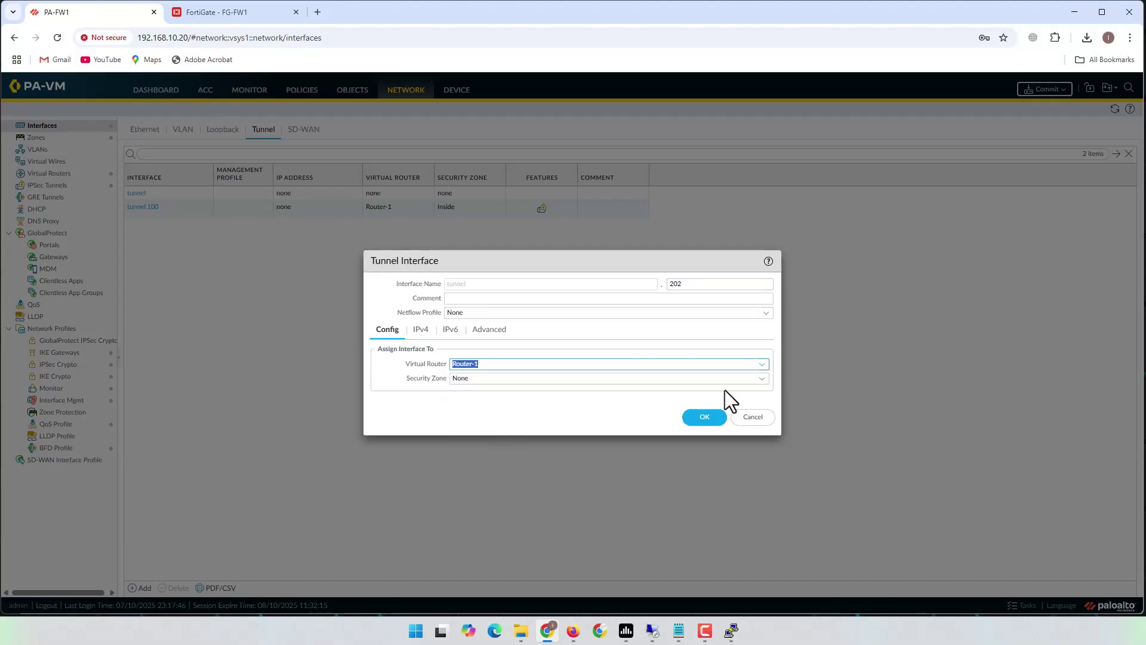
left_click(762, 379)
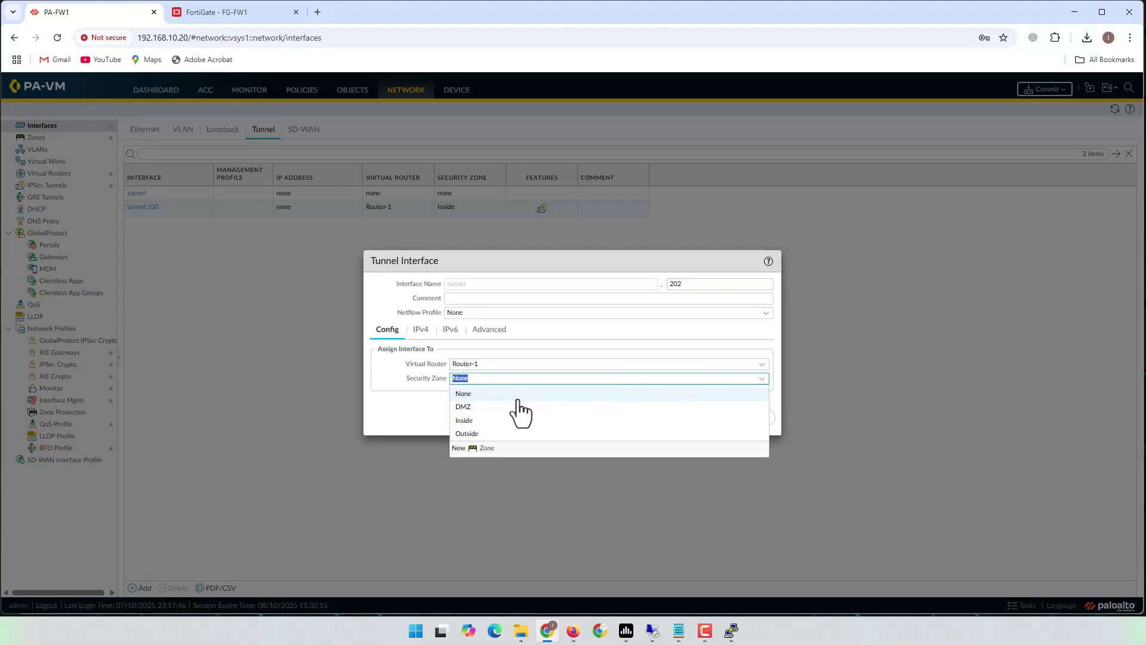
left_click(465, 420)
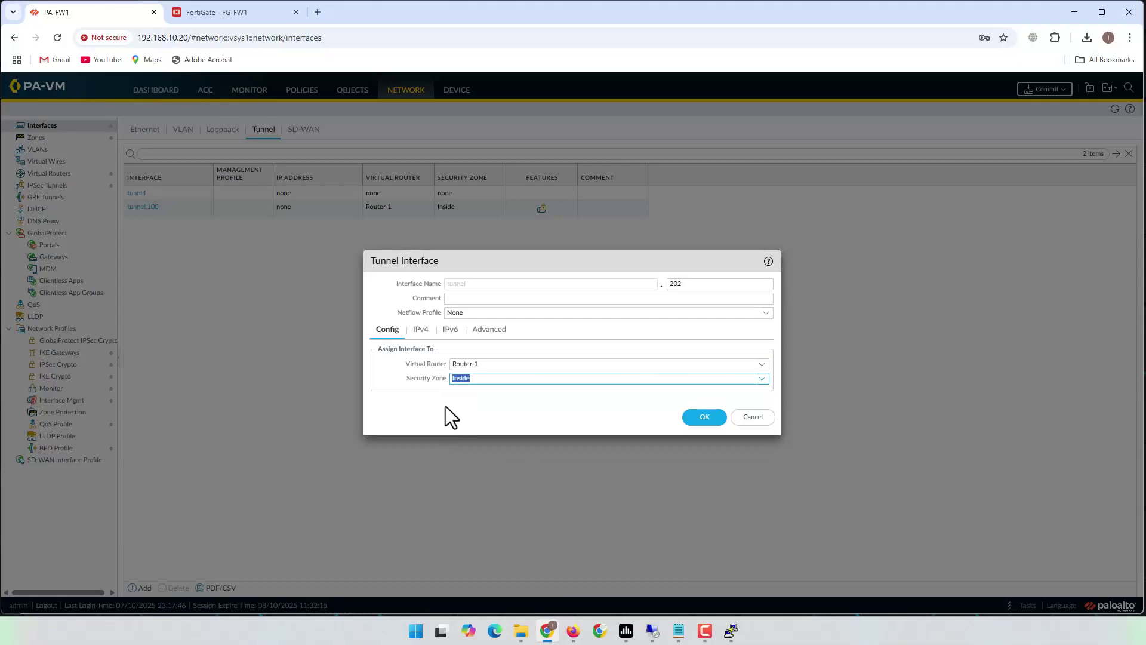
left_click(446, 406)
left_click(489, 379)
left_click(489, 378)
double_click(460, 378)
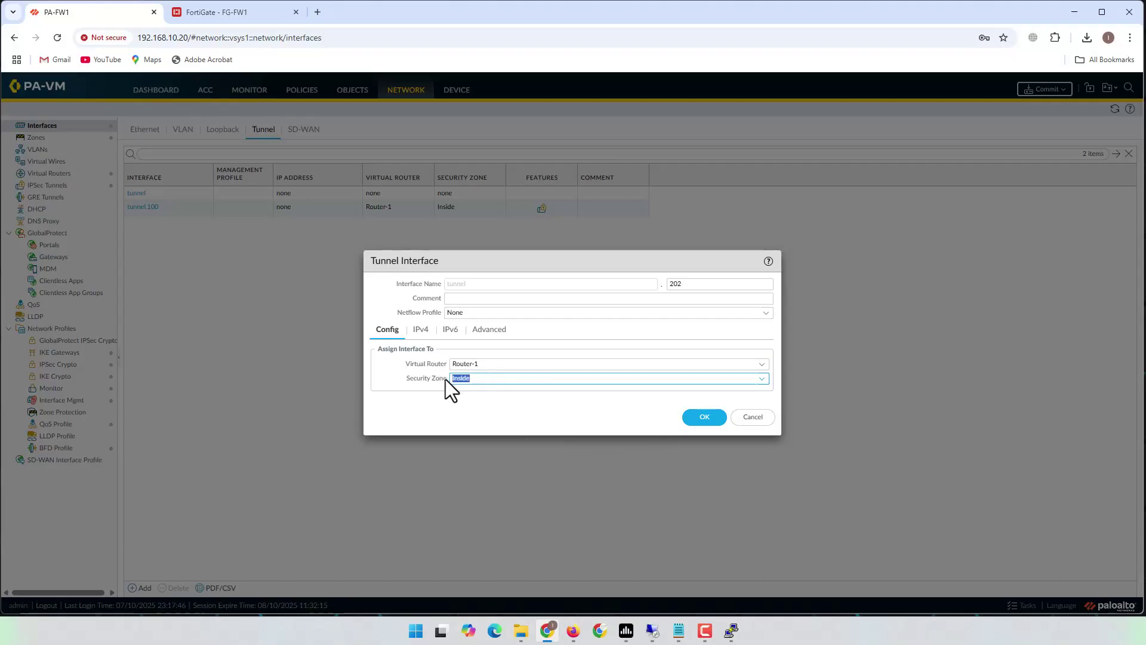
left_click(498, 379)
left_click(693, 421)
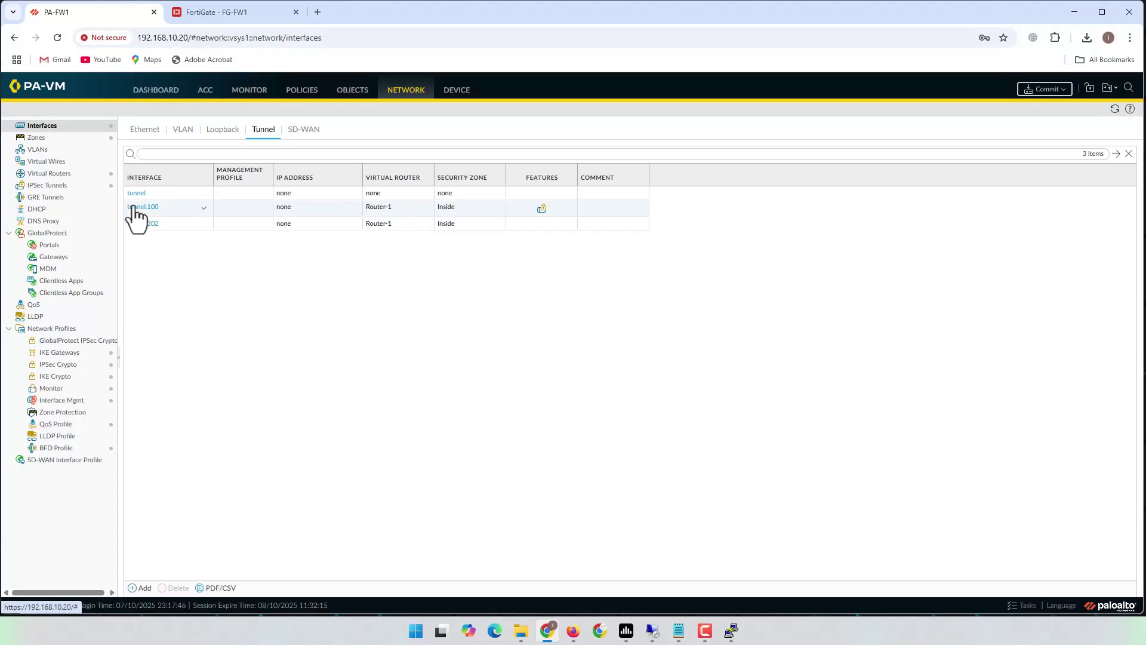
- Start IPsec tunnel PA-FW1_2_FG-FW1 bound to tunnel interface tunnel.202
left_click(52, 186)
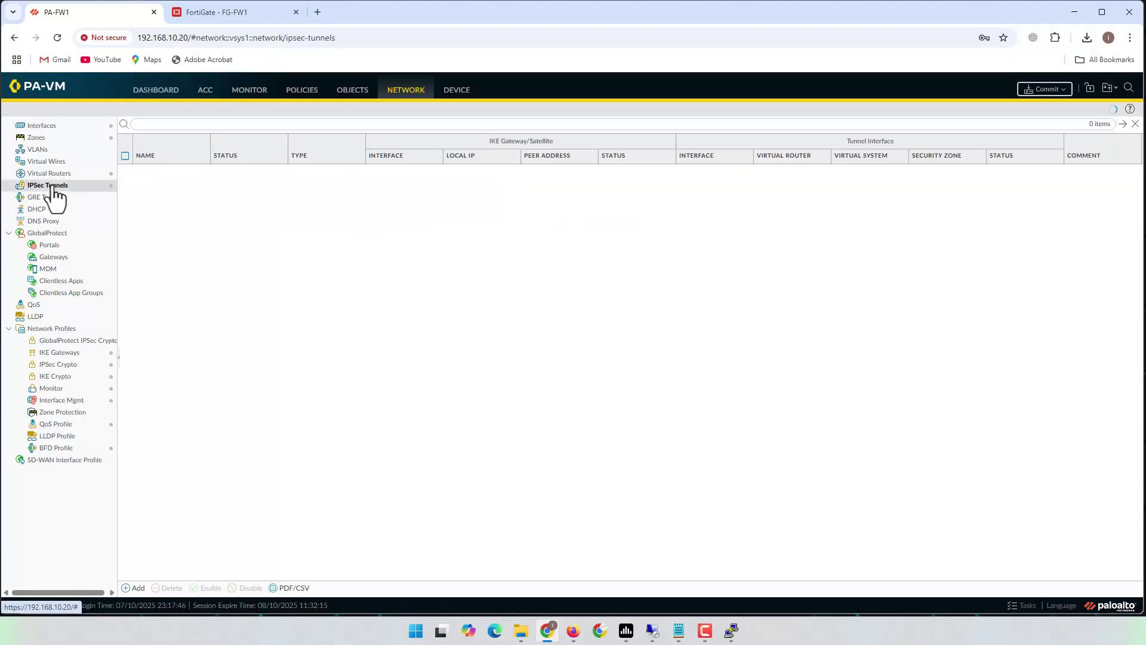
left_click(136, 588)
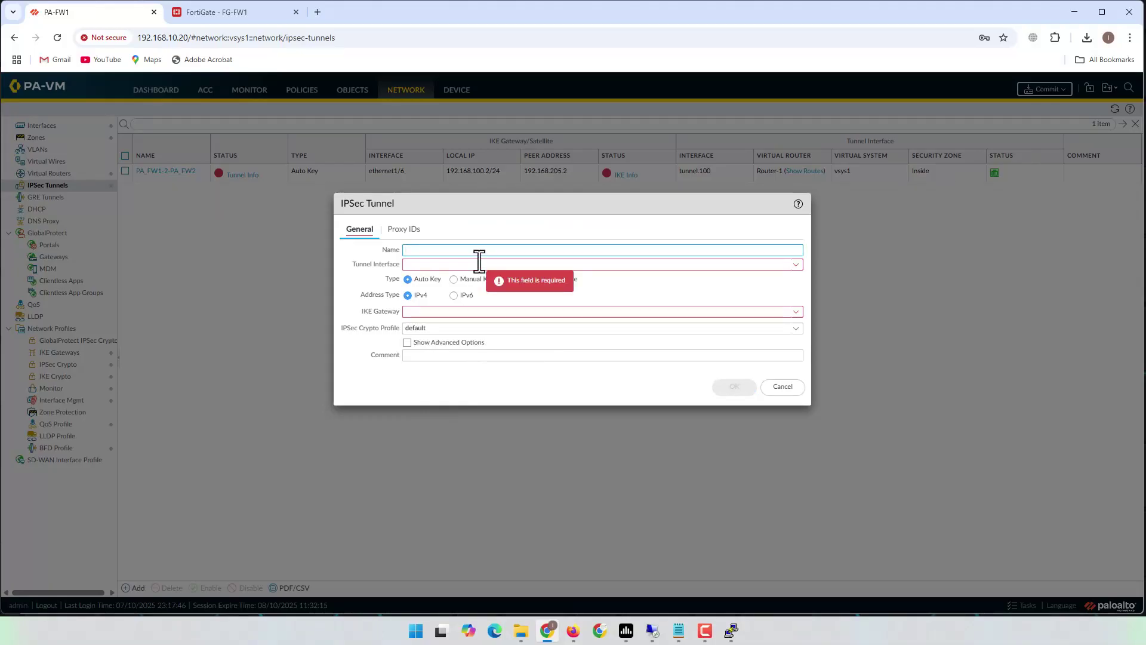
type("PA")
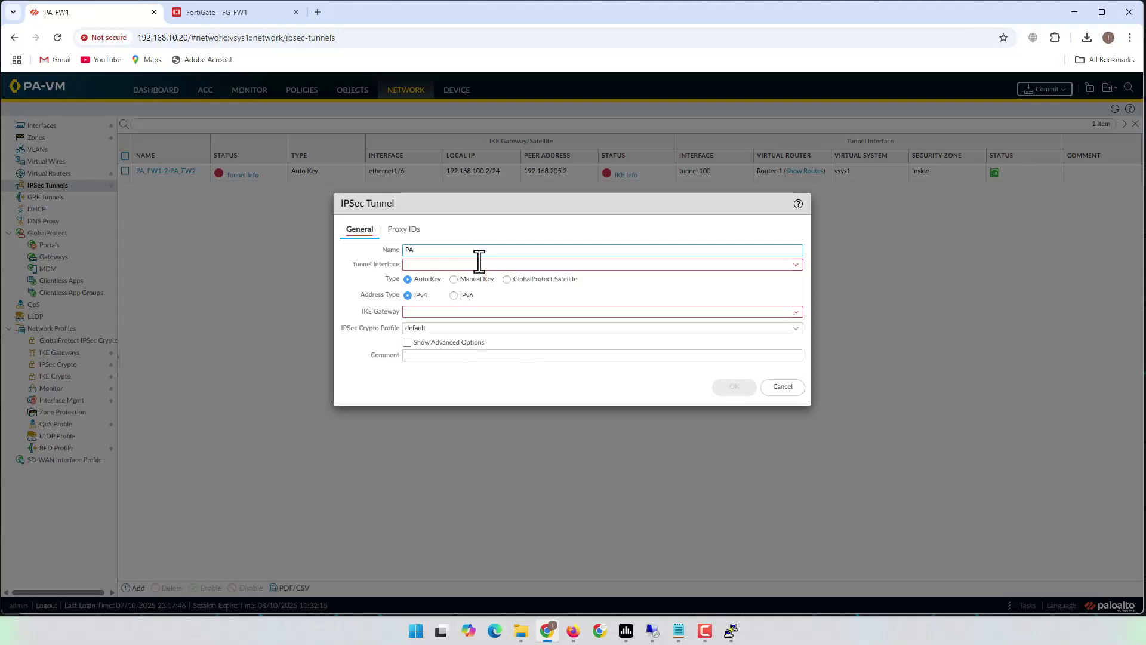
type("-FW1")
type("_2_")
type("FG")
type("-FW2")
left_click(795, 265)
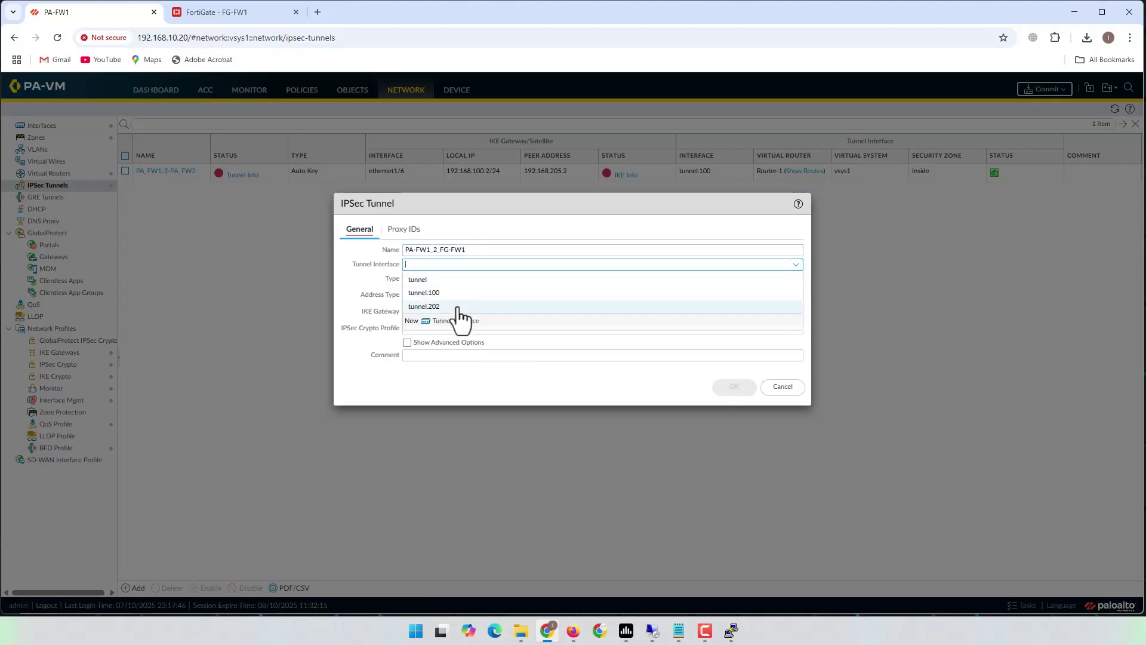
left_click(436, 307)
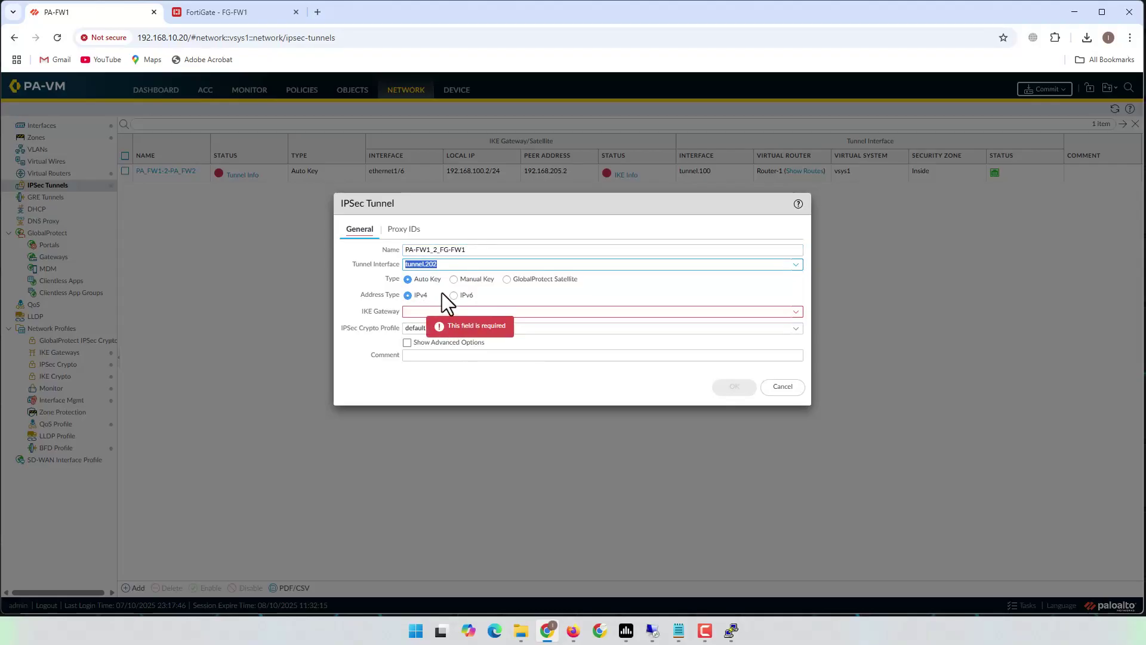
left_click(463, 264)
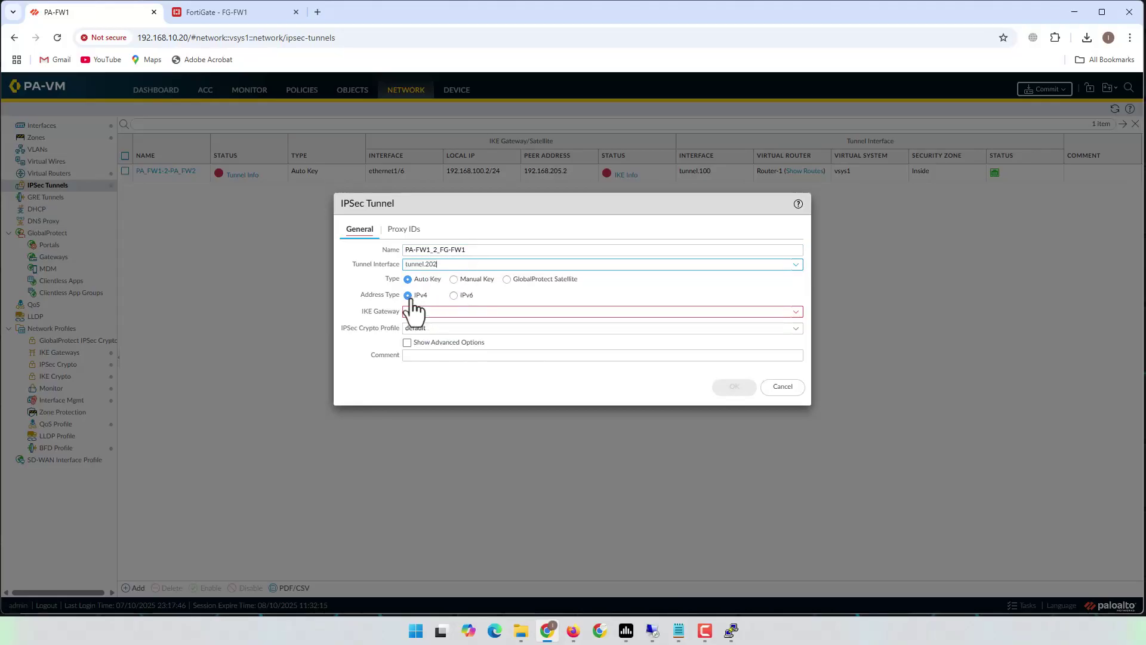
- Select IKE gateway PA-FW1_2_FG-FW1 and IPsec crypto profile PA-FW1_2_FG-FW1 for the tunnel
left_click(797, 312)
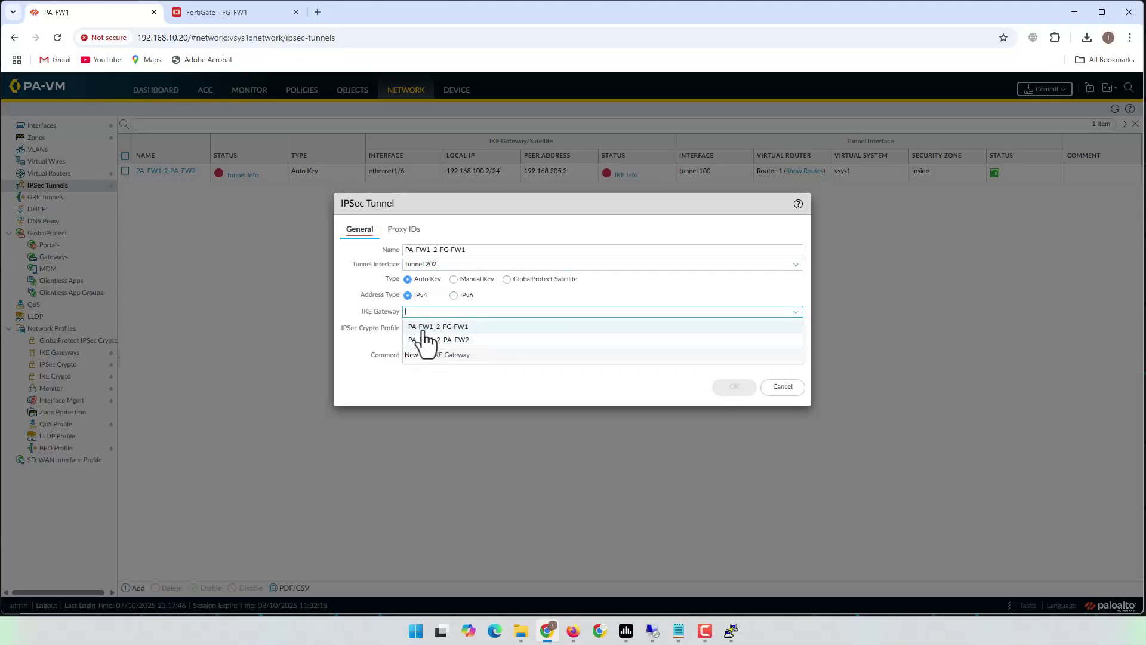
left_click(459, 327)
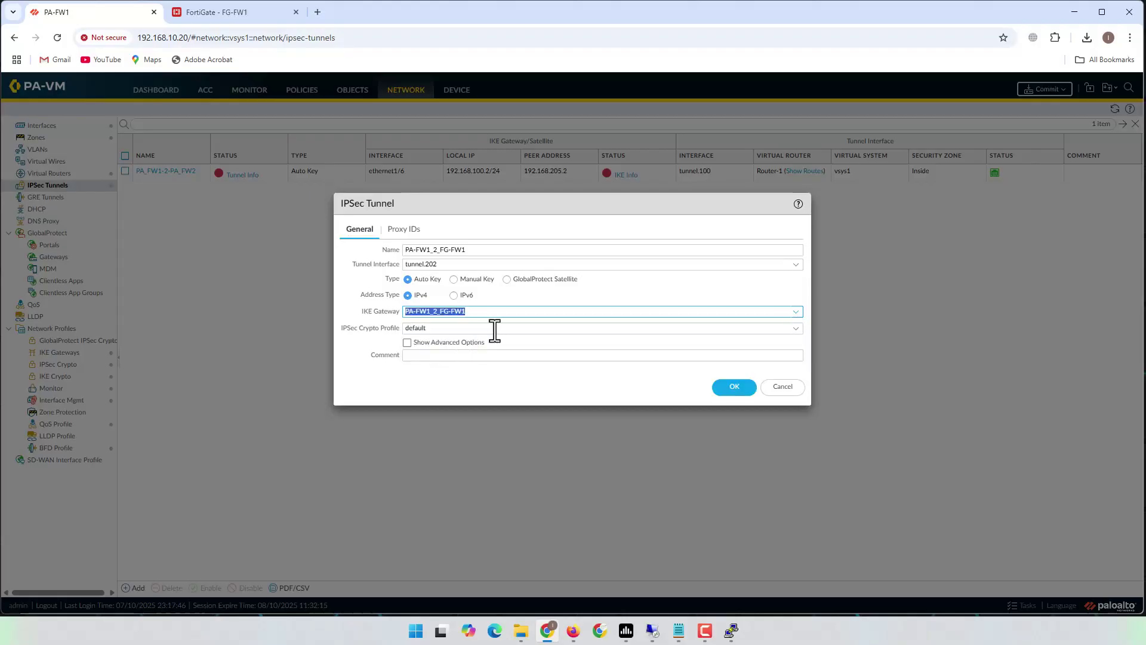
left_click(495, 328)
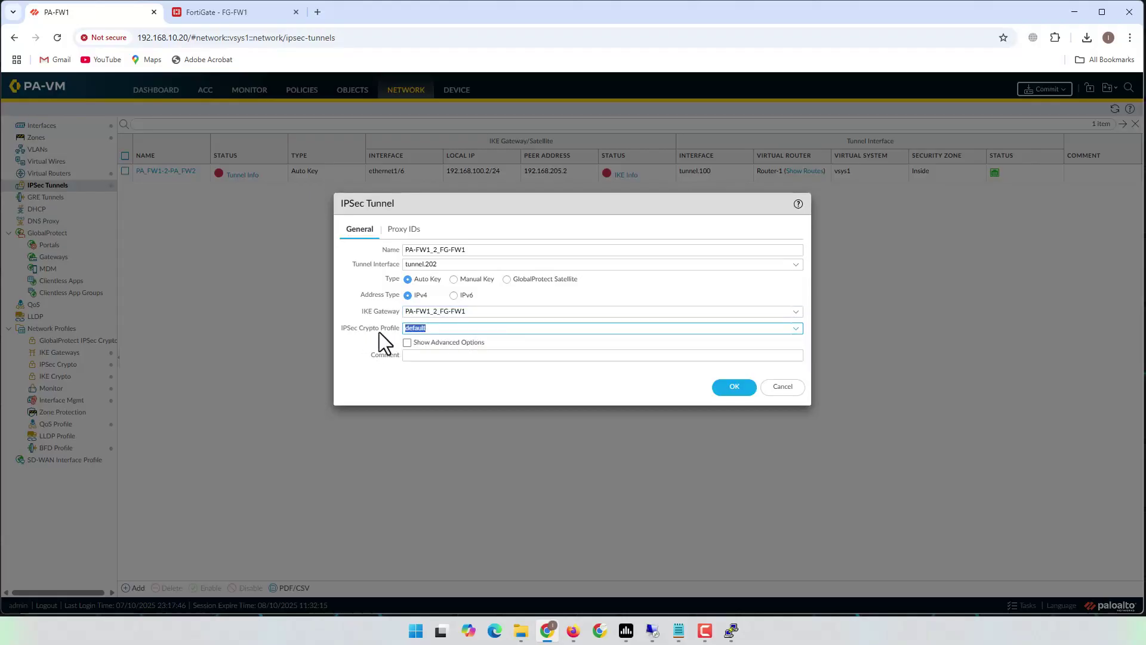
left_click(794, 330)
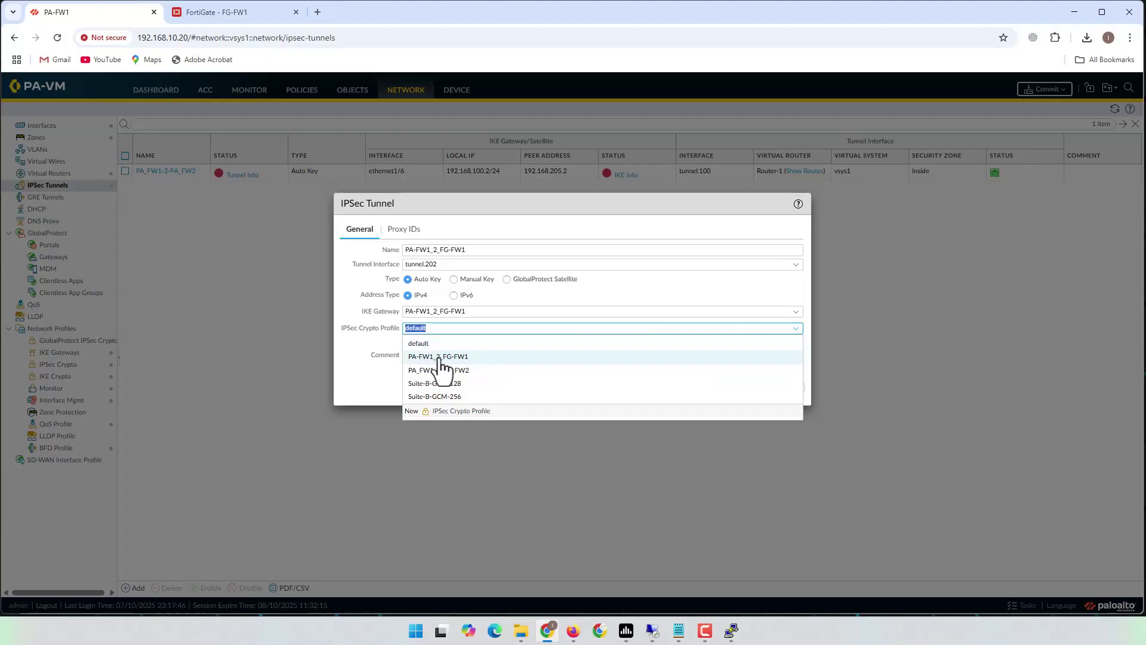
left_click(461, 358)
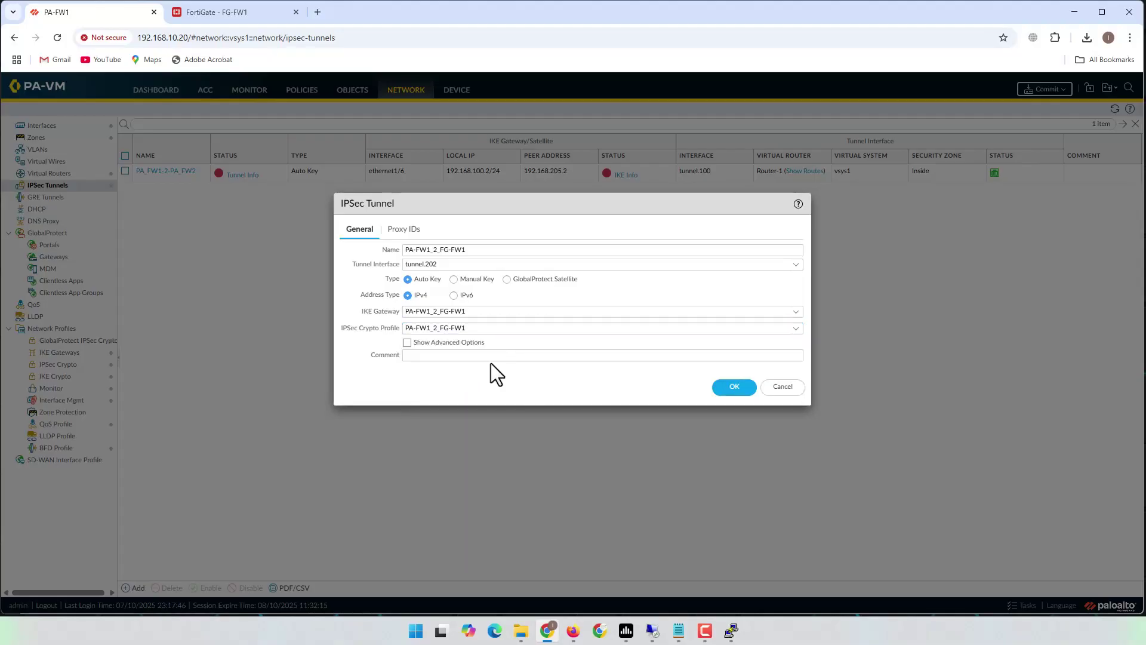
- Add proxy ID FG_Site mapping local 10.10.0.0/24 to remote 10.50.0.0/24, and save the PA-FW1_2_FG-FW1 tunnel
left_click(403, 231)
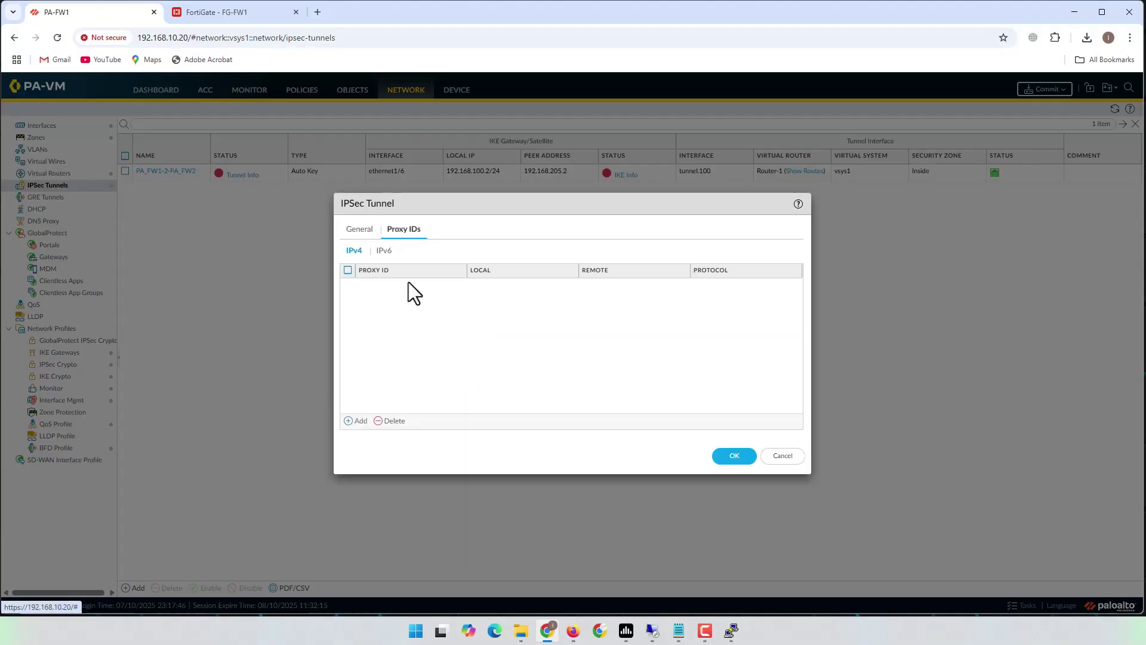
left_click(359, 421)
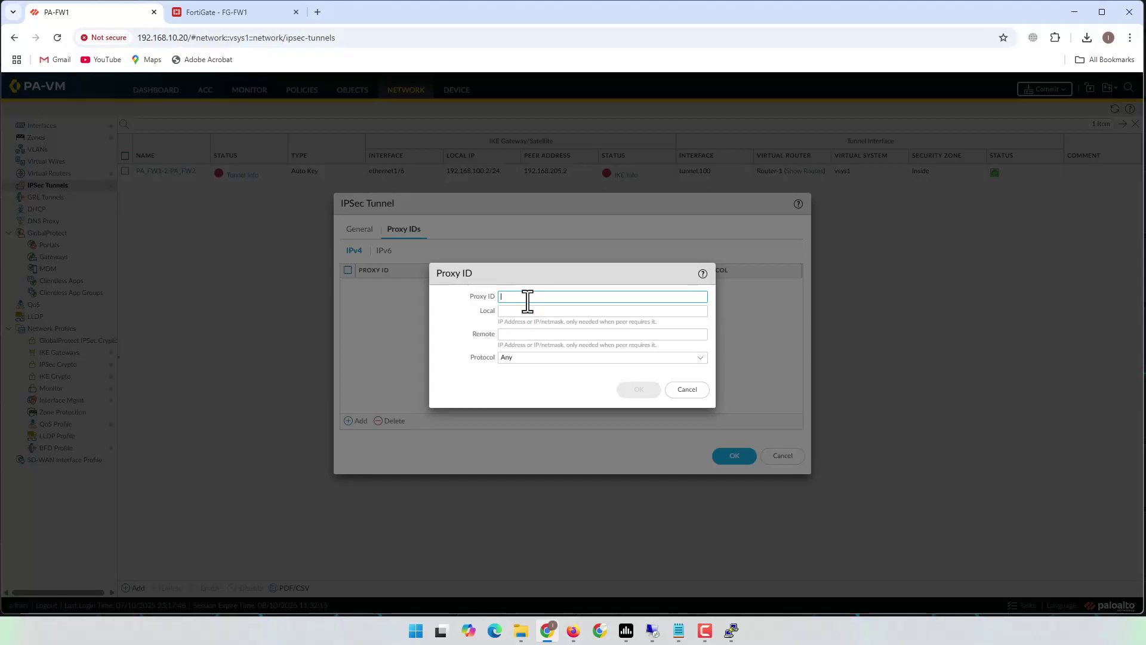
type("FG")
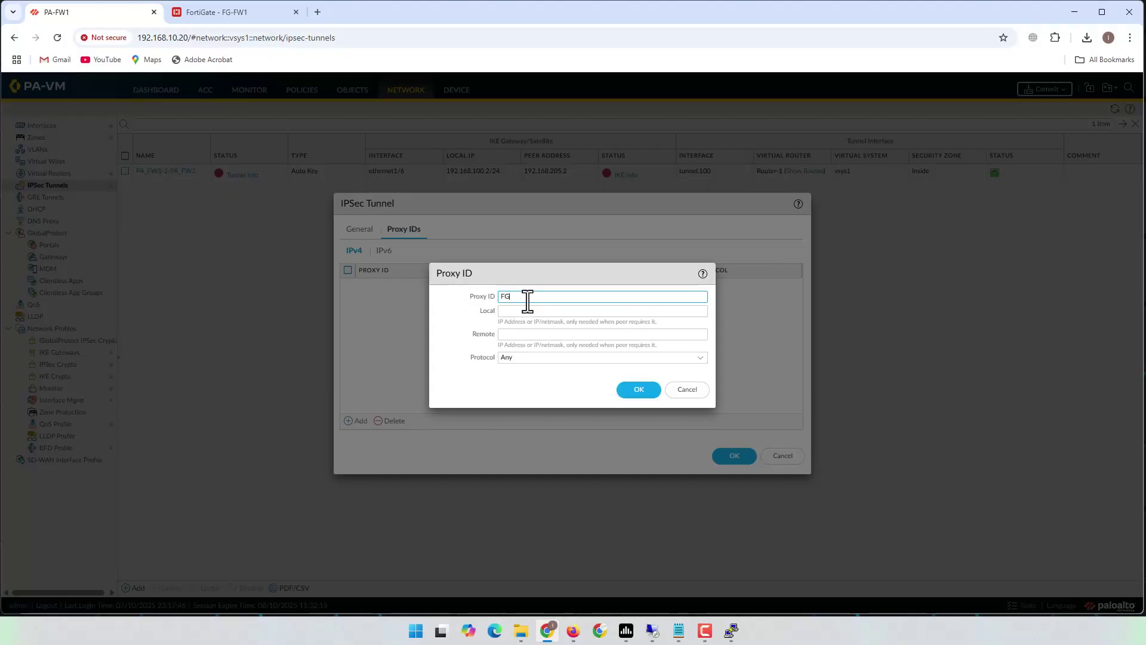
type("_Site")
left_click(531, 310)
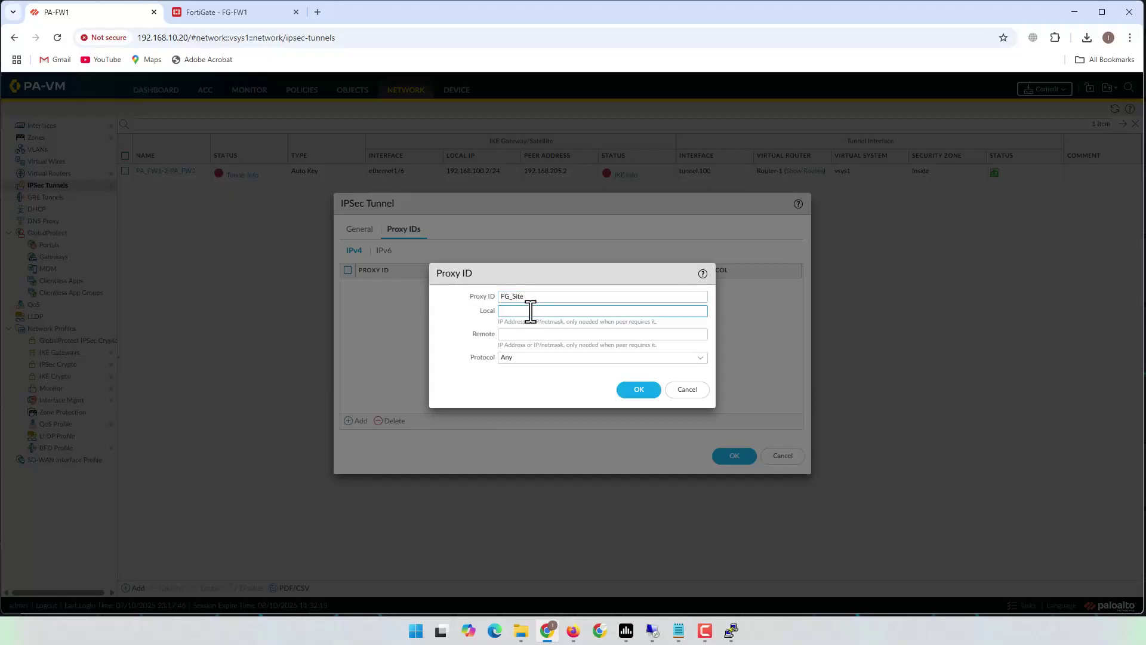
type("10.10.0.0/24")
left_click(550, 334)
type("10.50")
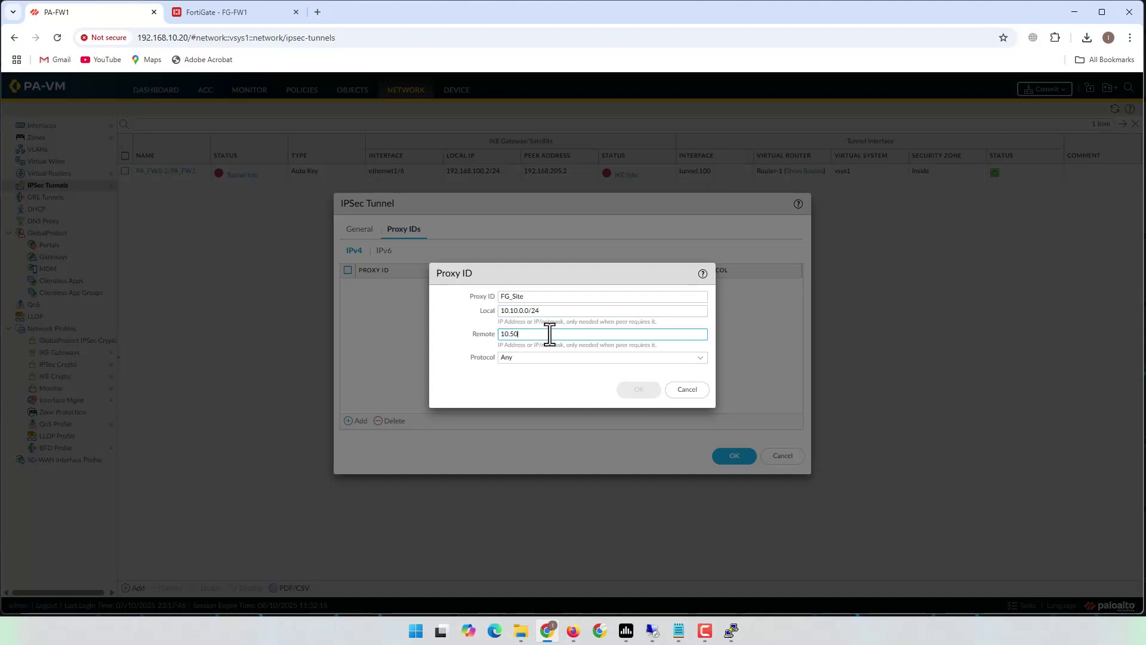
type(".0.0/24")
left_click(573, 631)
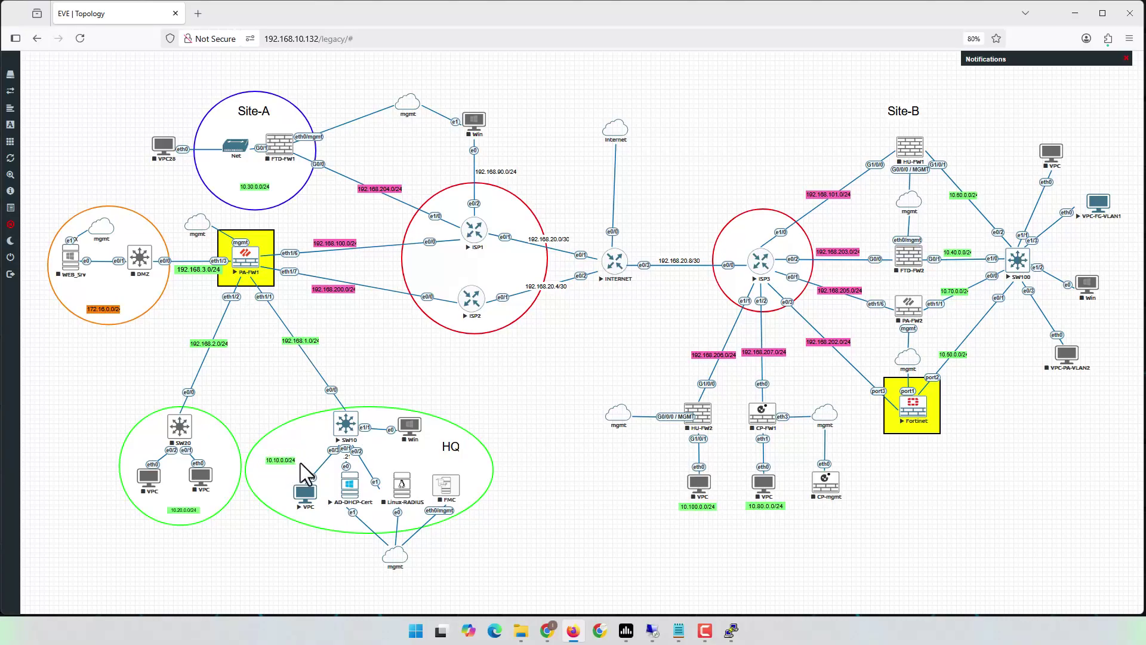
left_click(1075, 13)
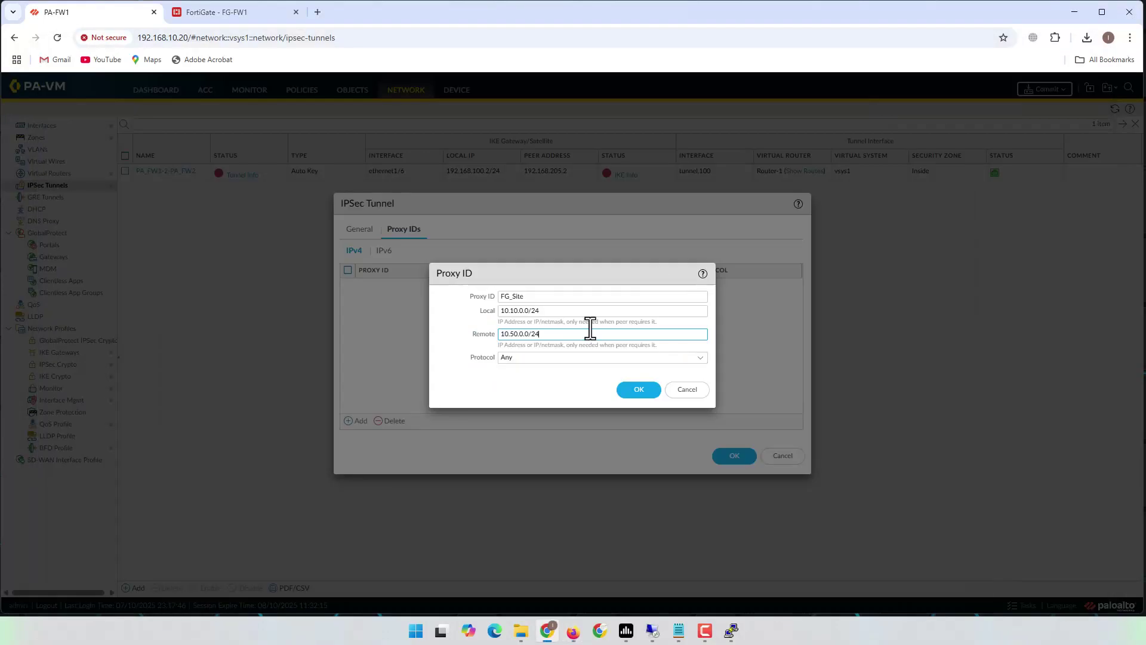
left_click(631, 394)
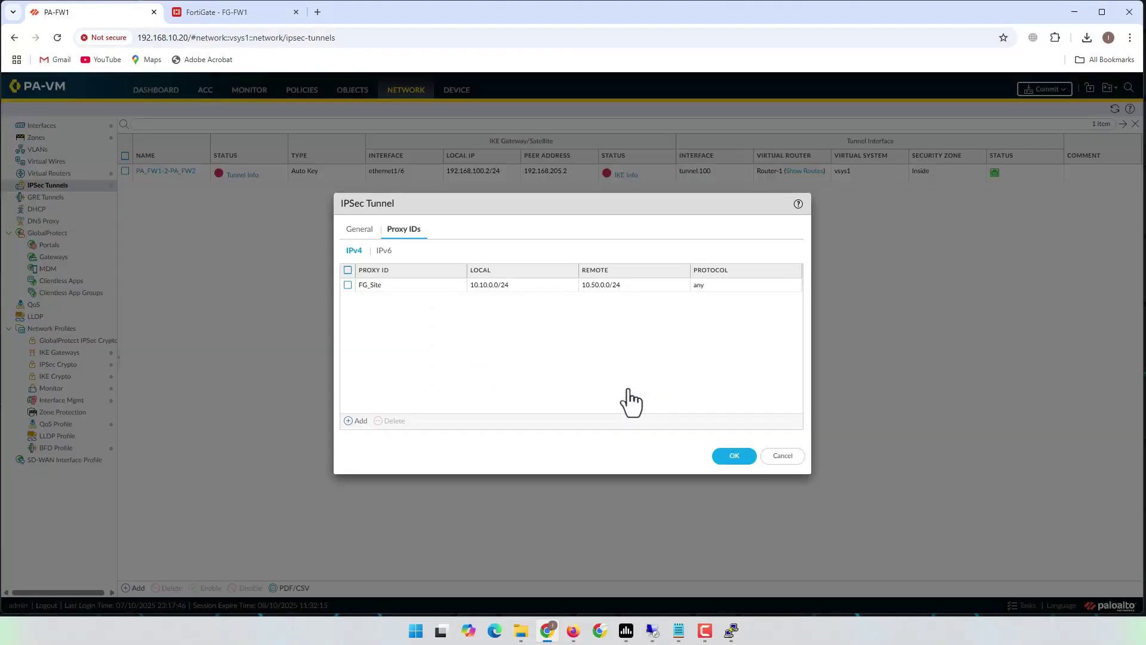
left_click(734, 457)
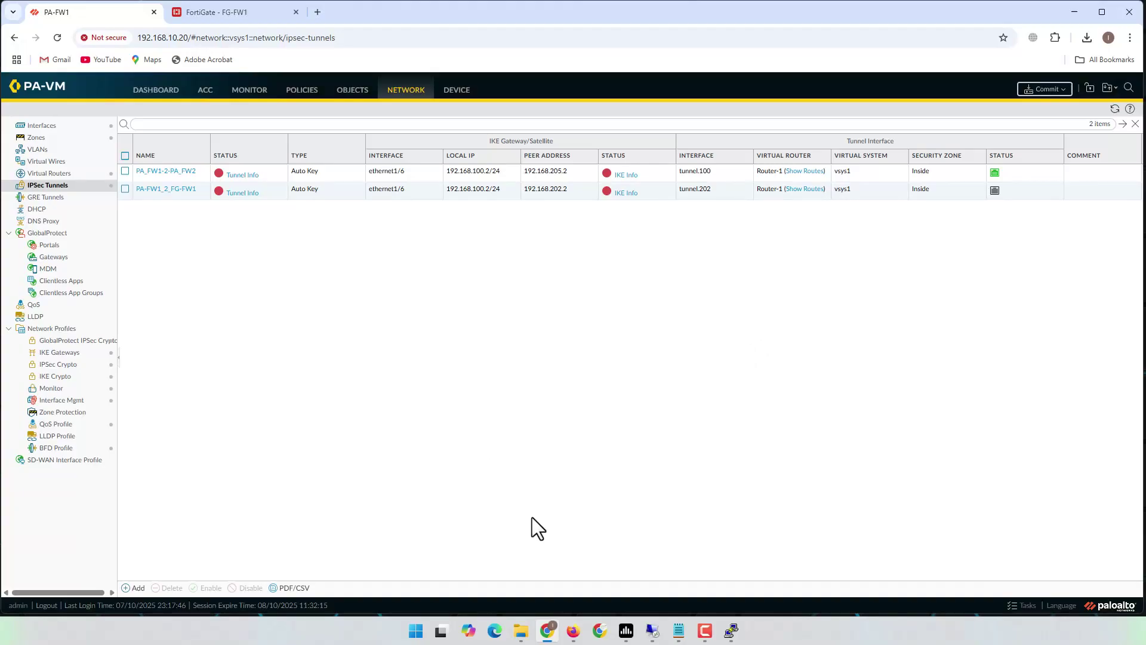
left_click(678, 630)
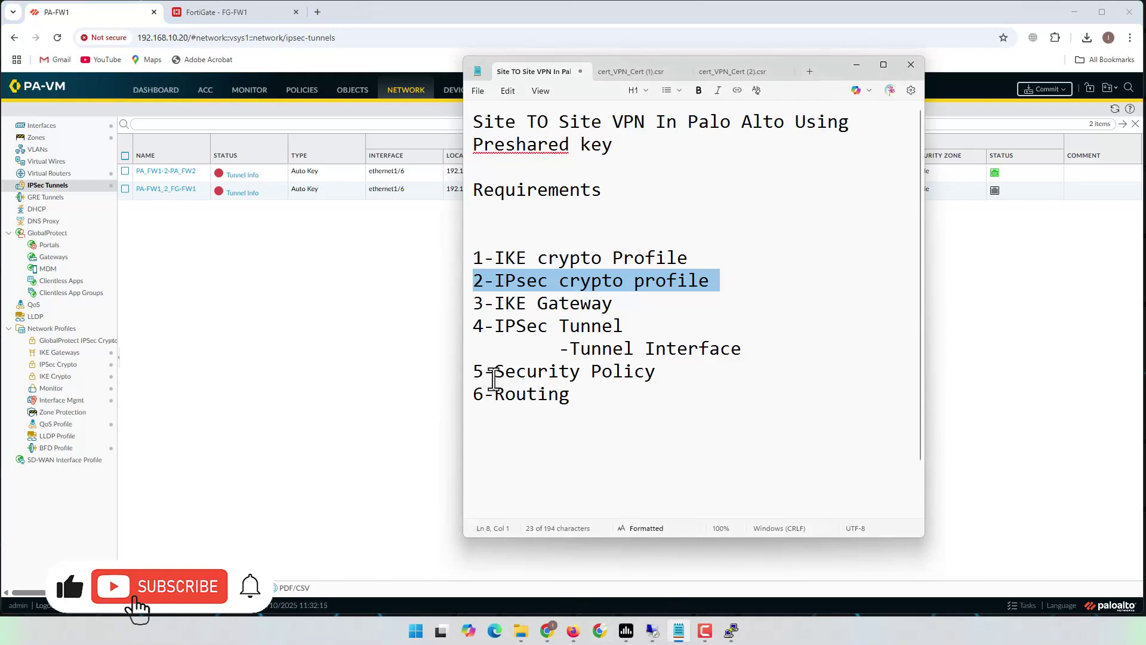
triple_click(470, 383)
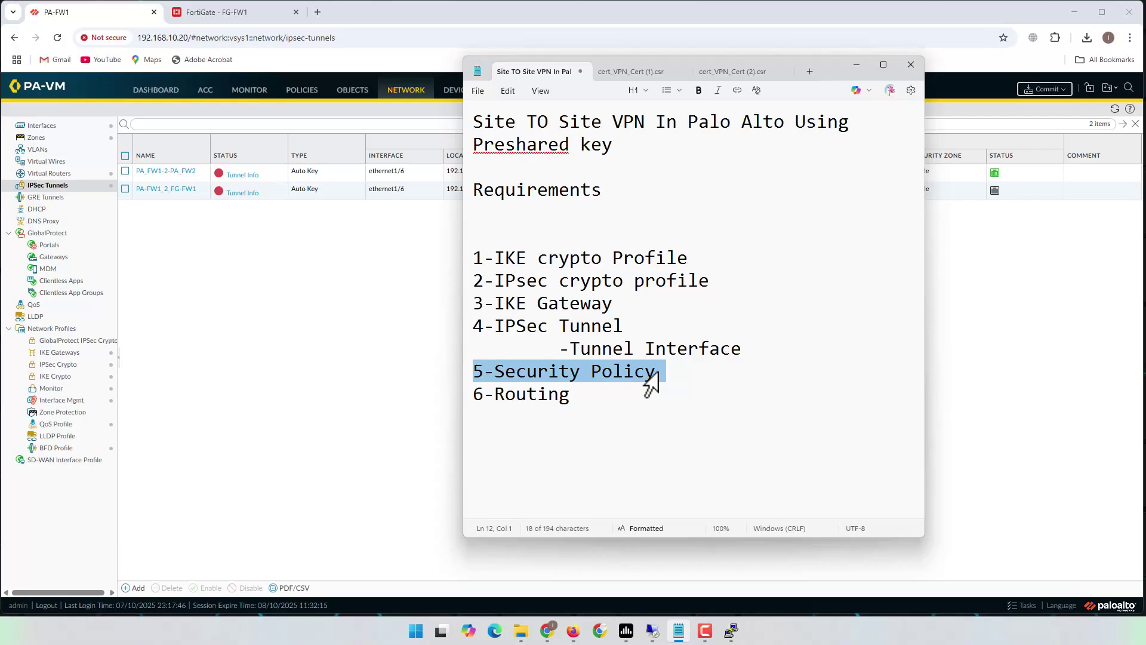
left_click(529, 371)
triple_click(464, 376)
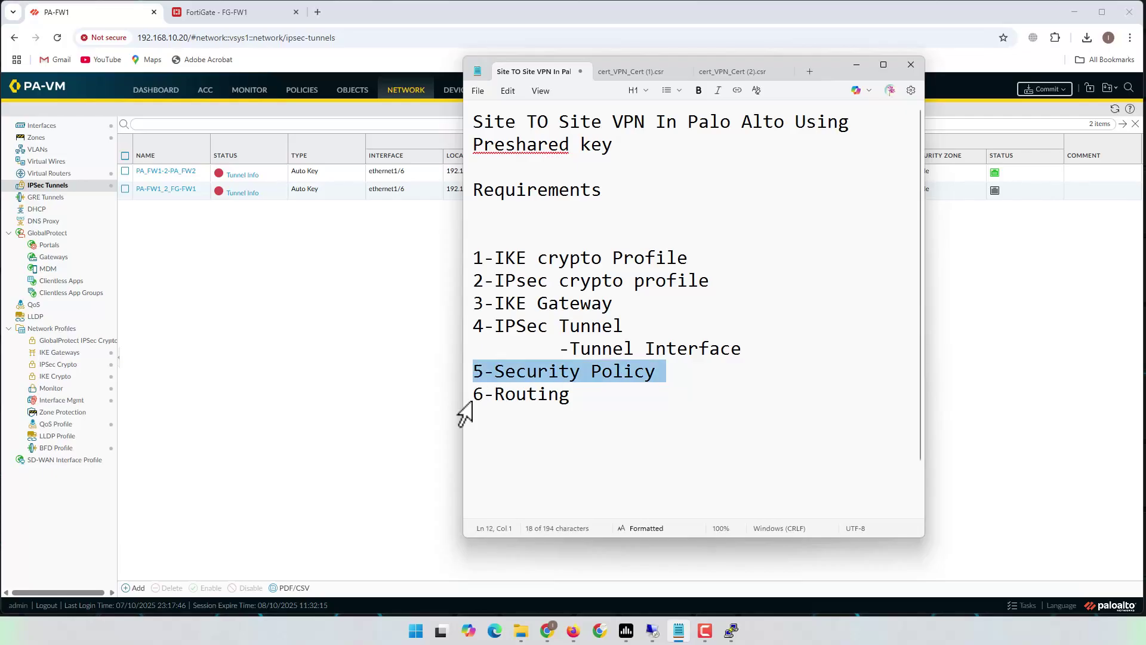
triple_click(470, 395)
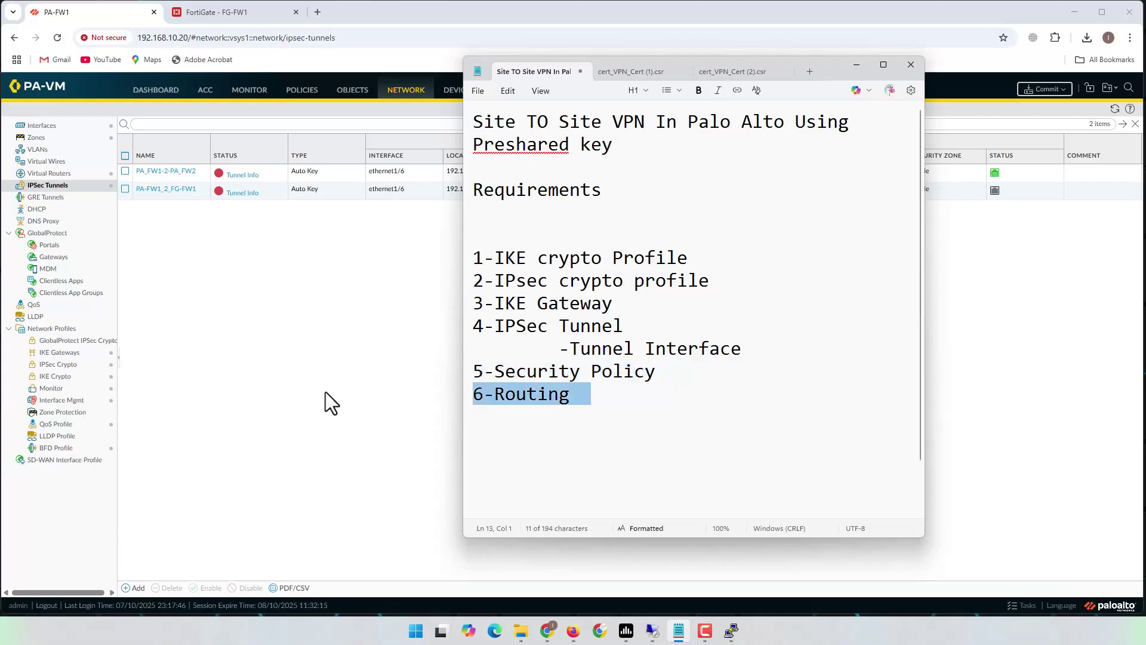
left_click(324, 391)
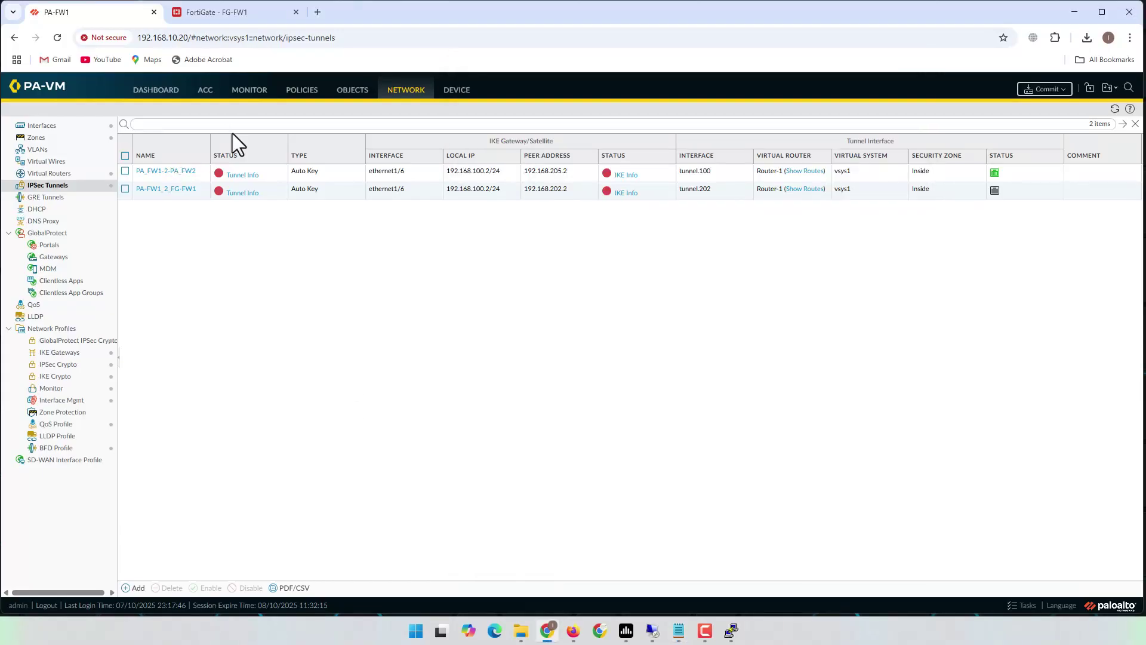
left_click(408, 95)
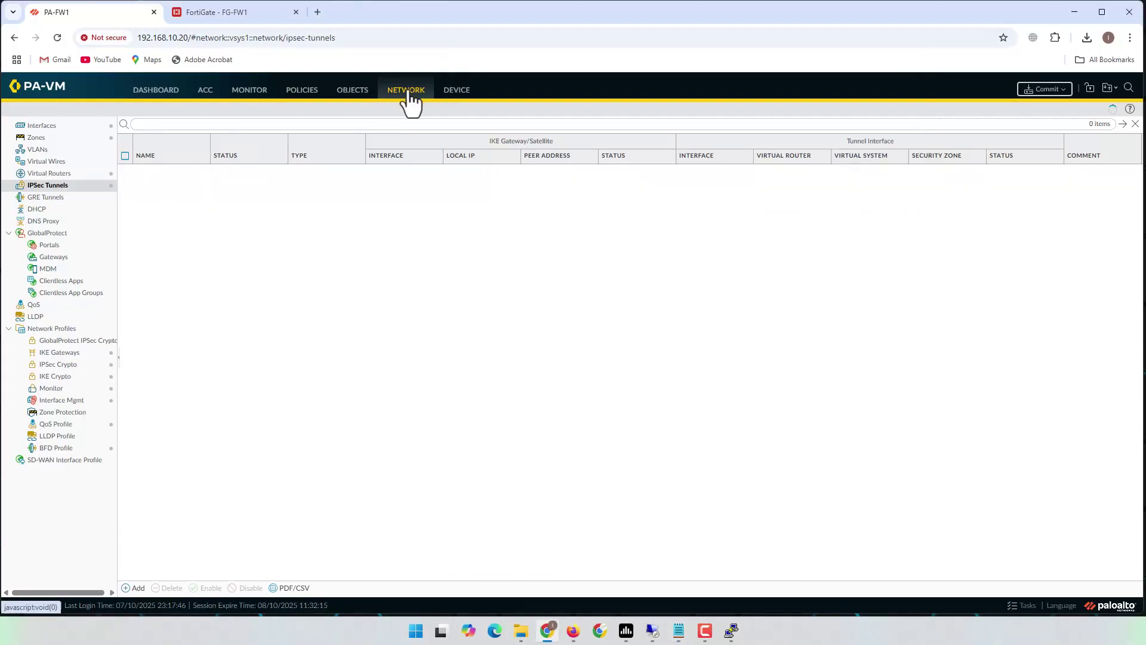
- On Router-1, begin a static route named FG_Site with destination 10.50.0.0/24
left_click(59, 174)
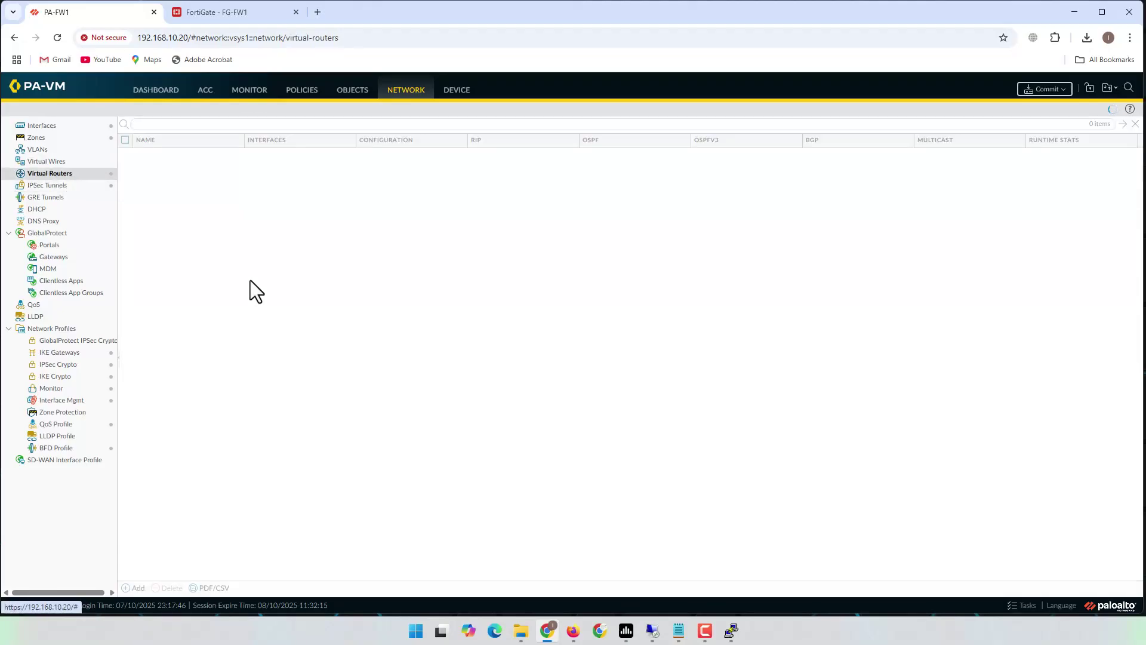
left_click(145, 175)
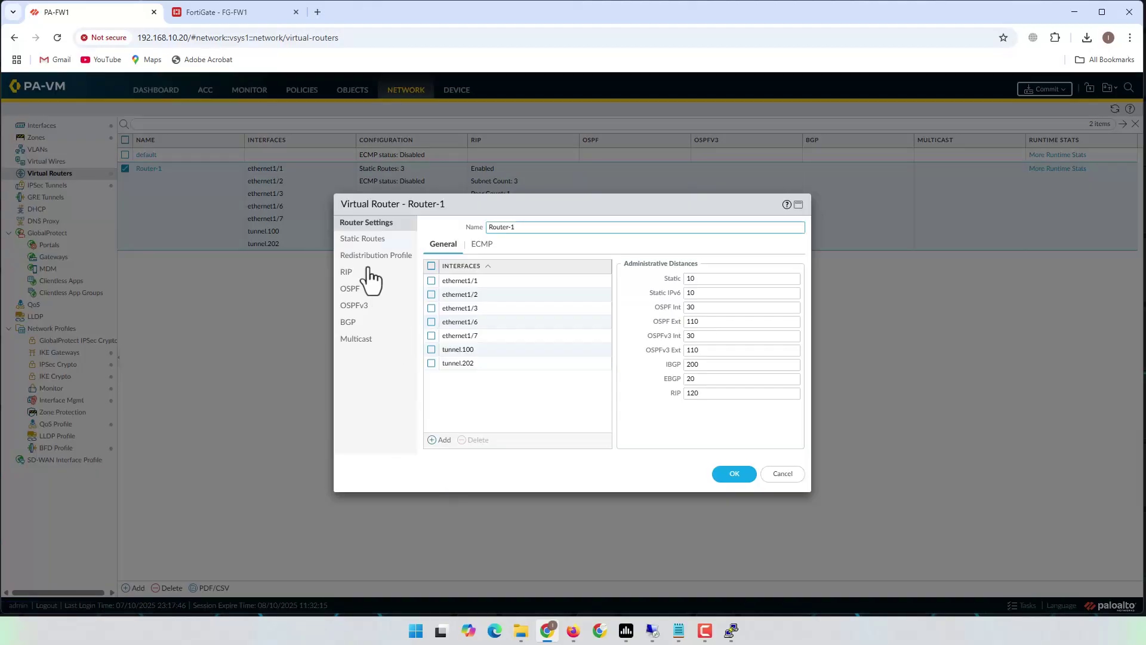
left_click(365, 239)
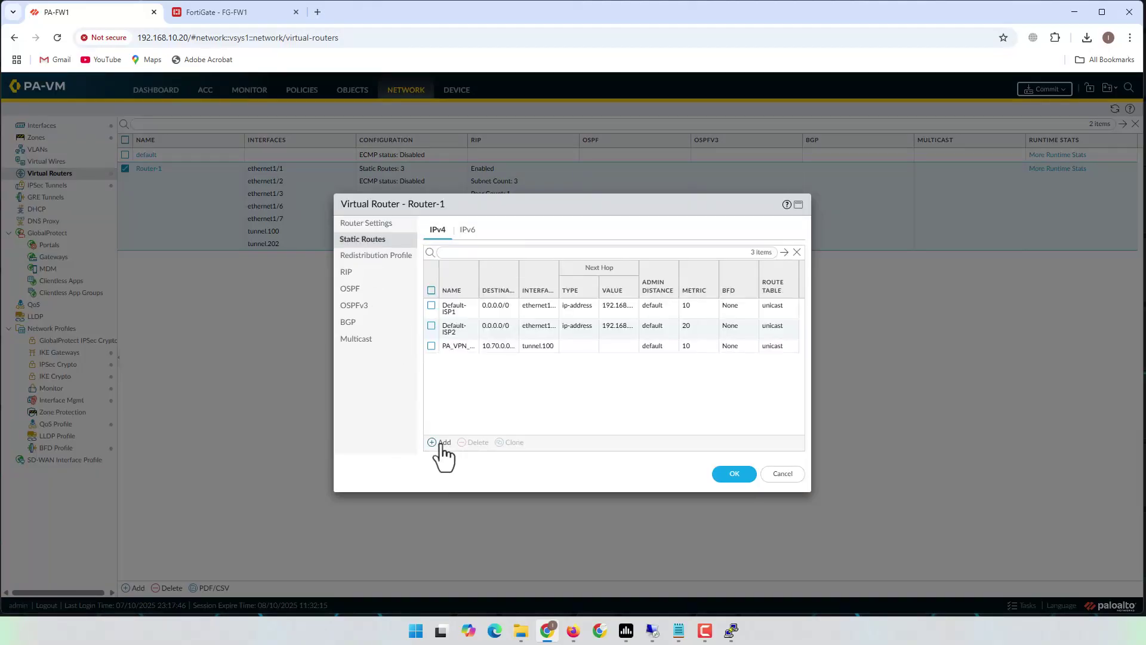
left_click(440, 443)
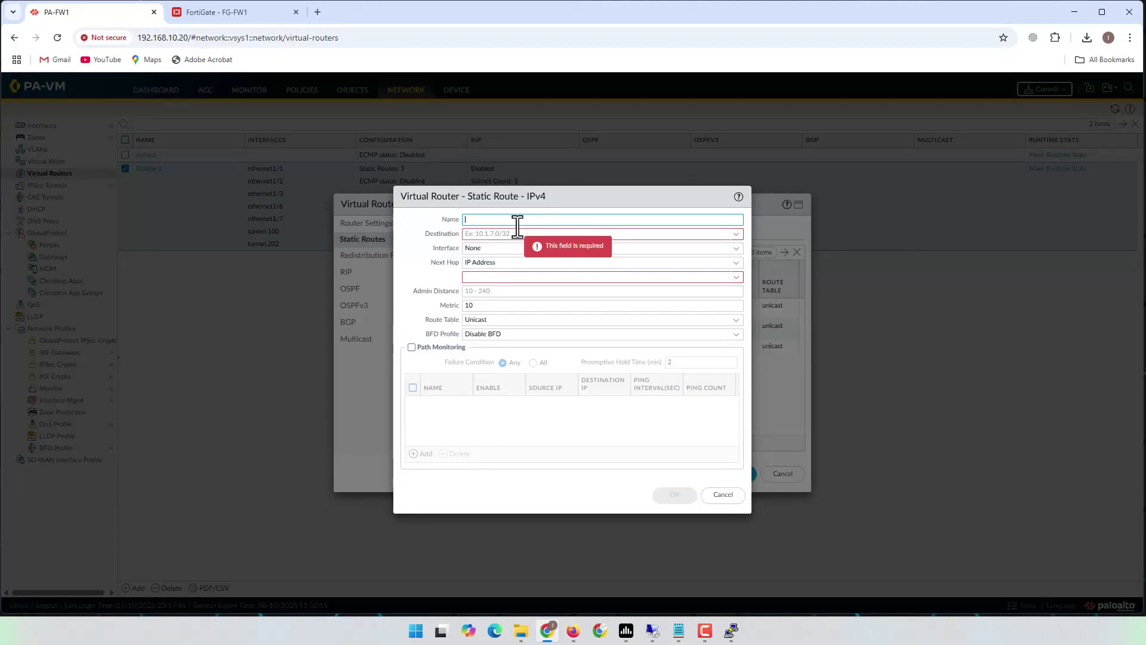
type("FG_Site")
left_click(518, 234)
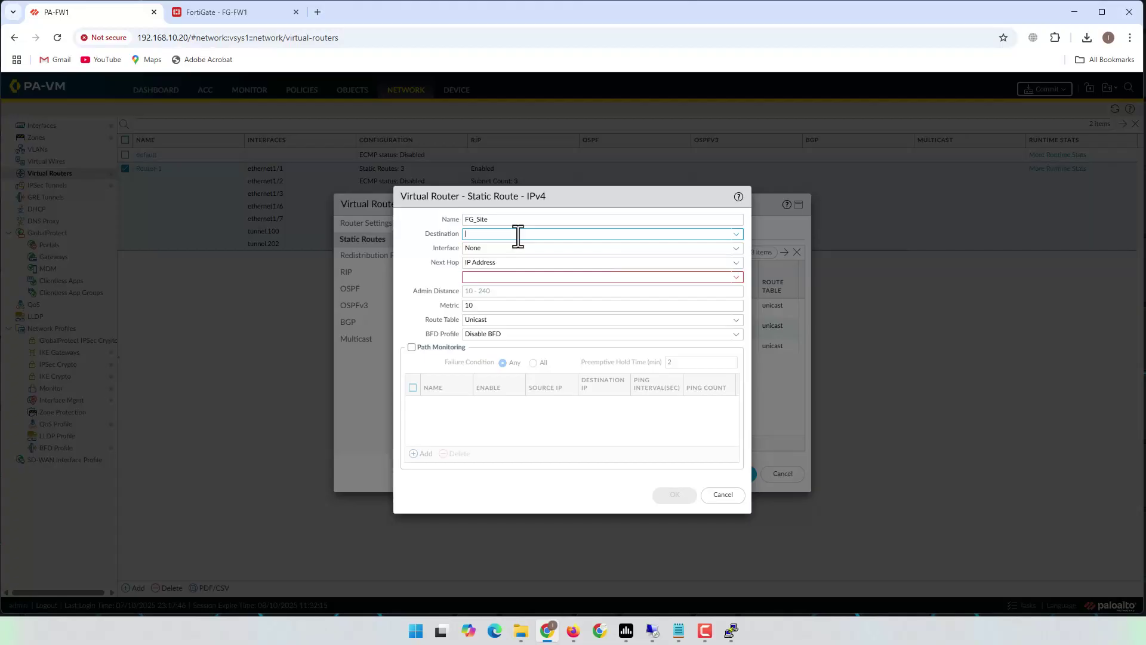
type("10.50.0.0/24")
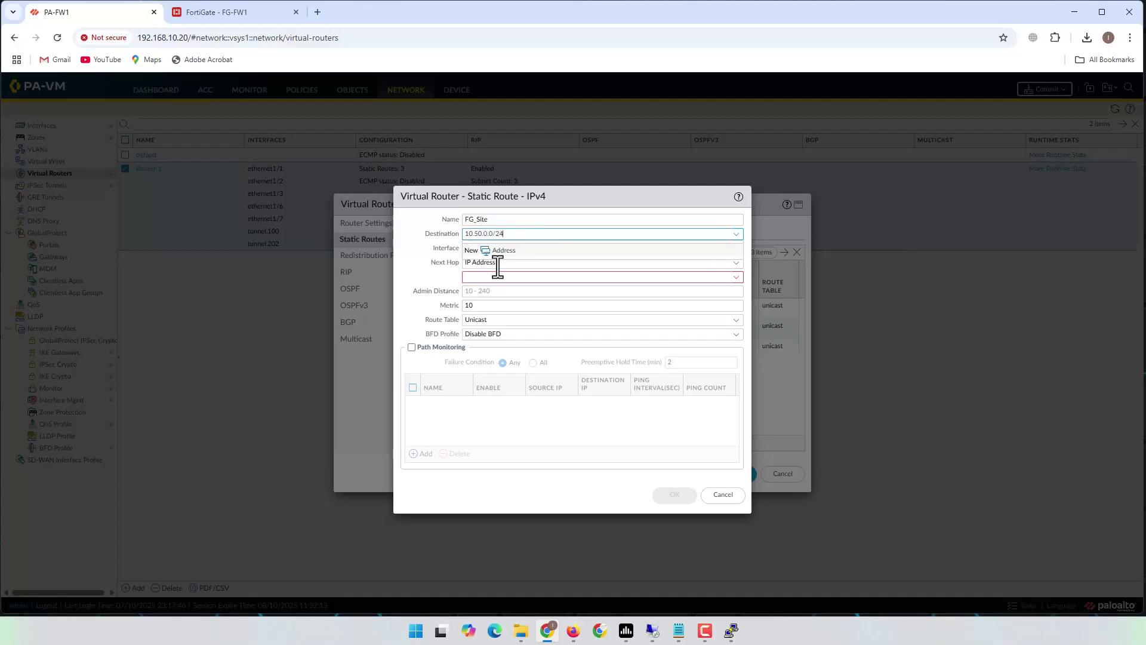
key("Tab")
key("Tab")
- Send the route out tunnel.202 with next hop None, then save the route and Router-1
left_click(737, 249)
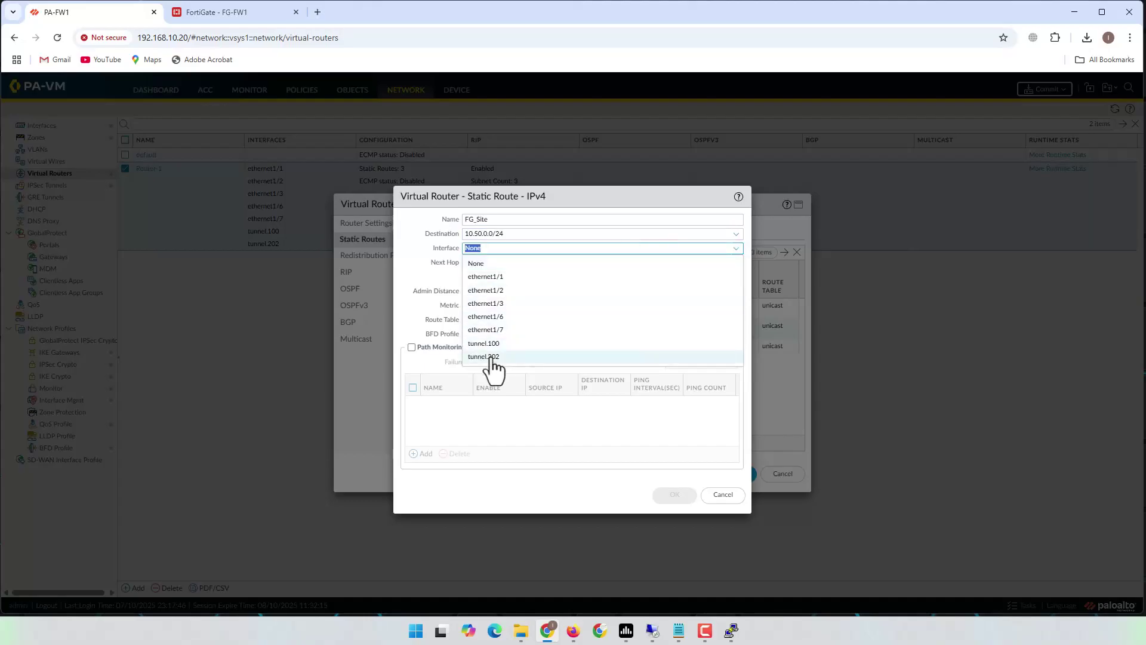
left_click(493, 357)
left_click(509, 248)
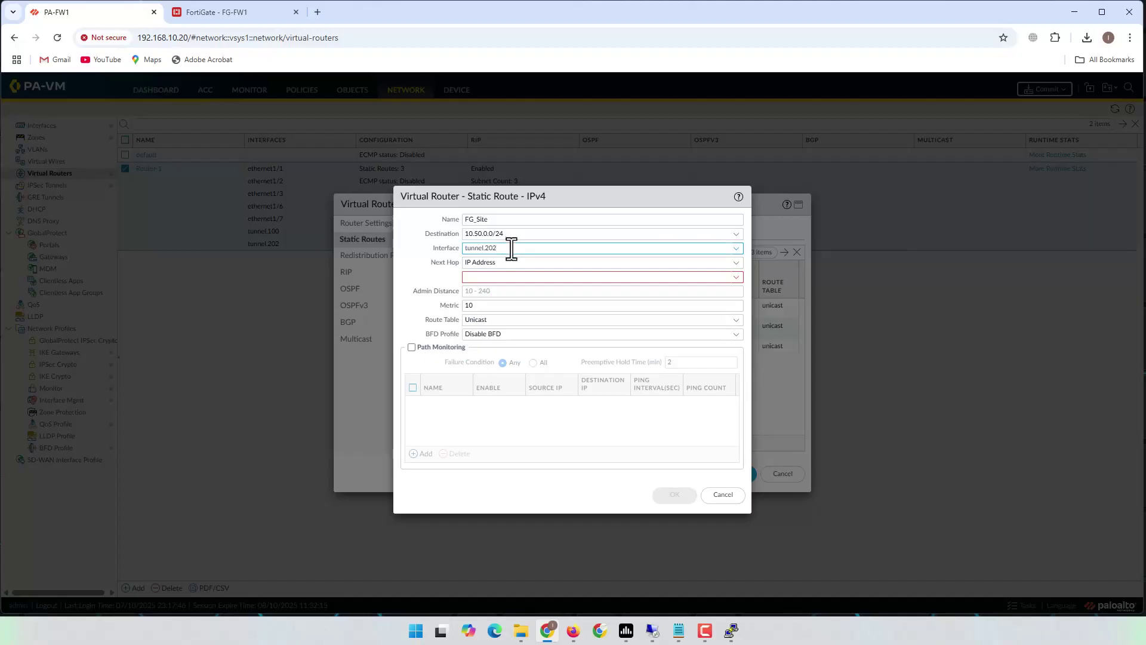
left_click(739, 263)
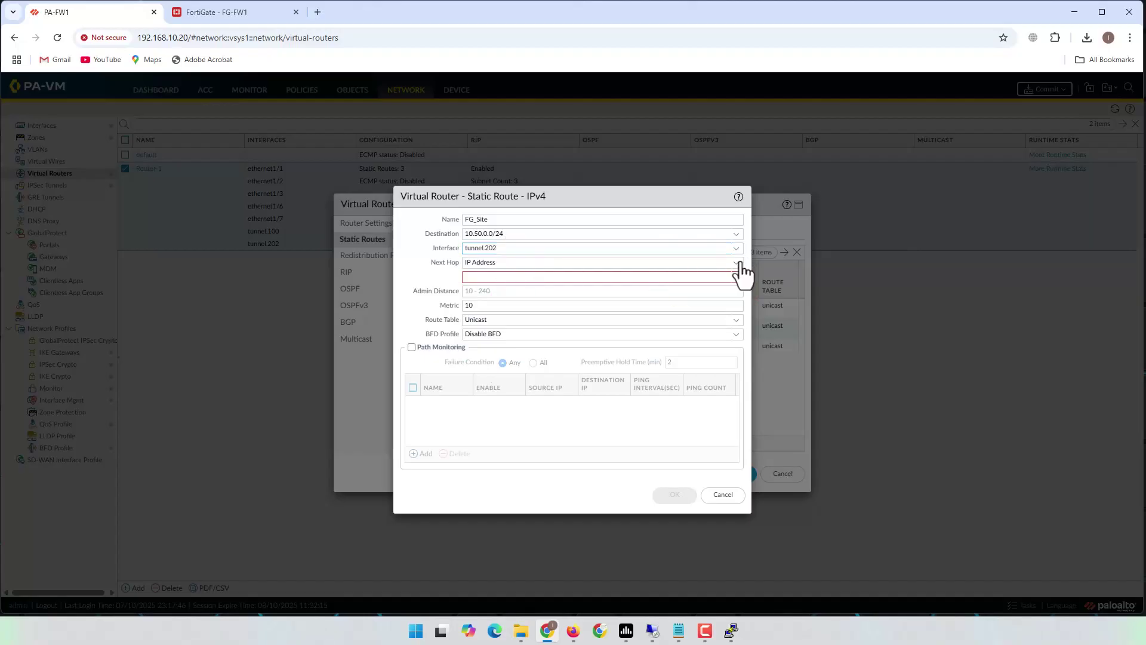
left_click(740, 263)
left_click(487, 332)
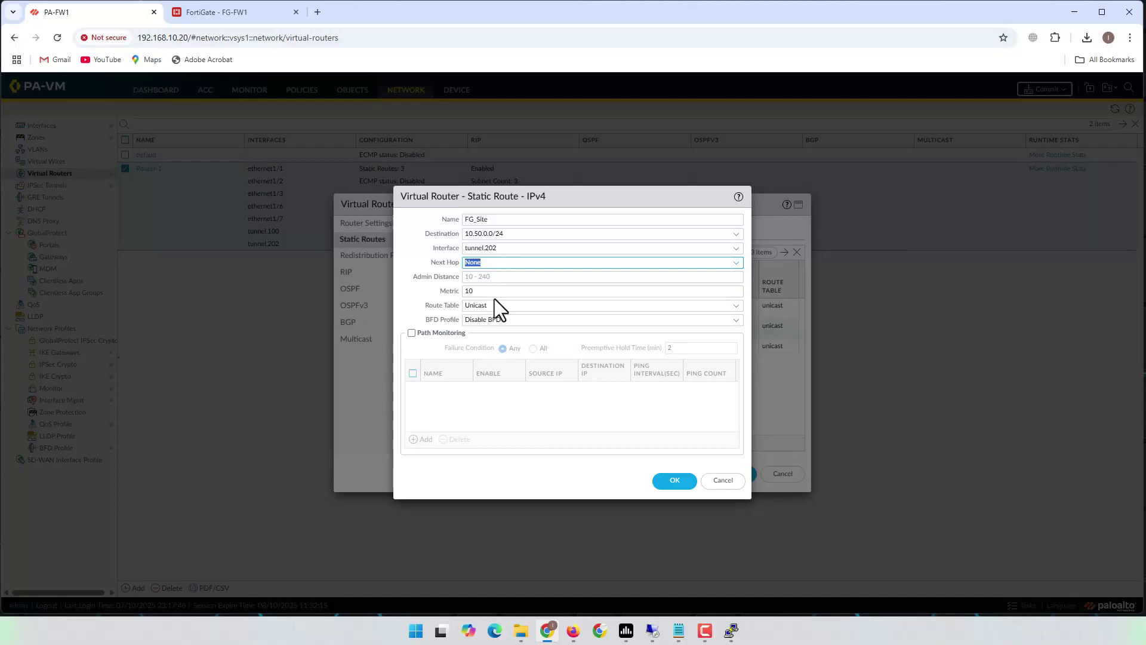
left_click(676, 483)
left_click(731, 475)
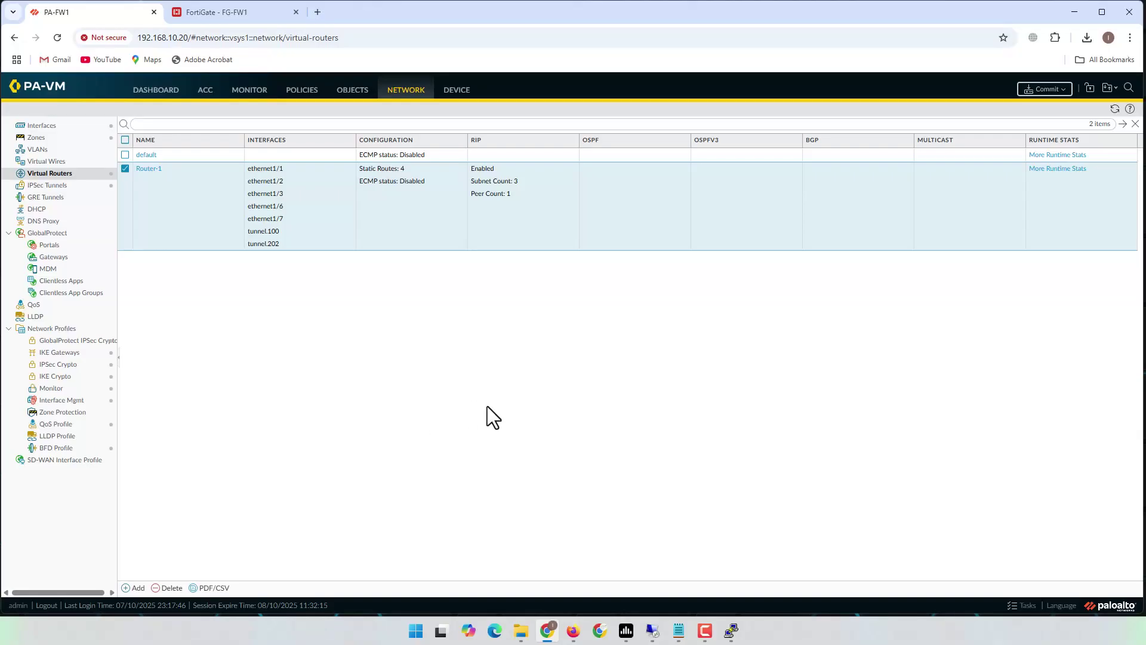
- Commit the PA-VM configuration, then go to FortiGate and extend its session
left_click(1043, 90)
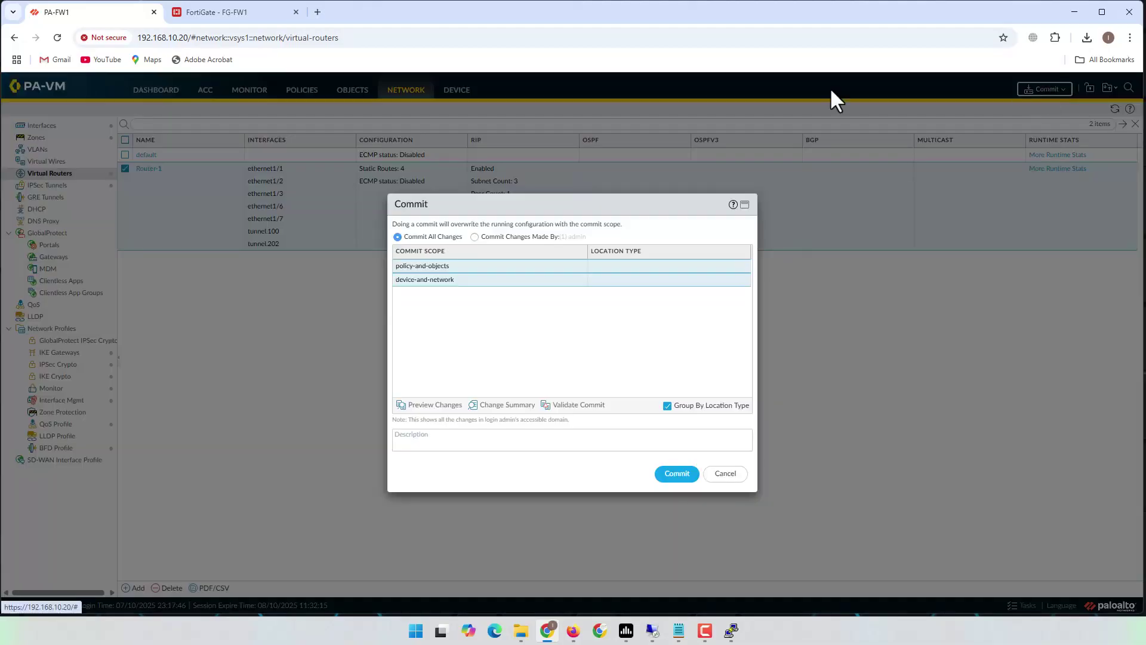
left_click(679, 476)
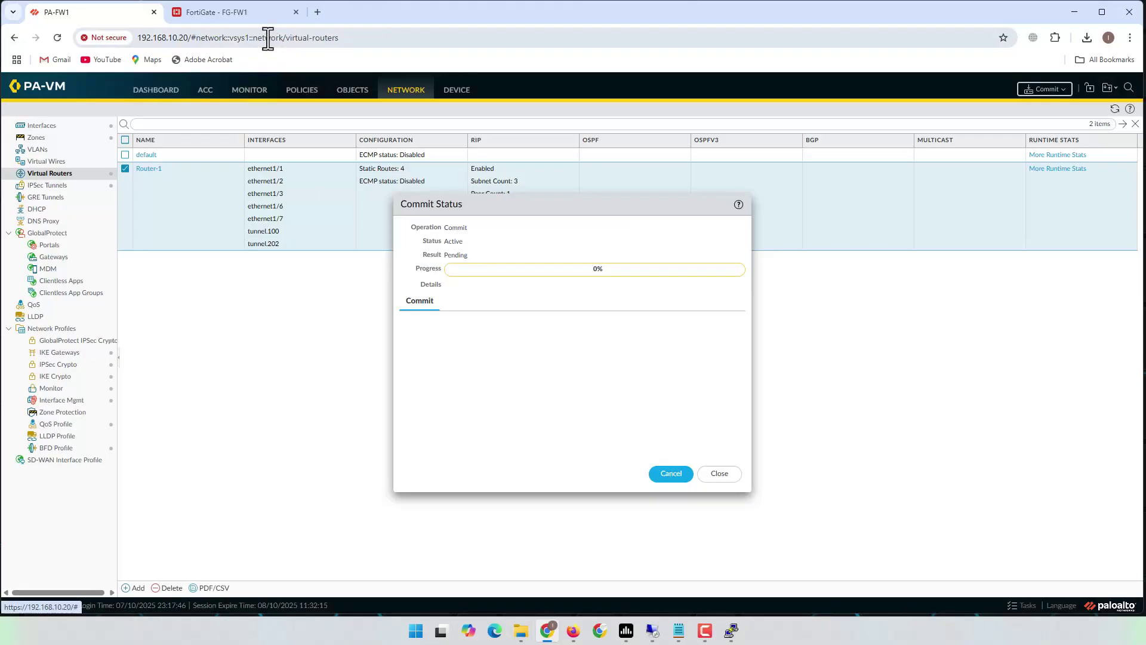
left_click(239, 13)
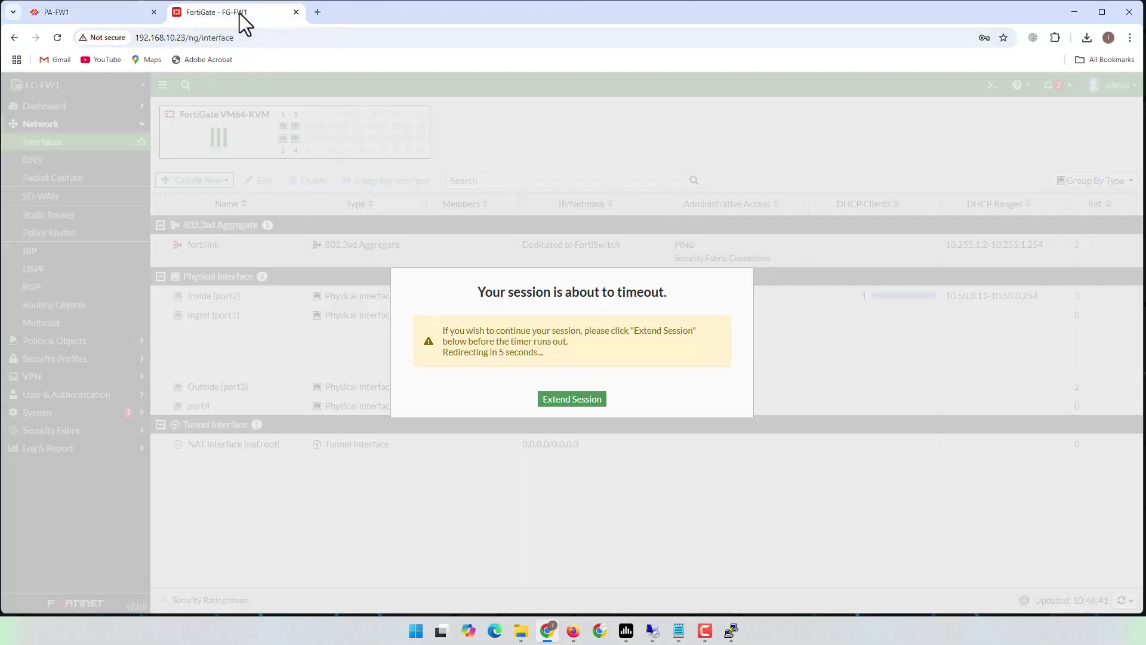
left_click(583, 399)
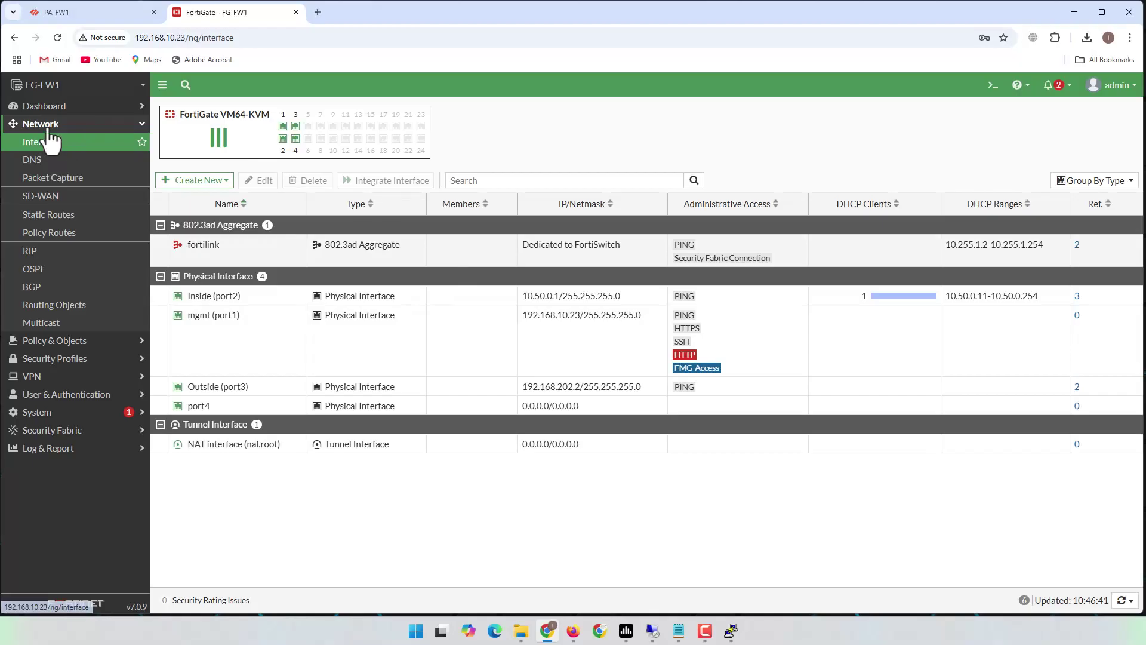
- In the IPsec Wizard, name the VPN FG-FW1_2_PA-FW1 with a Cisco remote device and continue
left_click(36, 377)
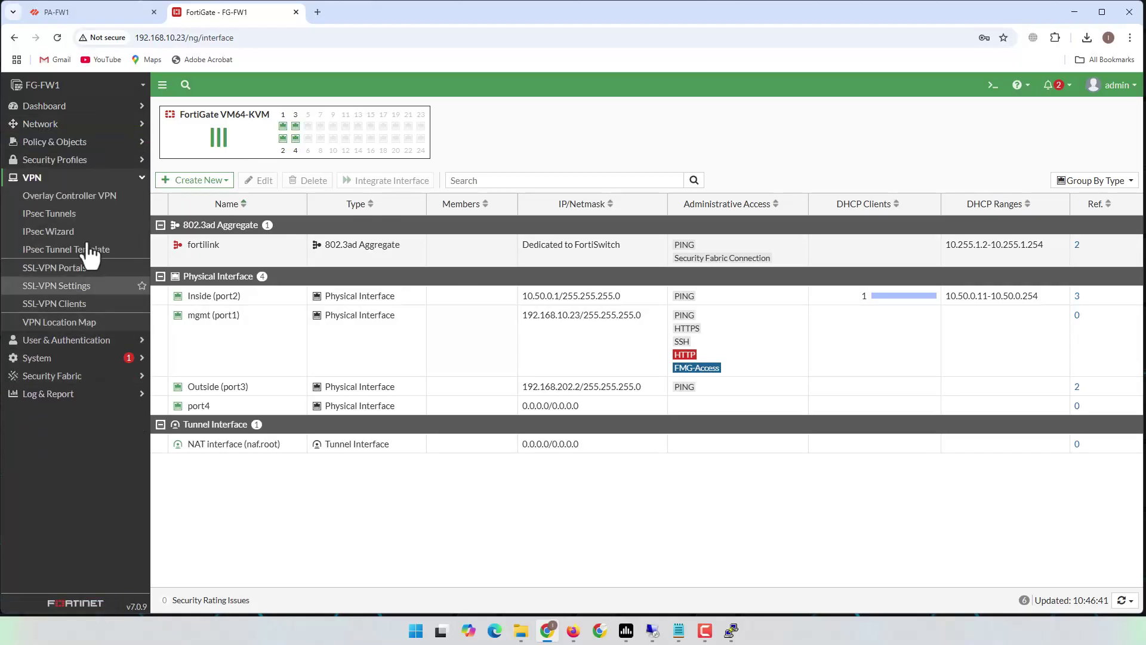
left_click(57, 237)
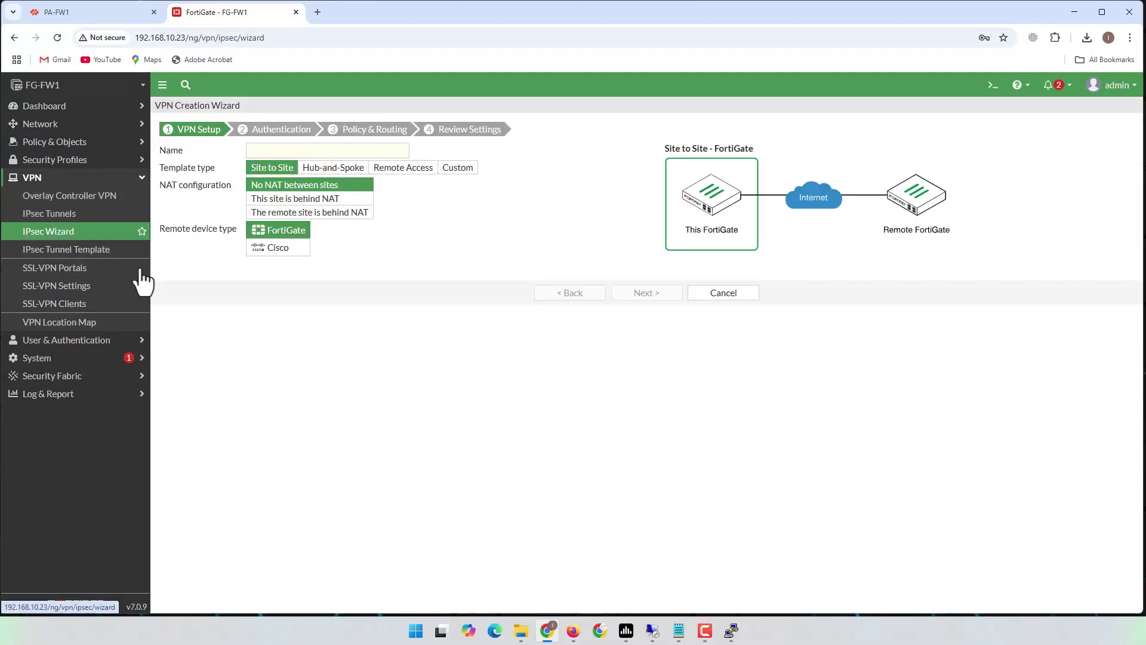
left_click(313, 150)
type("FG")
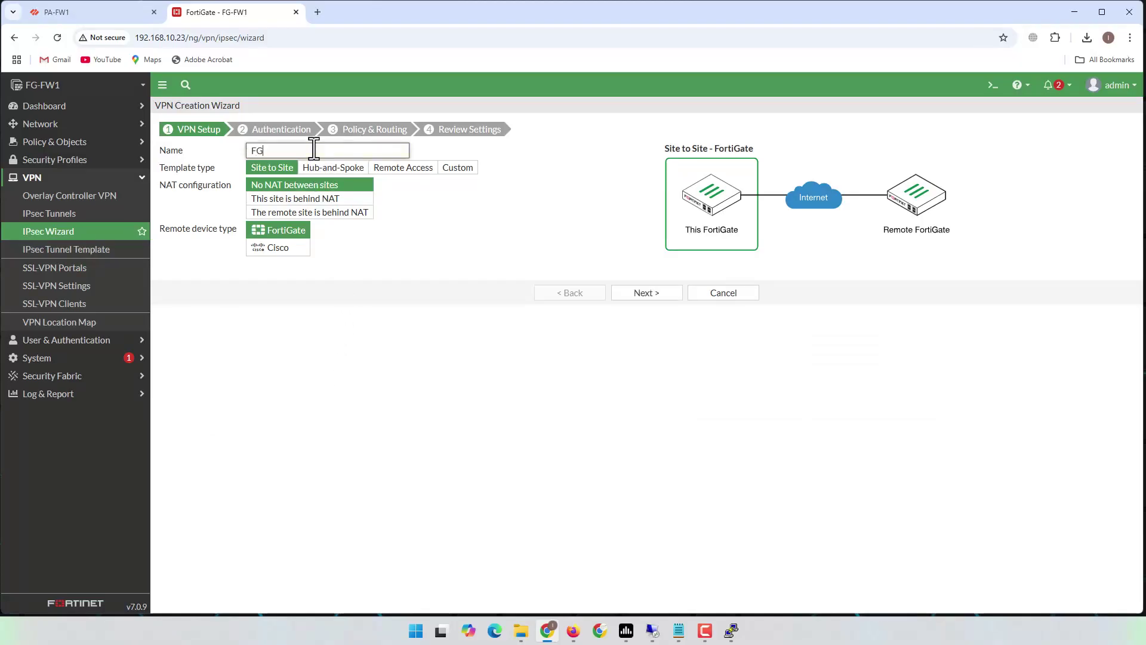
type("-FW1_2_PA-FW1")
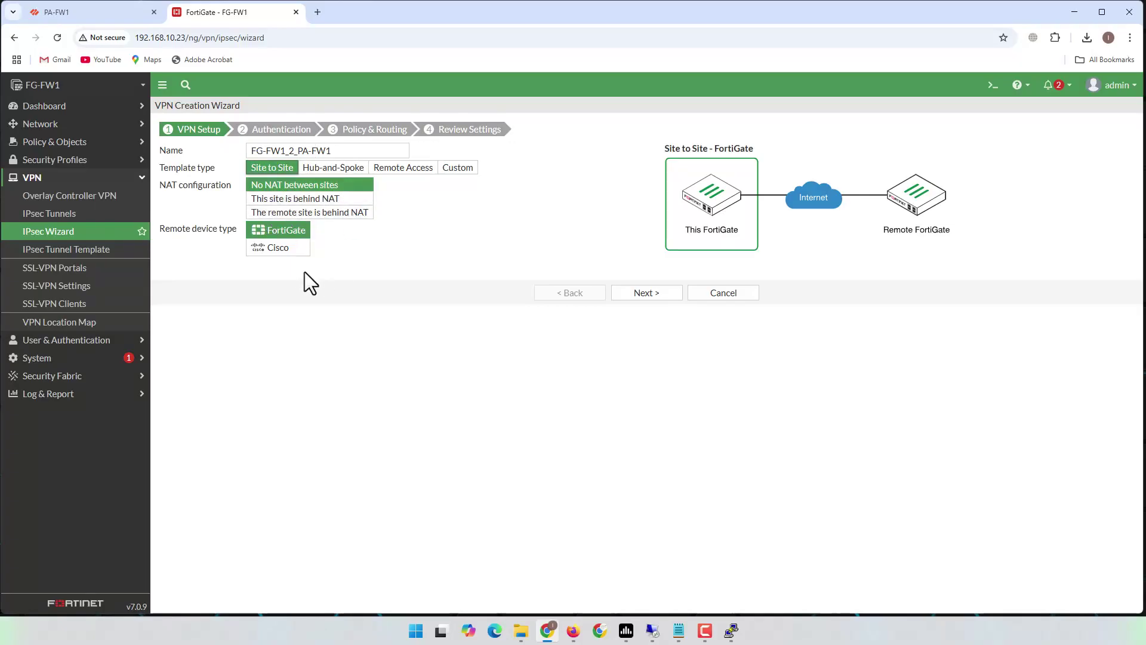
left_click(276, 248)
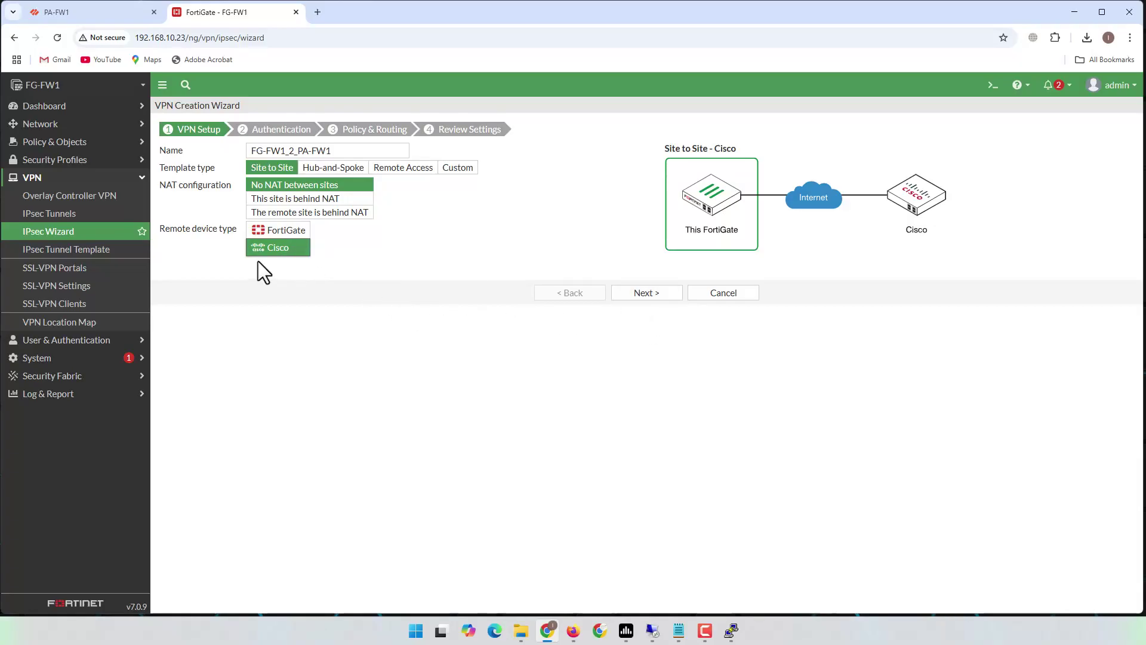
left_click(650, 294)
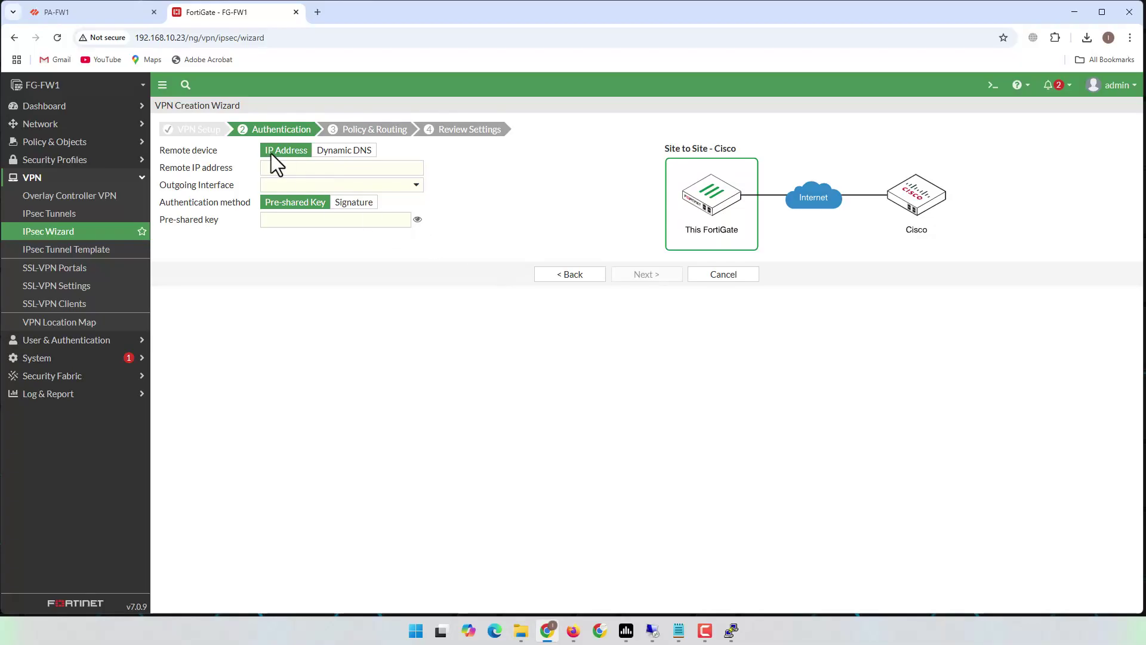
- Set remote peer IP 192.168.100.2 and enter the pre-shared key
left_click(412, 169)
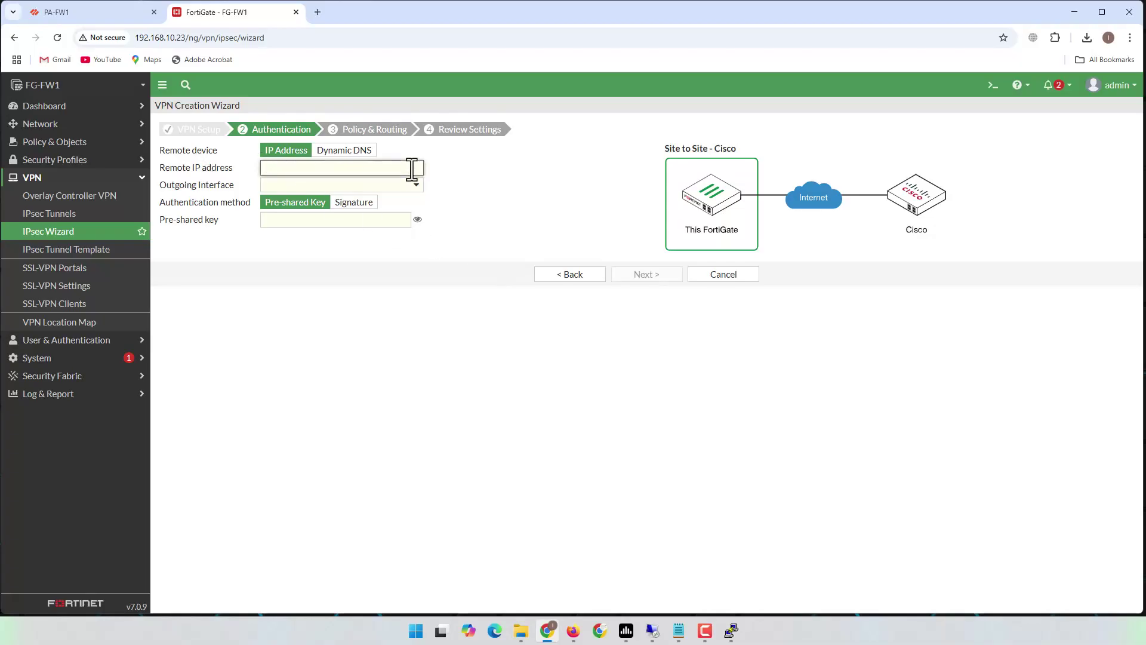
type("192.168")
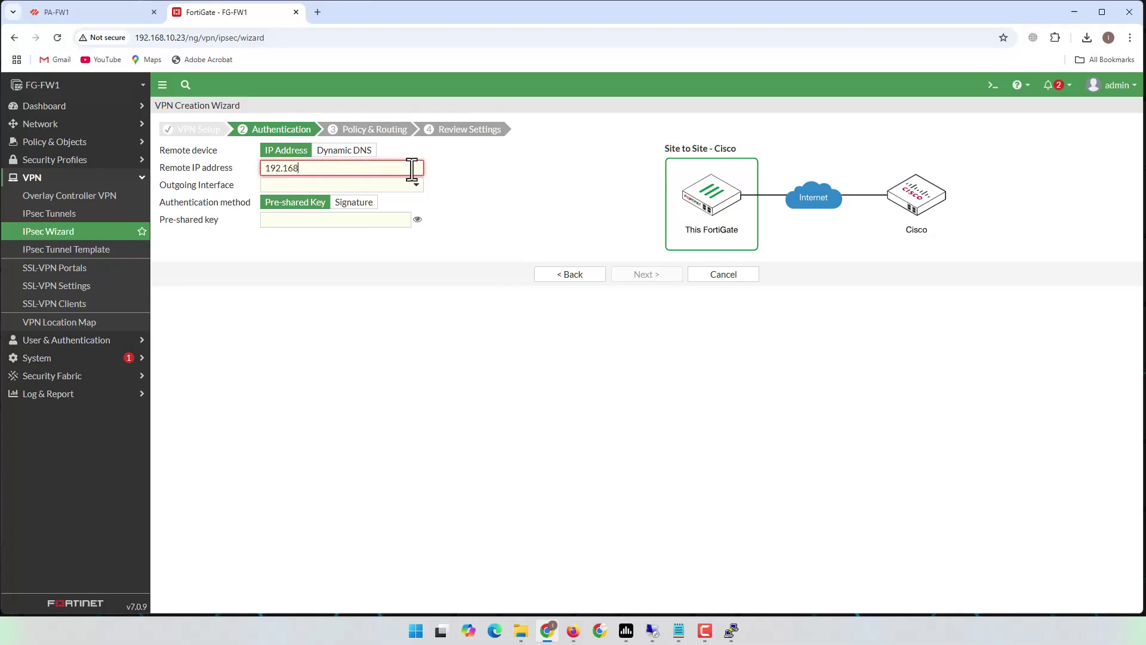
type(".1000")
type(".2")
left_click(506, 179)
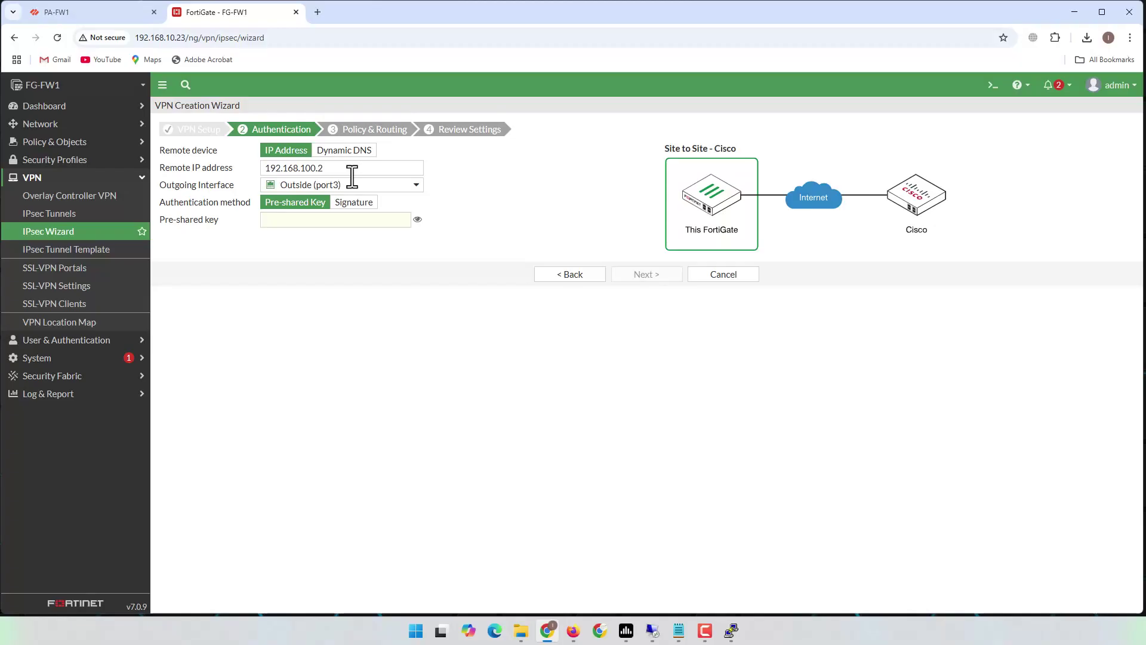
mouse_move(331, 187)
left_click(311, 221)
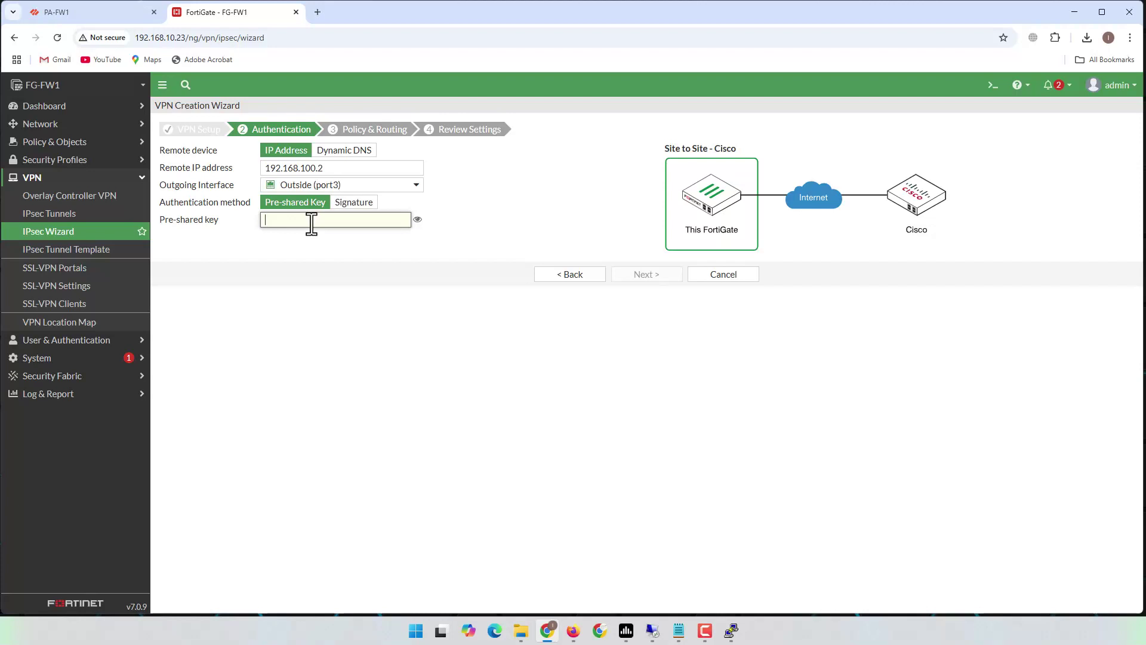
type("********")
left_click(656, 274)
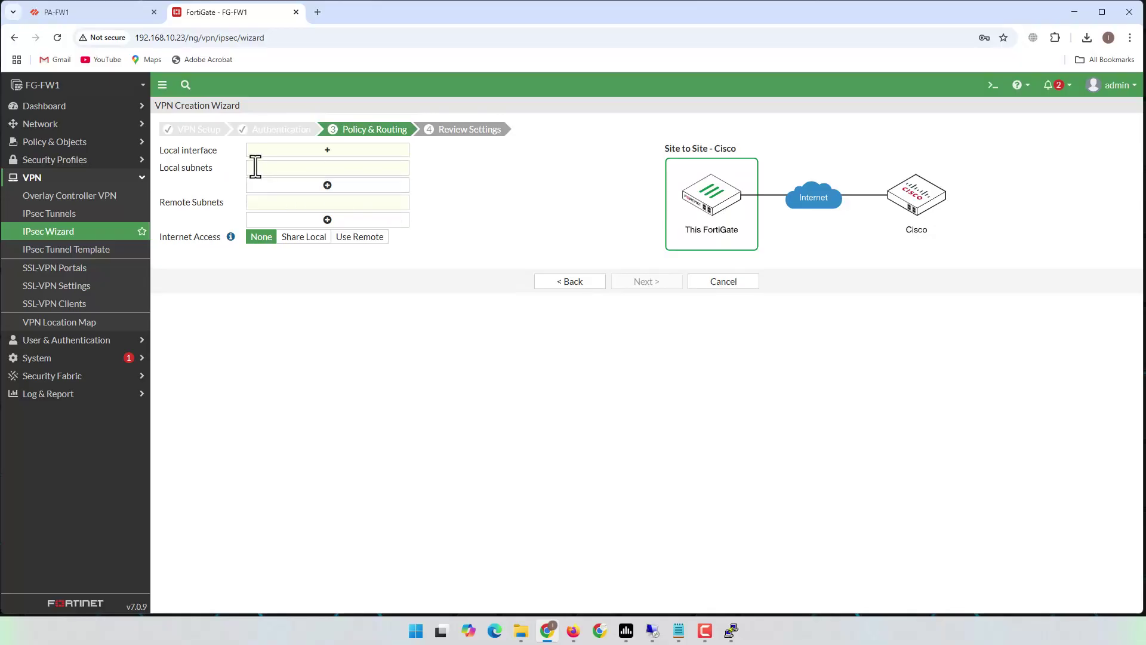
- Use Inside (port2) as local interface with remote subnet 10.10.0.0/24, and advance to review
left_click(328, 150)
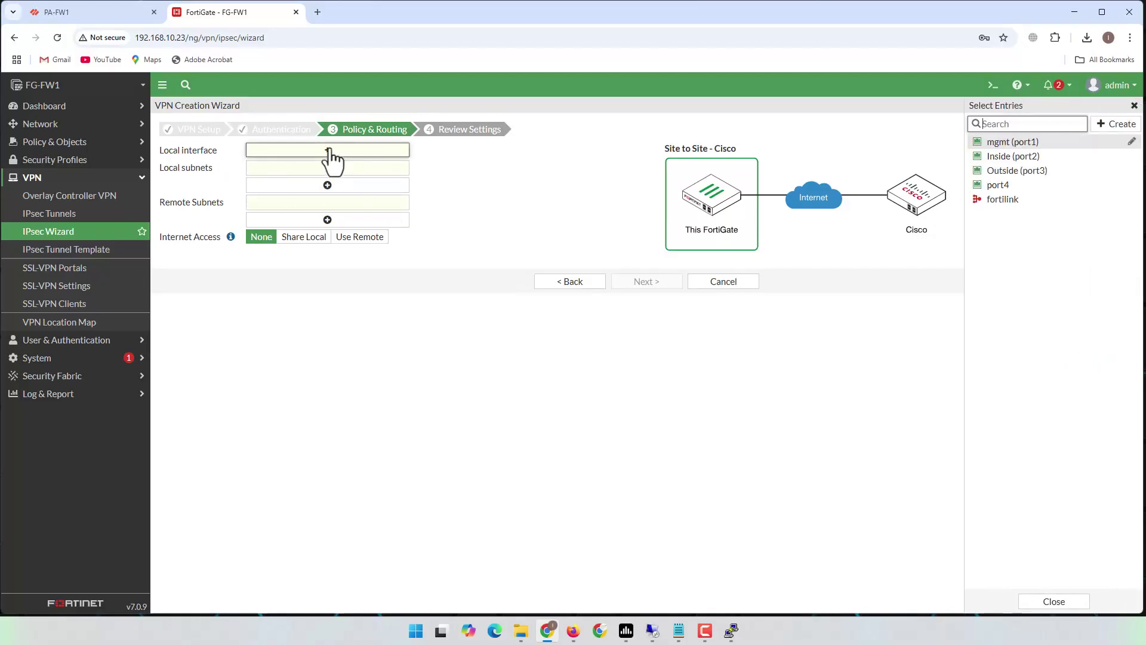
left_click(998, 157)
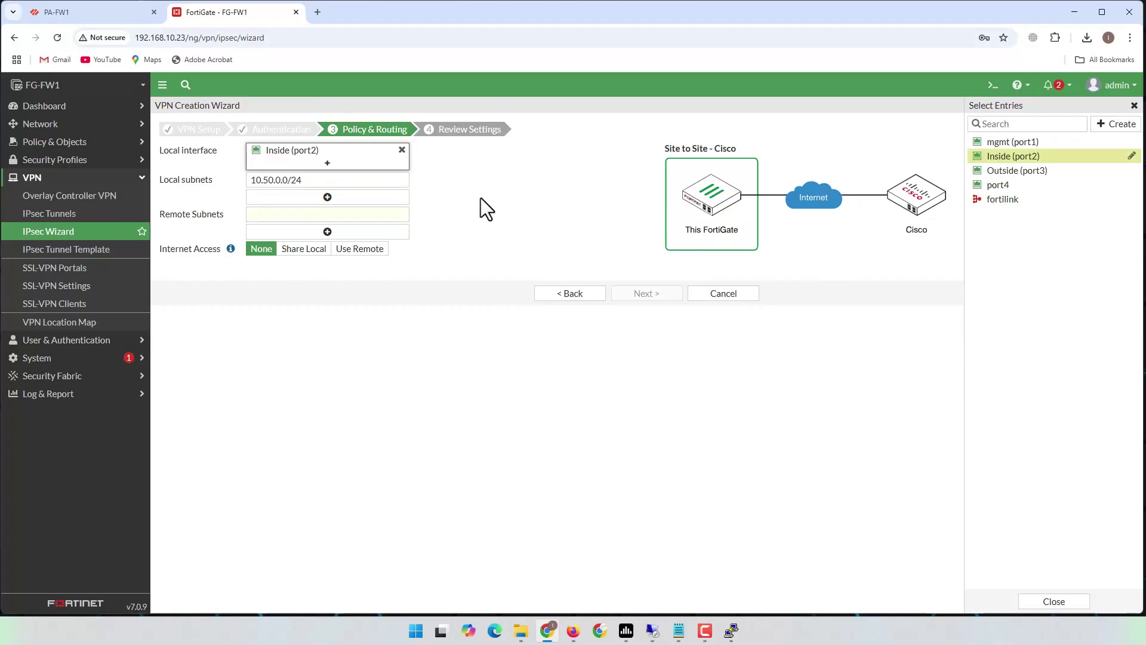
left_click(325, 207)
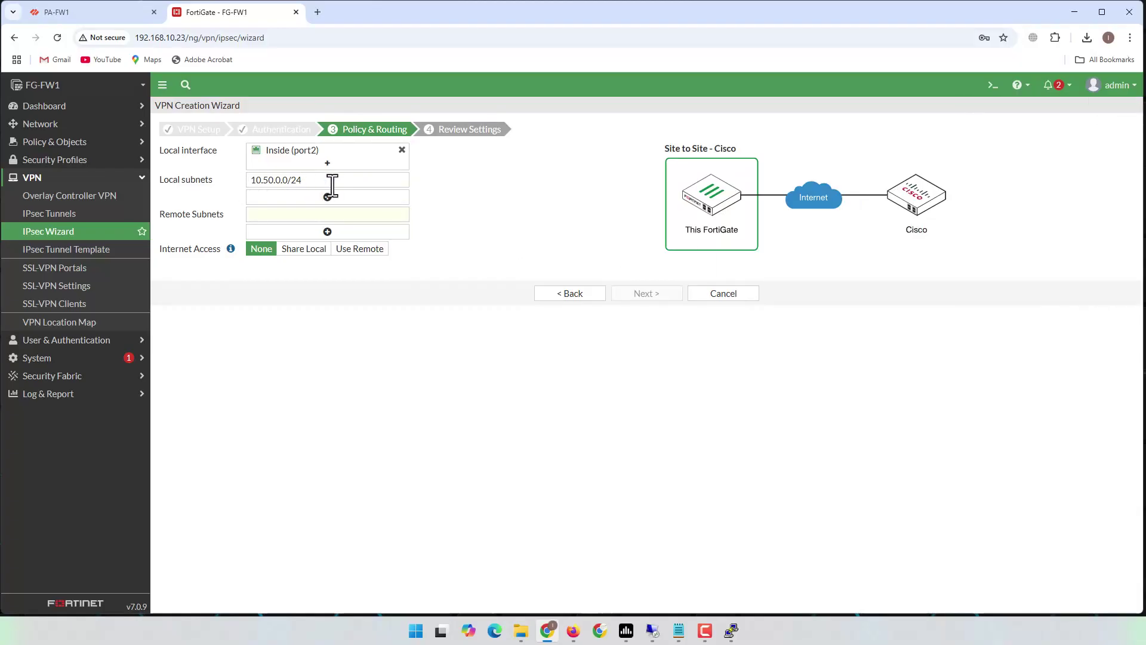
left_click(292, 216)
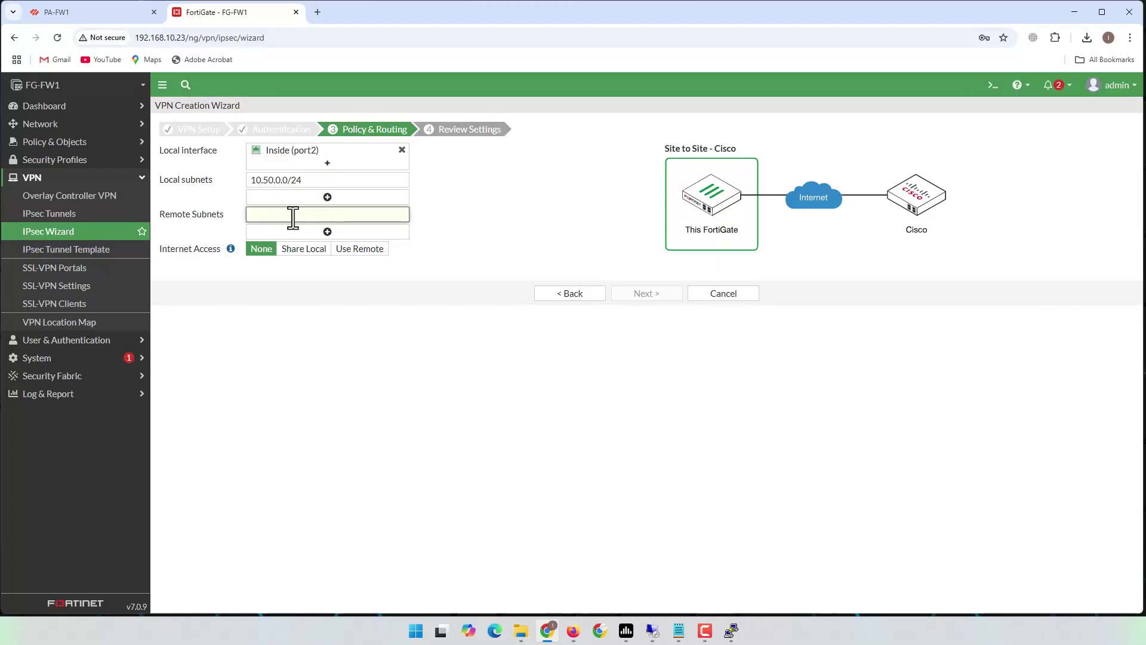
type("10.10.0.0/24")
left_click(506, 206)
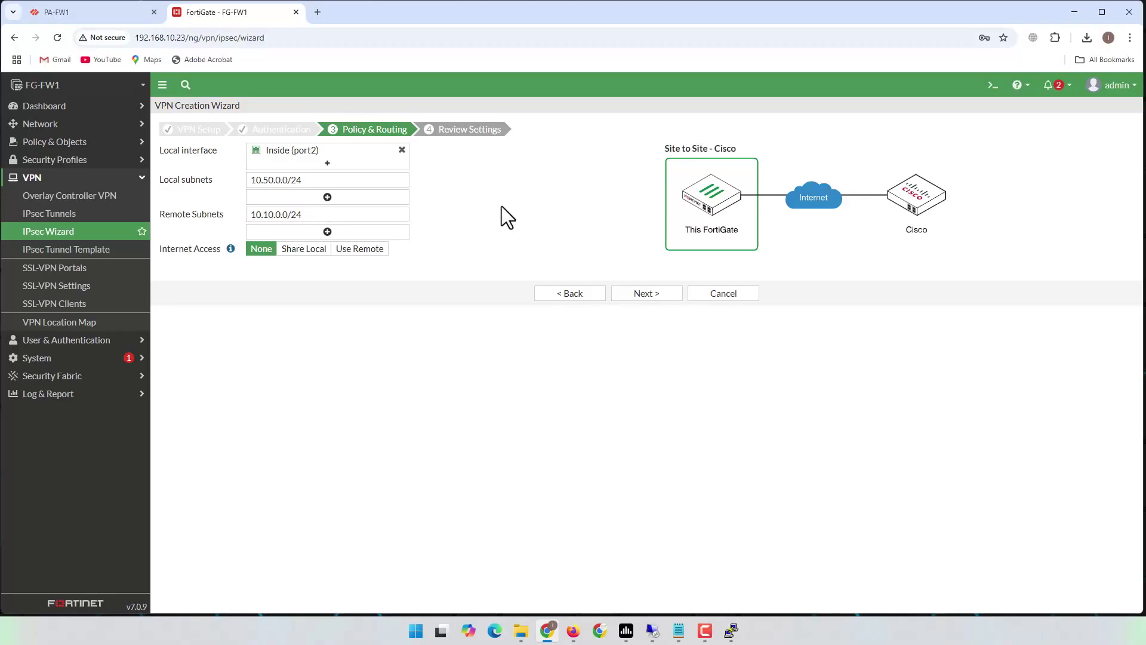
left_click(646, 293)
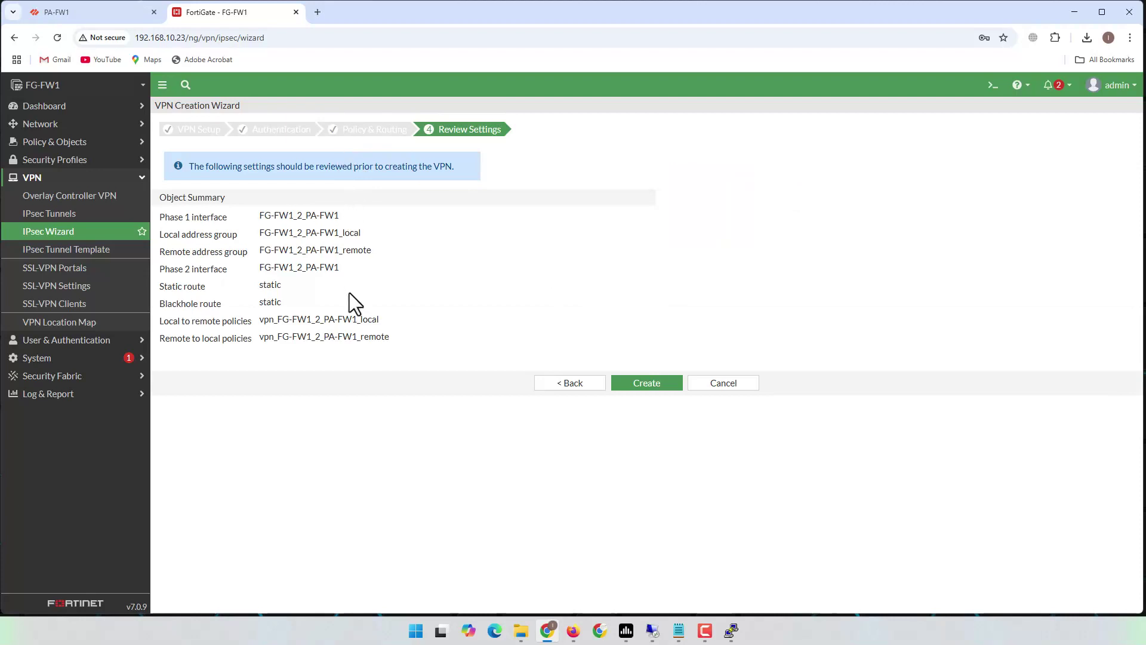
- Create the FG-FW1_2_PA-FW1 VPN and select it in the IPsec Tunnels list
left_click(644, 390)
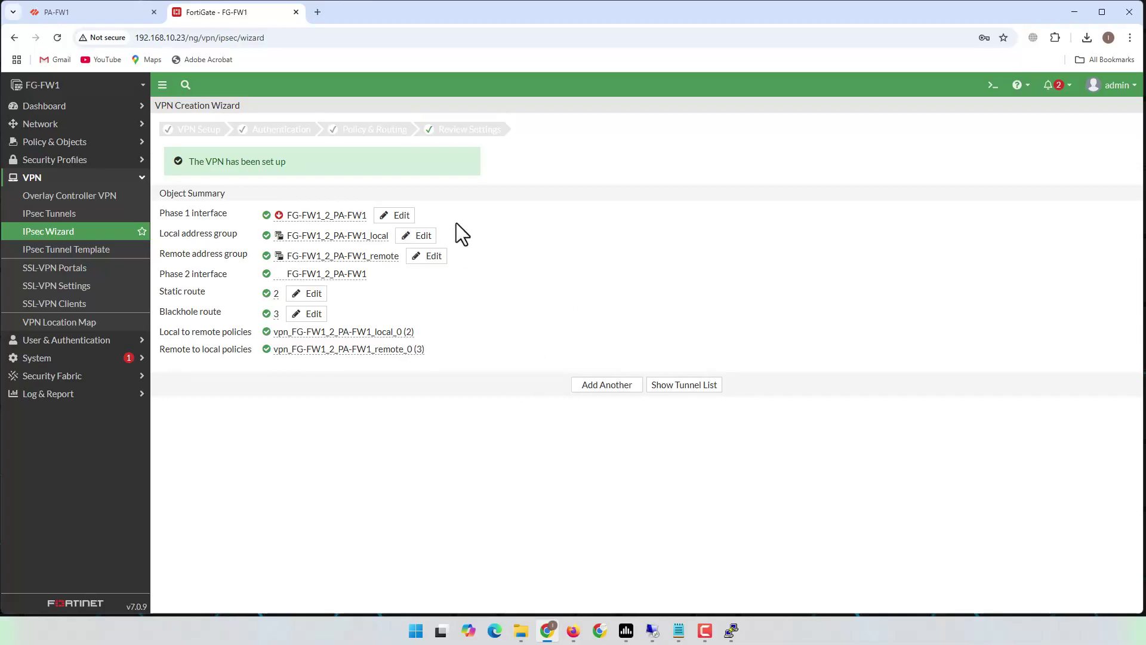
left_click(55, 216)
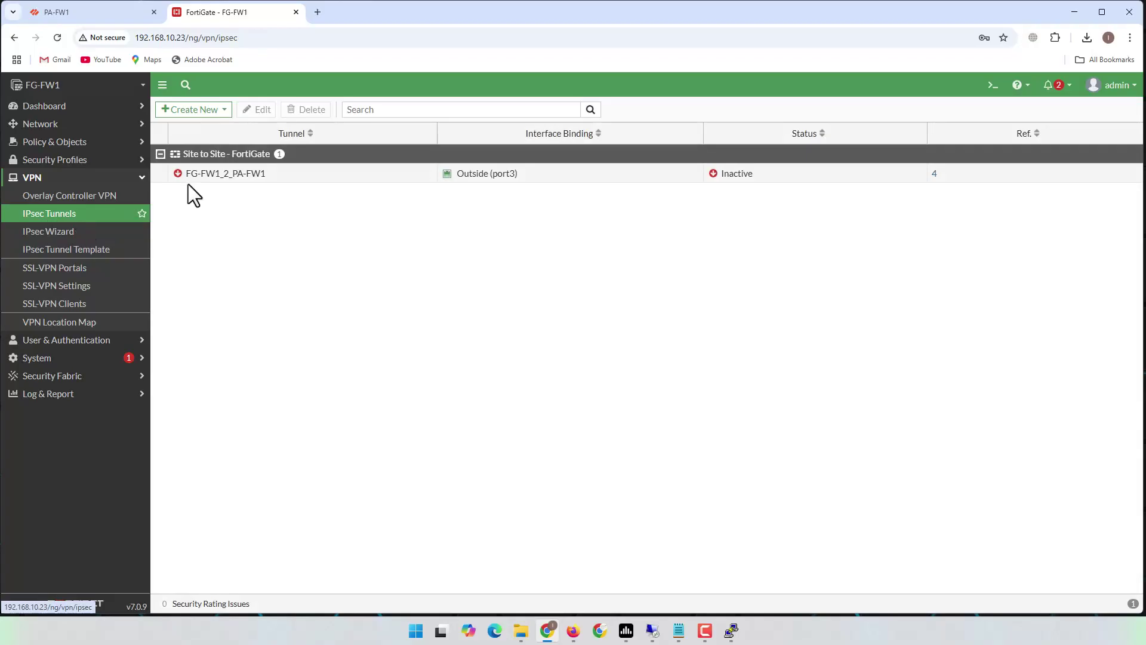
left_click(203, 180)
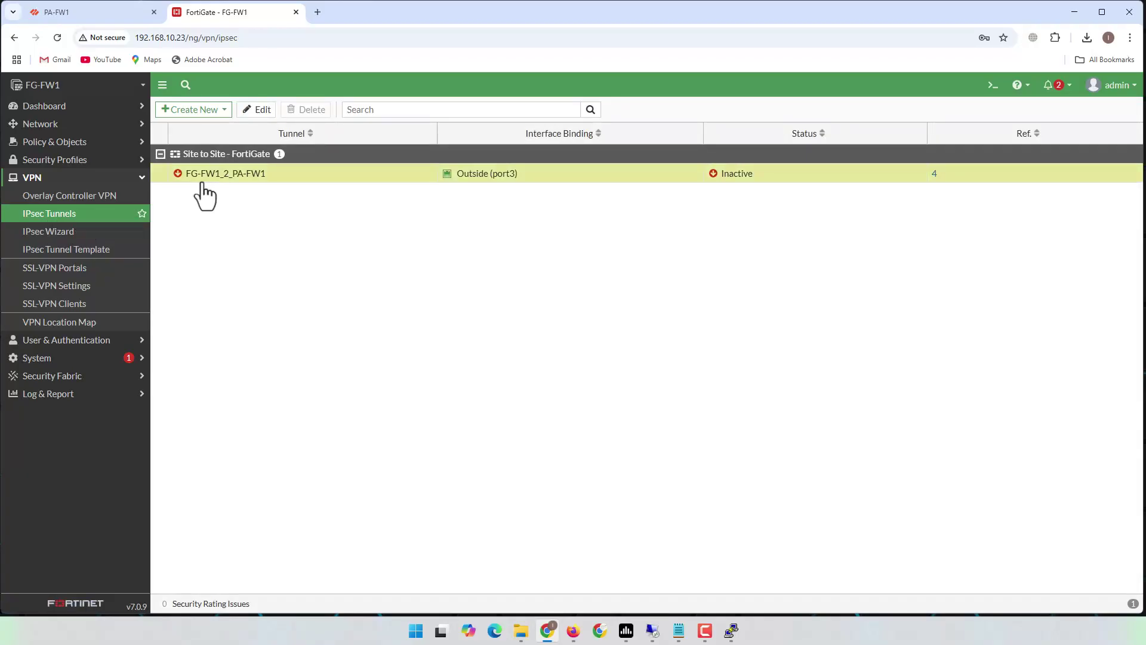
- Convert FG-FW1_2_PA-FW1 to a custom tunnel and set its IKE version to 2
left_click(258, 111)
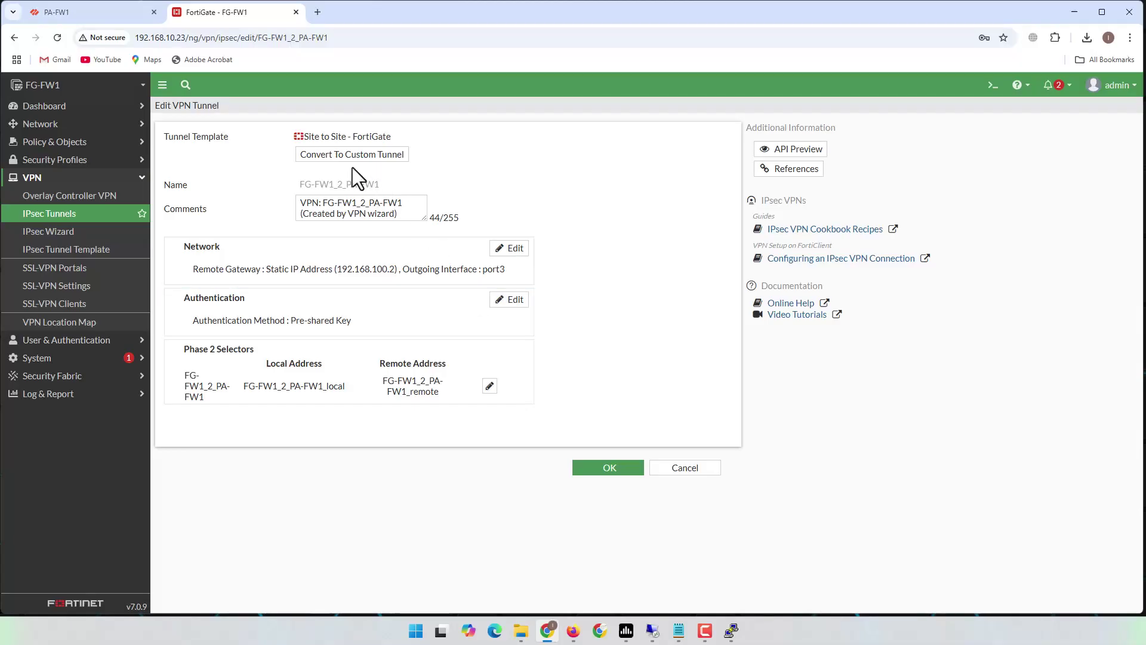
left_click(376, 155)
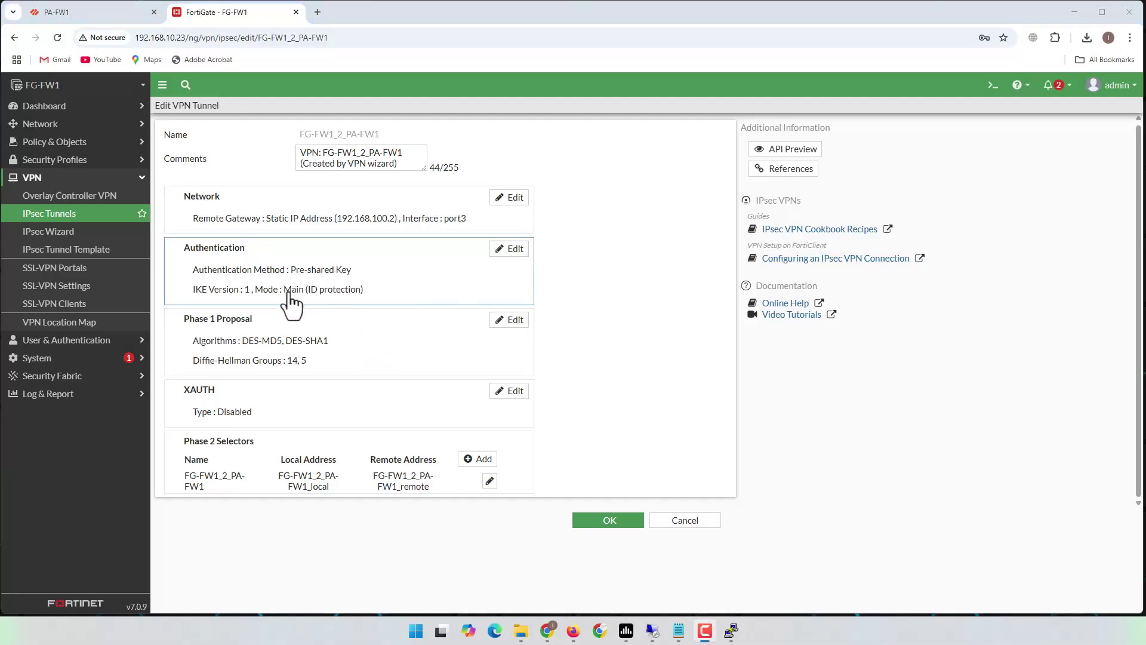
left_click(511, 249)
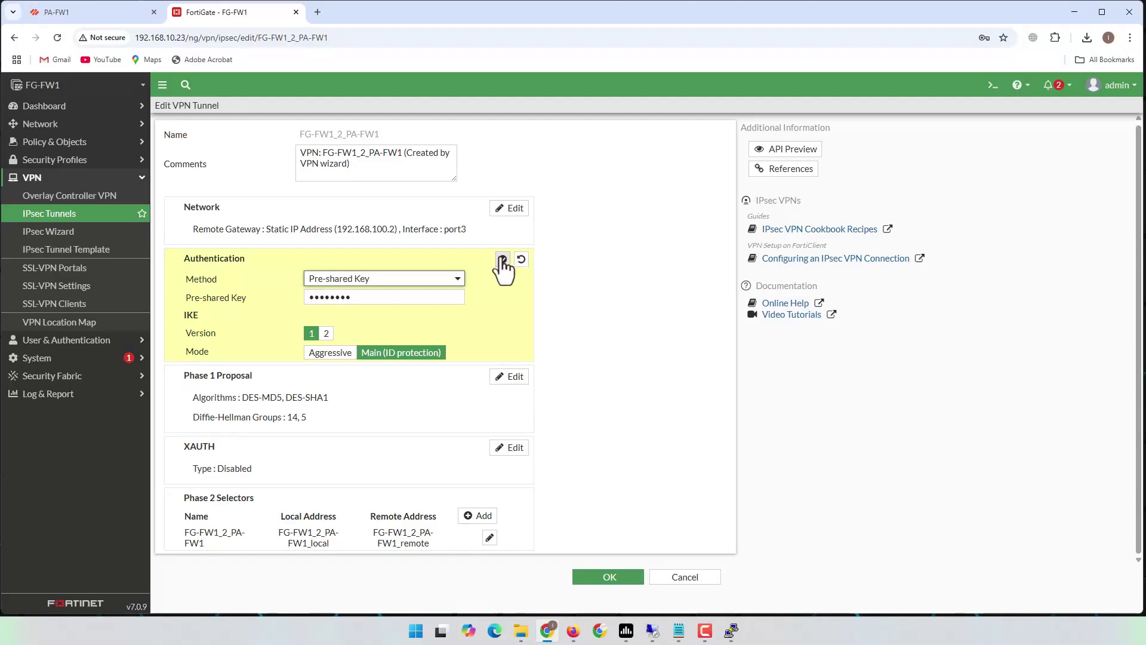
left_click(326, 334)
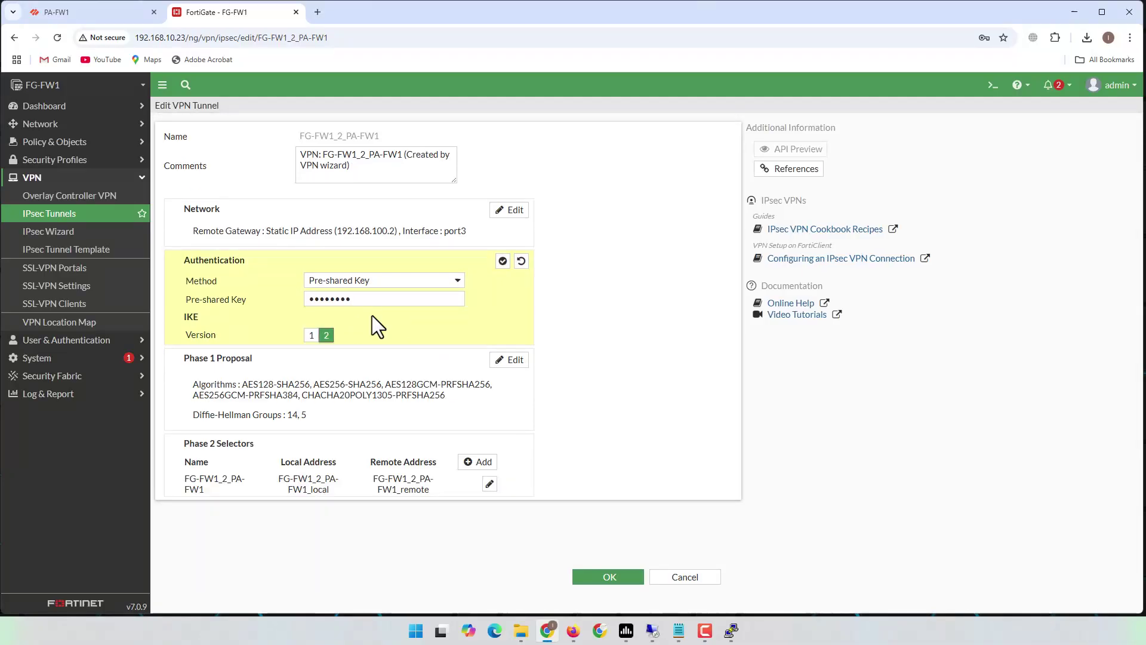
- Reduce the Phase 1 proposal to a single DES/SHA1 row, then open the Phase 2 selector
left_click(510, 359)
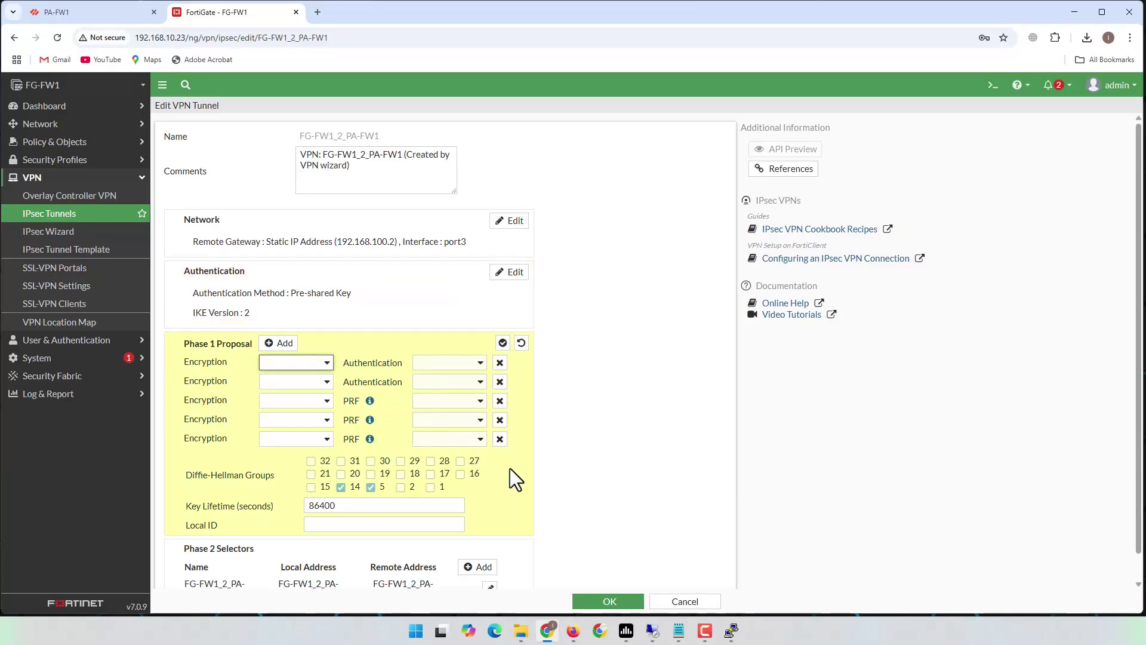
left_click(500, 439)
left_click(500, 420)
left_click(500, 401)
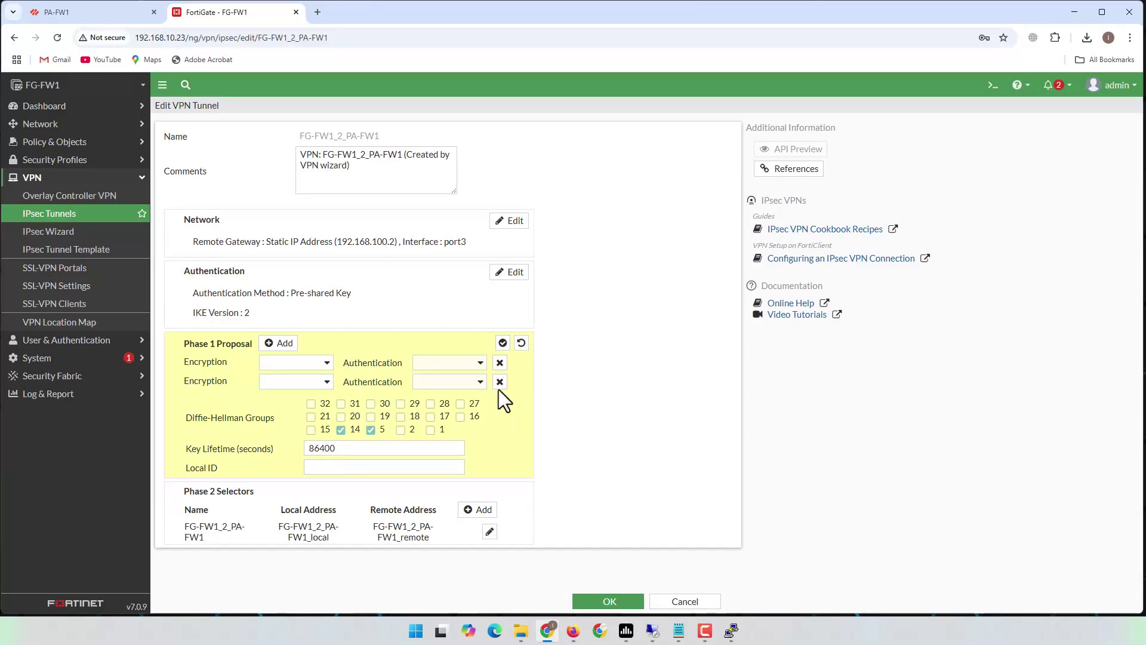
left_click(500, 382)
left_click(324, 367)
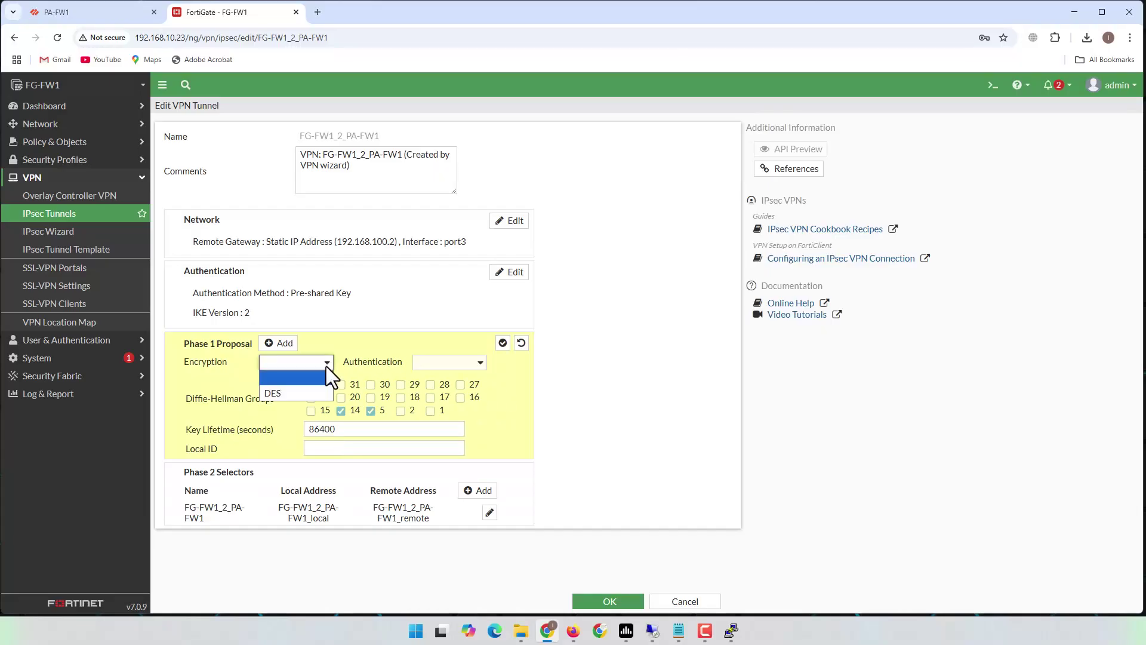
left_click(295, 390)
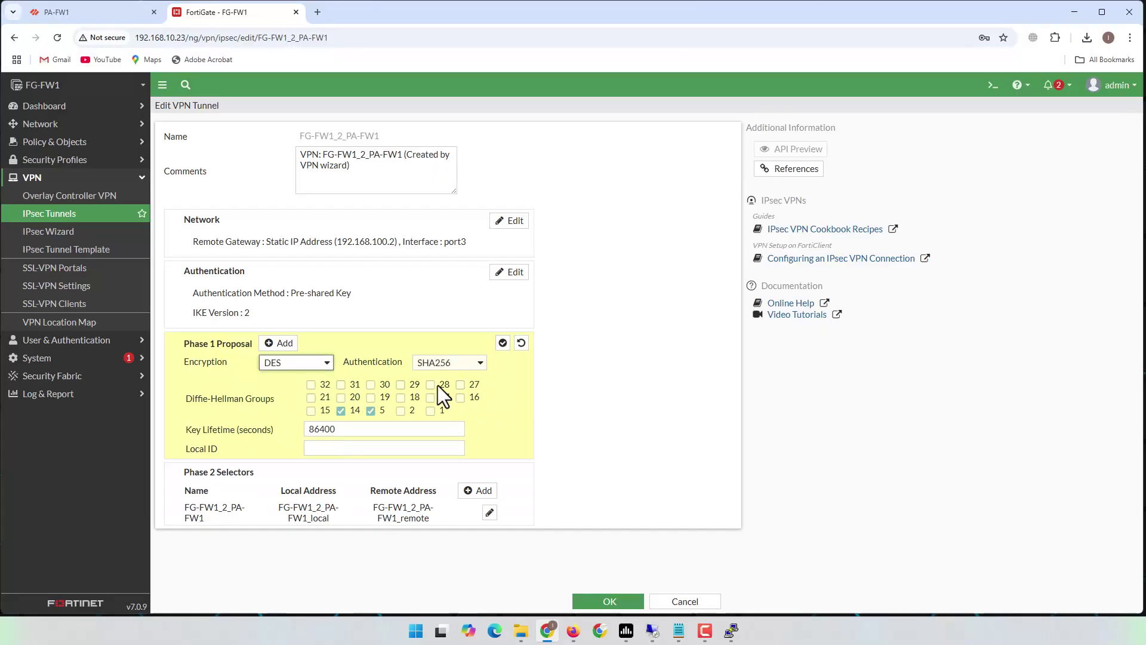
left_click(481, 363)
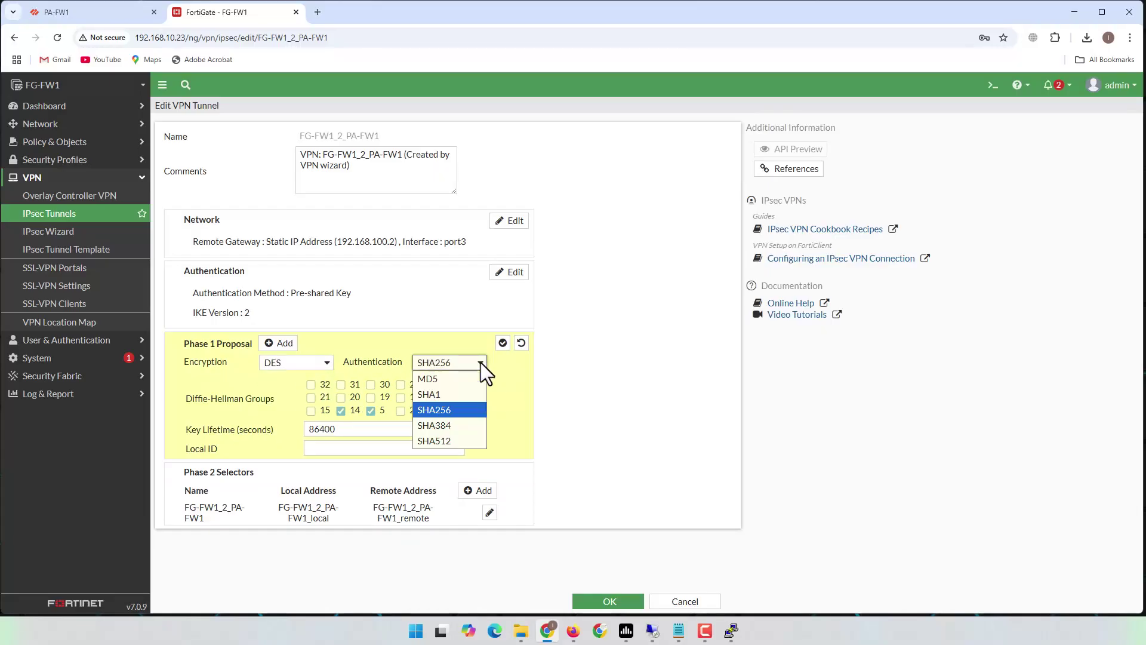
left_click(453, 392)
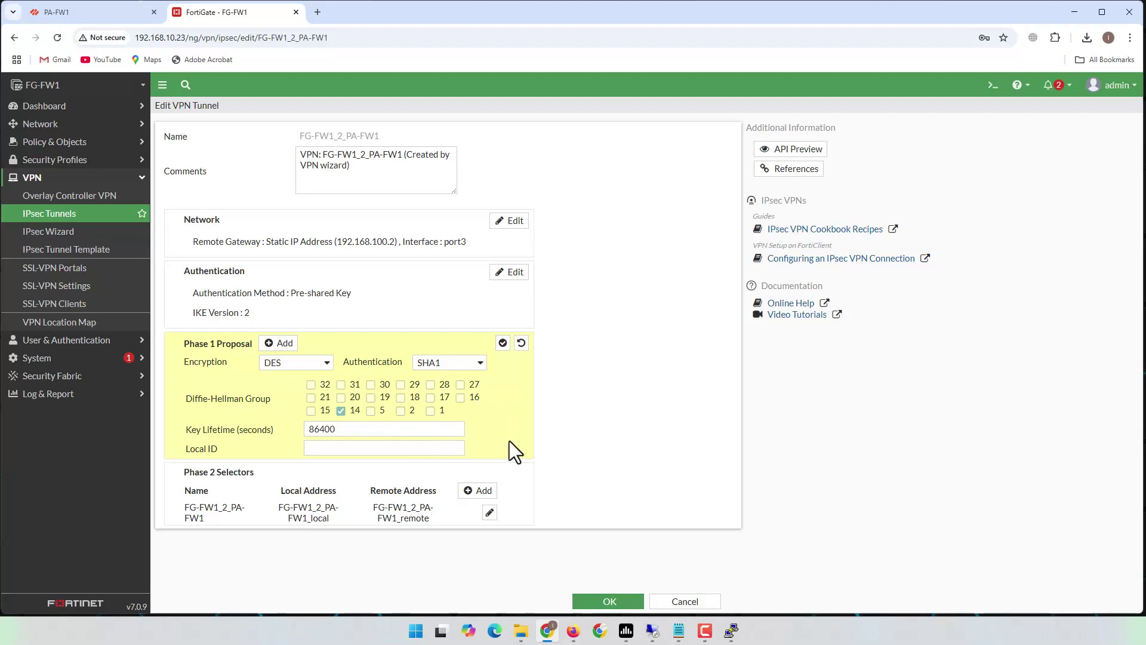
double_click(259, 501)
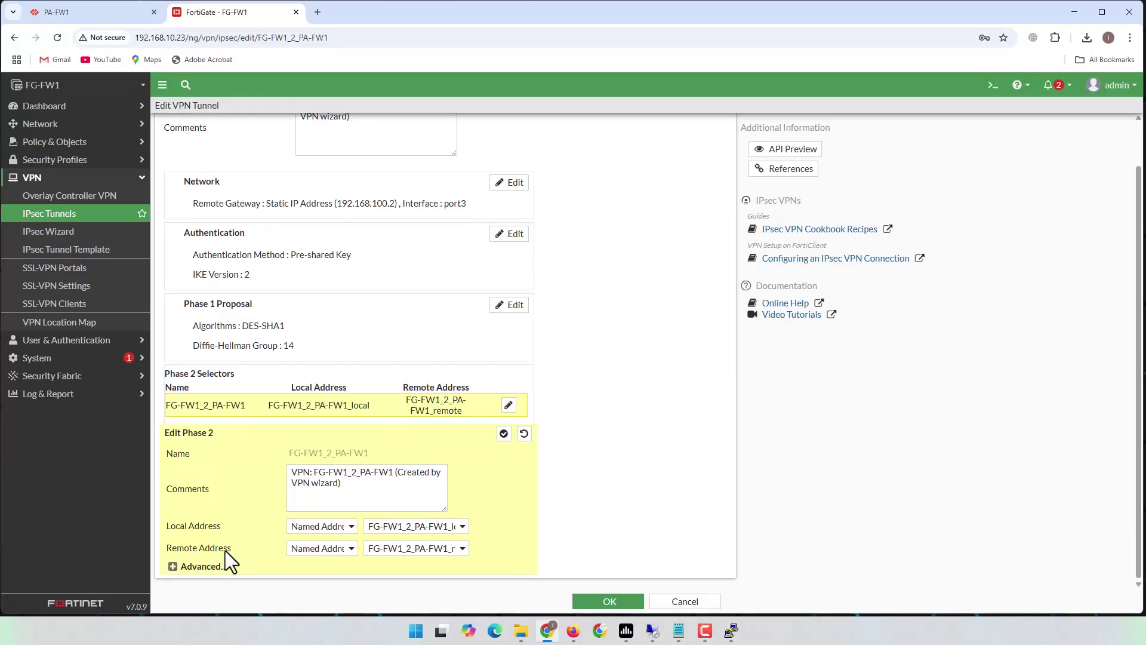
- Delete the DES/MD5 Phase 2 proposal, leaving DES-SHA1 with DH group 14, and save the tunnel
left_click(206, 564)
scroll(345, 494, "down", 5)
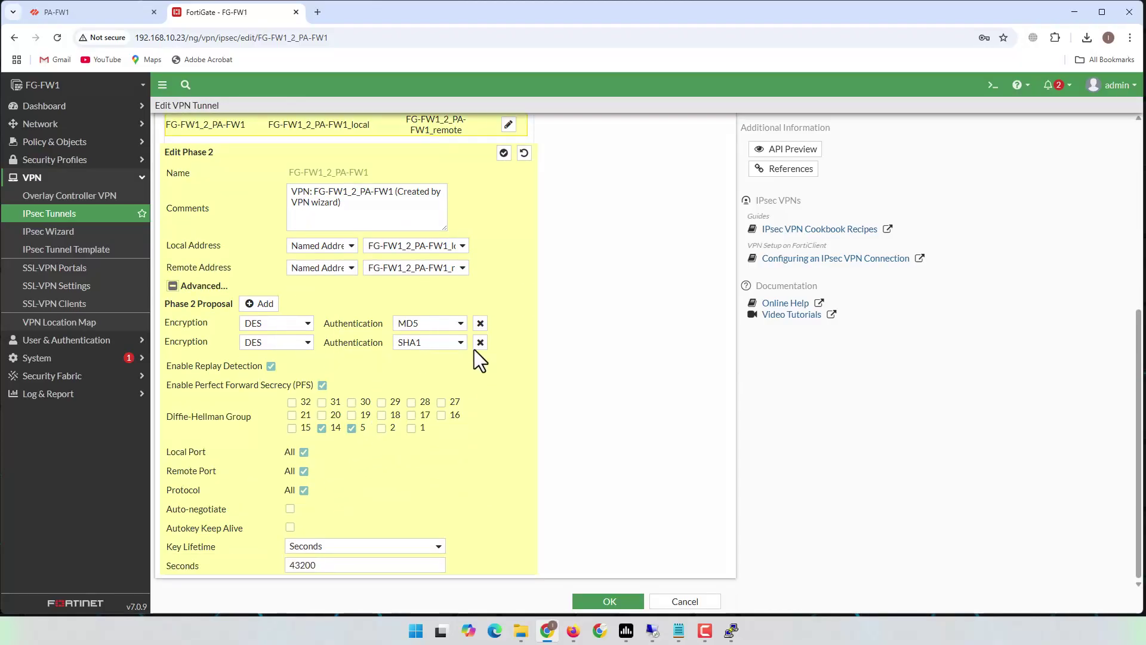
left_click(480, 323)
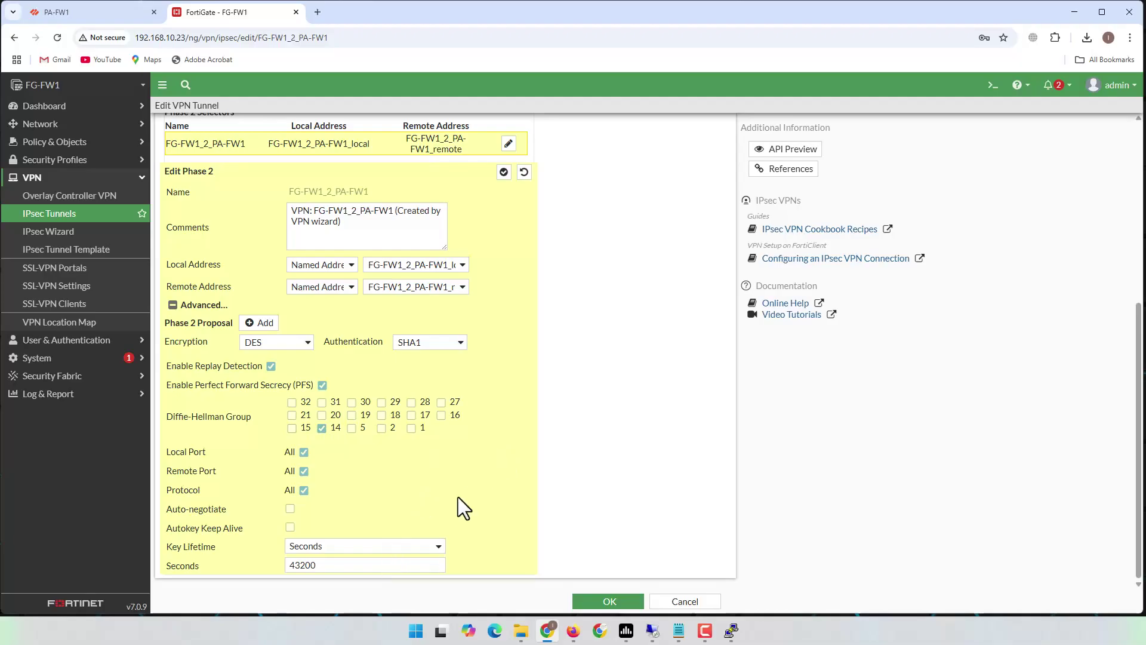
scroll(507, 443, "up", 5)
scroll(507, 443, "down", 2)
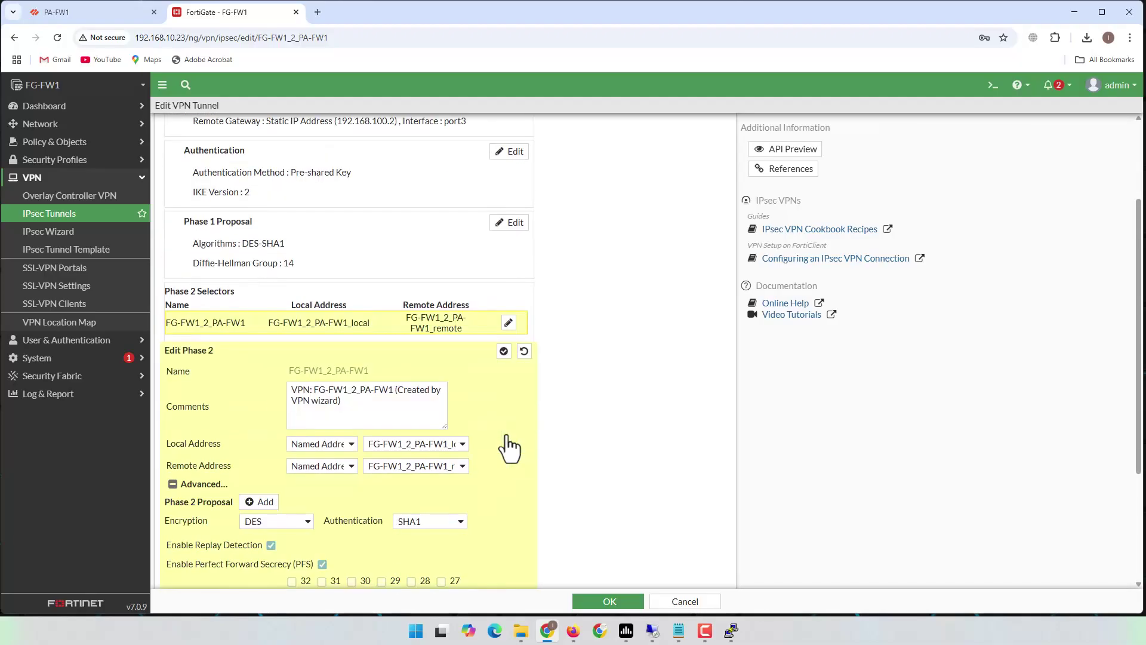
scroll(515, 433, "up", 2)
scroll(514, 432, "down", 5)
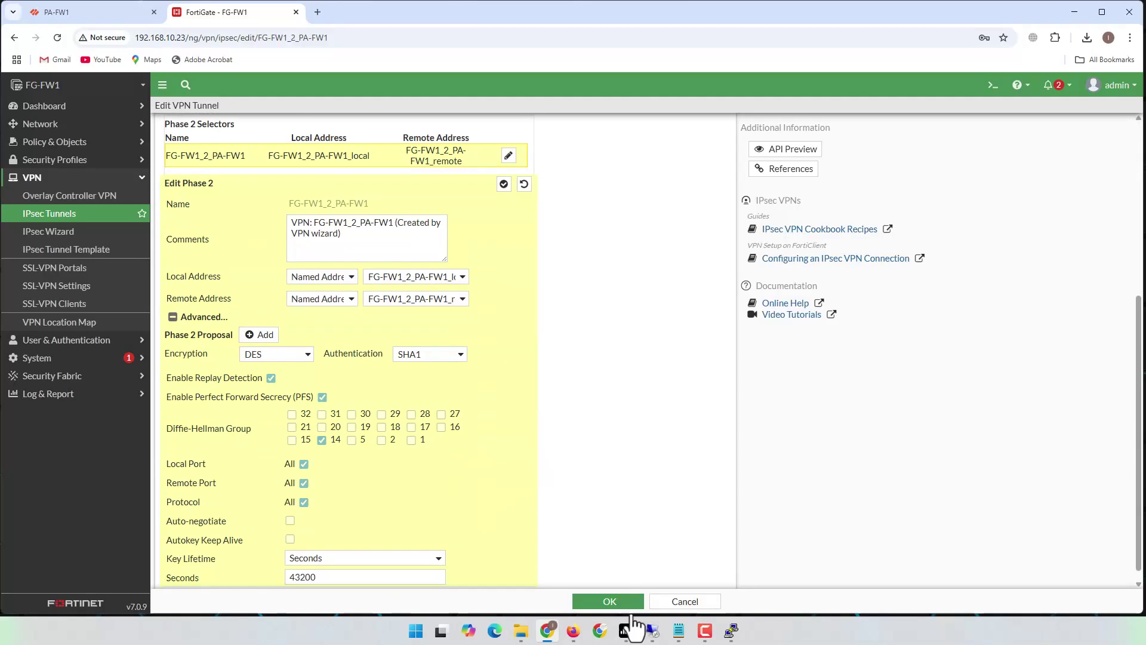
left_click(603, 601)
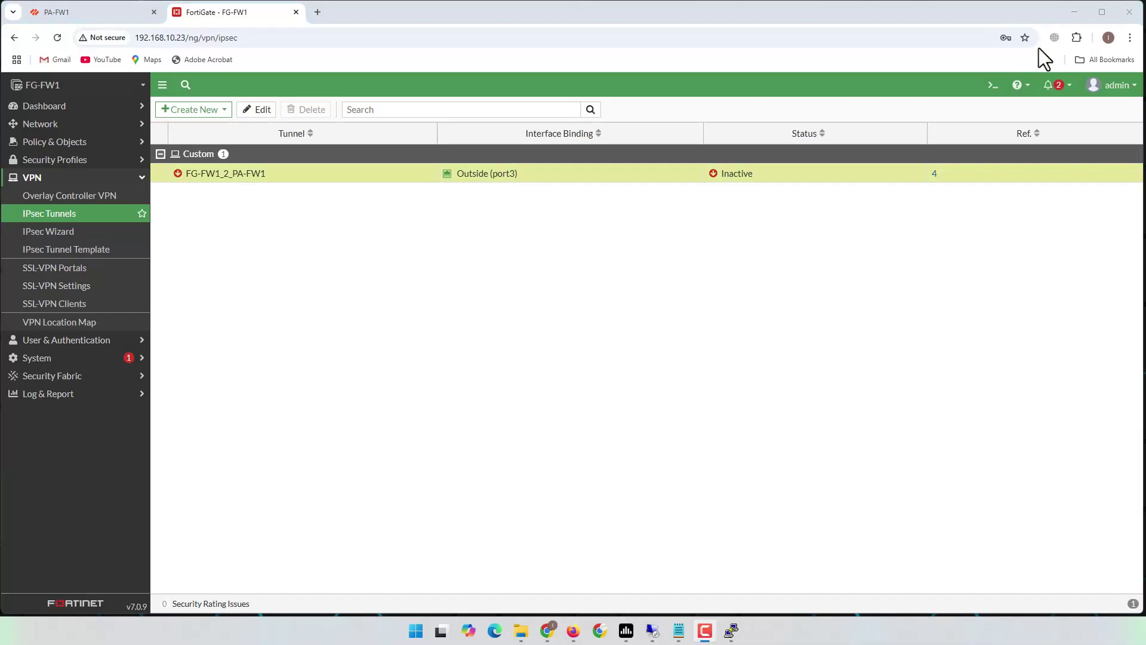
- Open both VPC consoles and run 'sh ip' in each to show their IP settings
left_click(1075, 12)
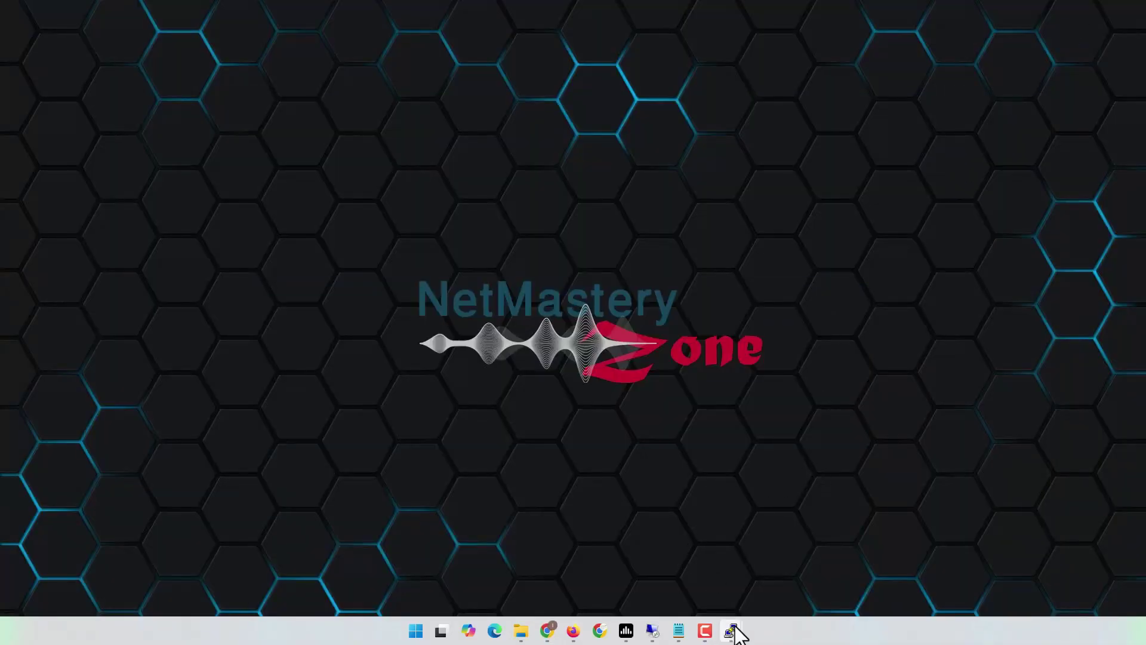
mouse_move(733, 628)
left_click(696, 585)
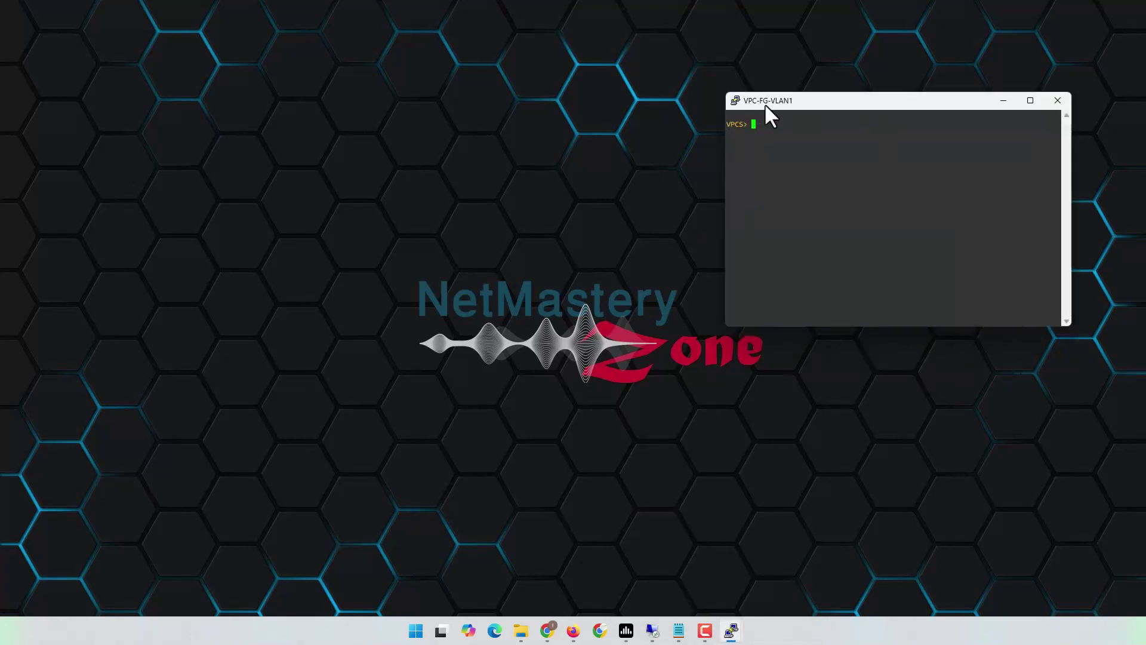
mouse_move(732, 630)
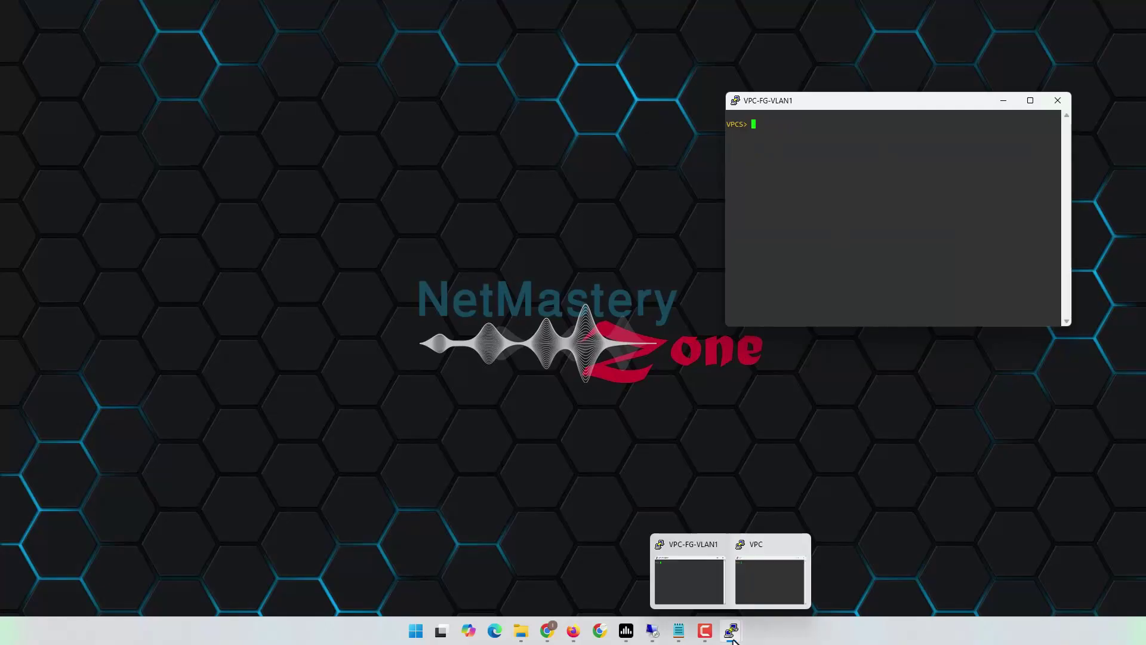
left_click(757, 579)
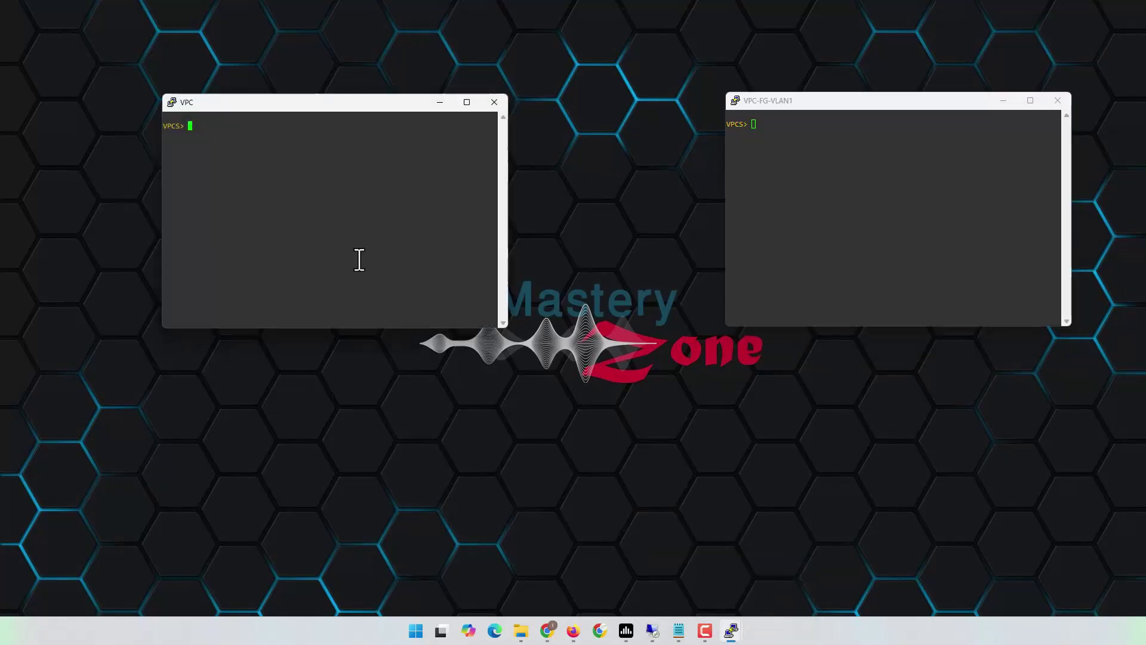
left_click_drag(284, 95, 286, 80)
left_click(862, 128)
type("sh ip")
key("Return")
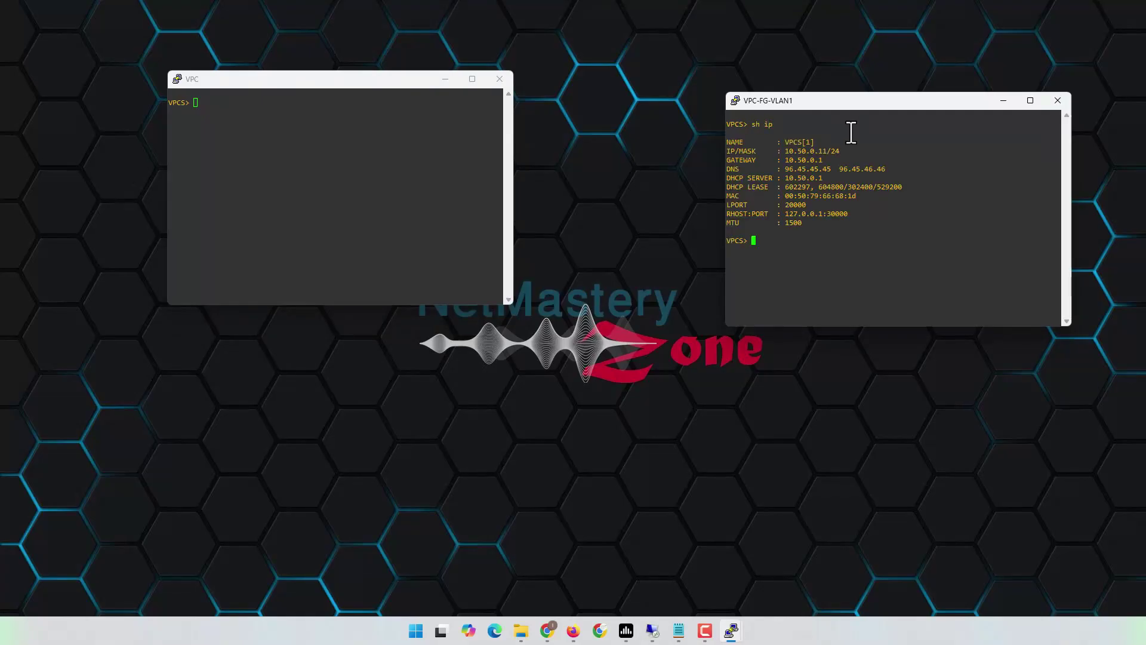
left_click(405, 191)
type("sh i")
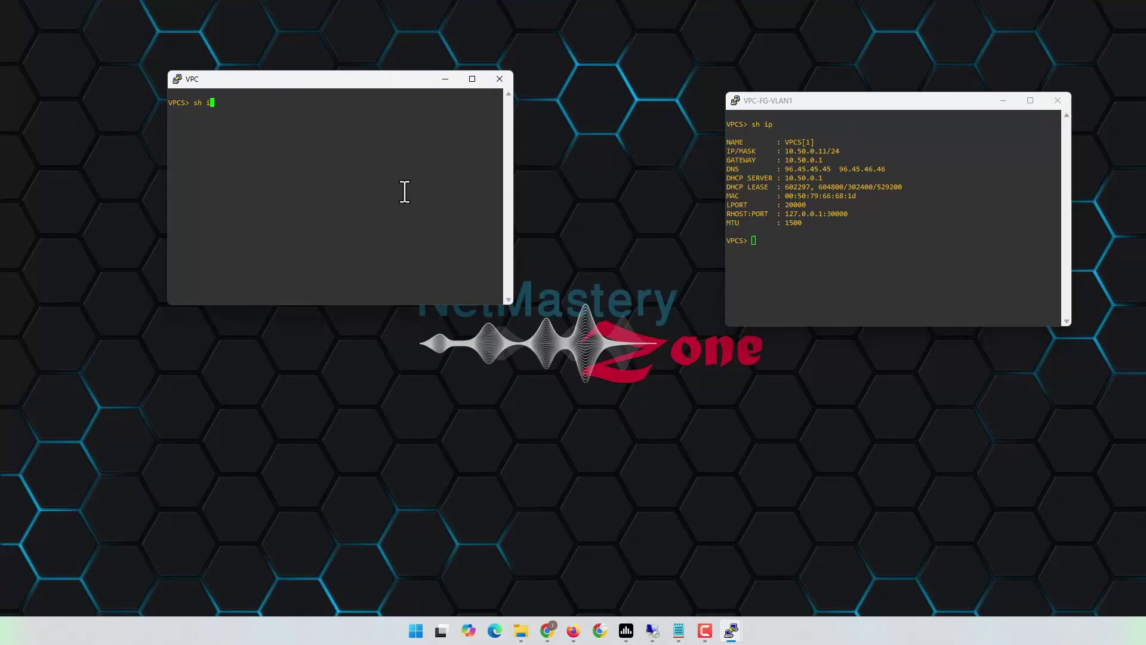
type("p")
key("Return")
- Start continuous pings to 10.50.0.11 and 10.10.0.51, then return to the FortiGate browser
type("ping ")
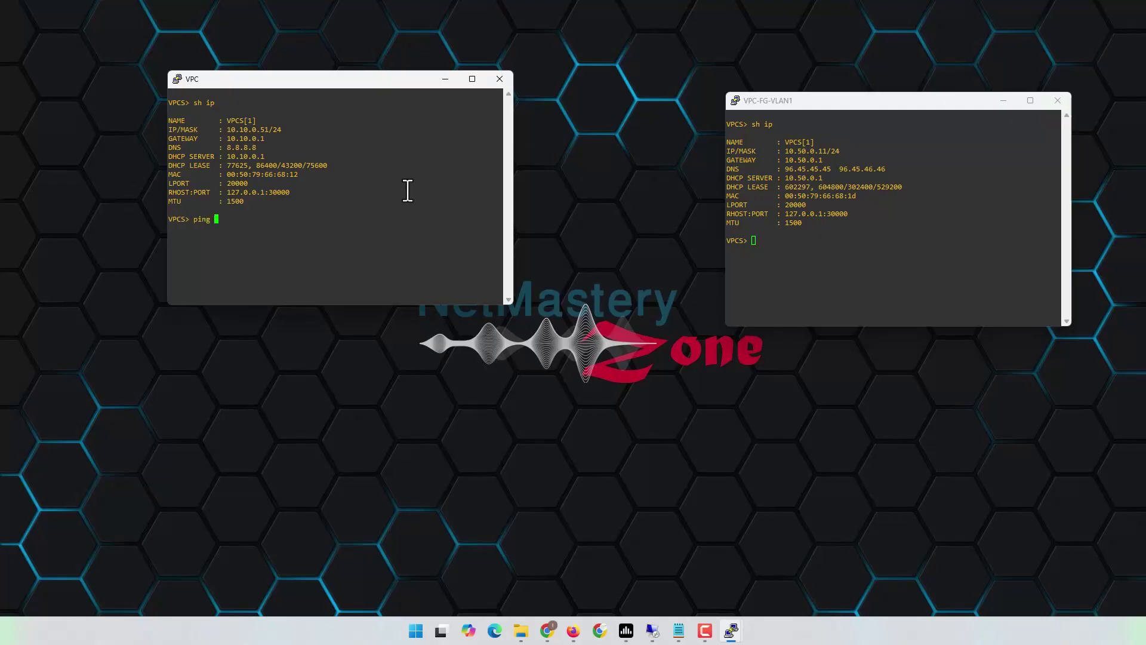
type("10.50.0.11 -t")
key("Return")
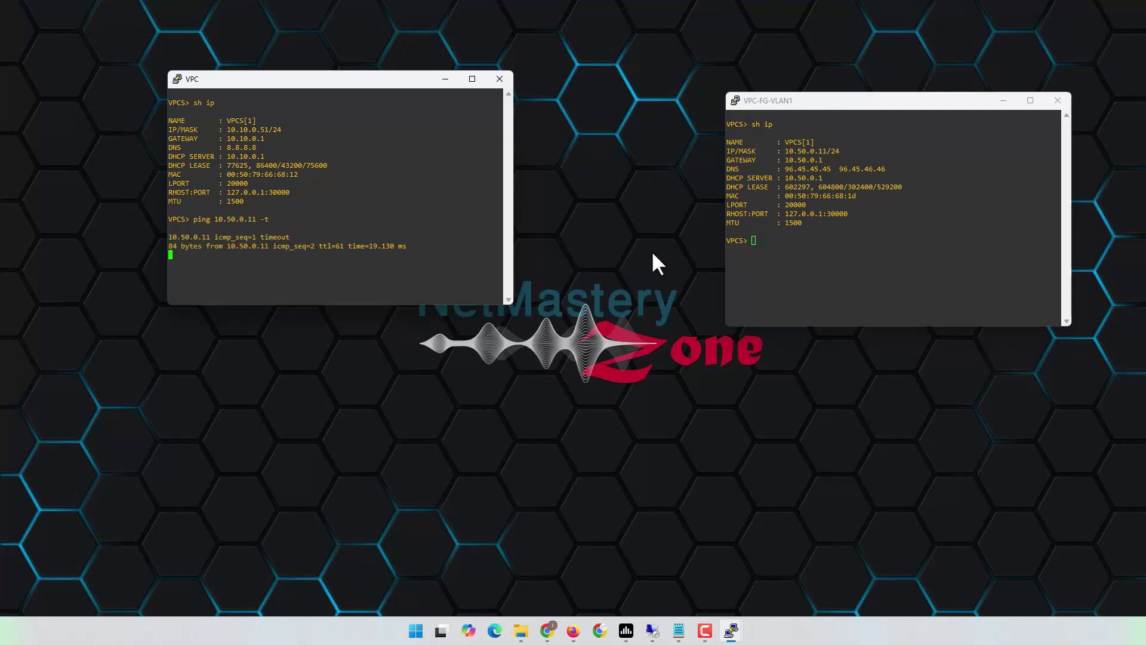
left_click(878, 273)
type("ping 10.10.0.51 -t")
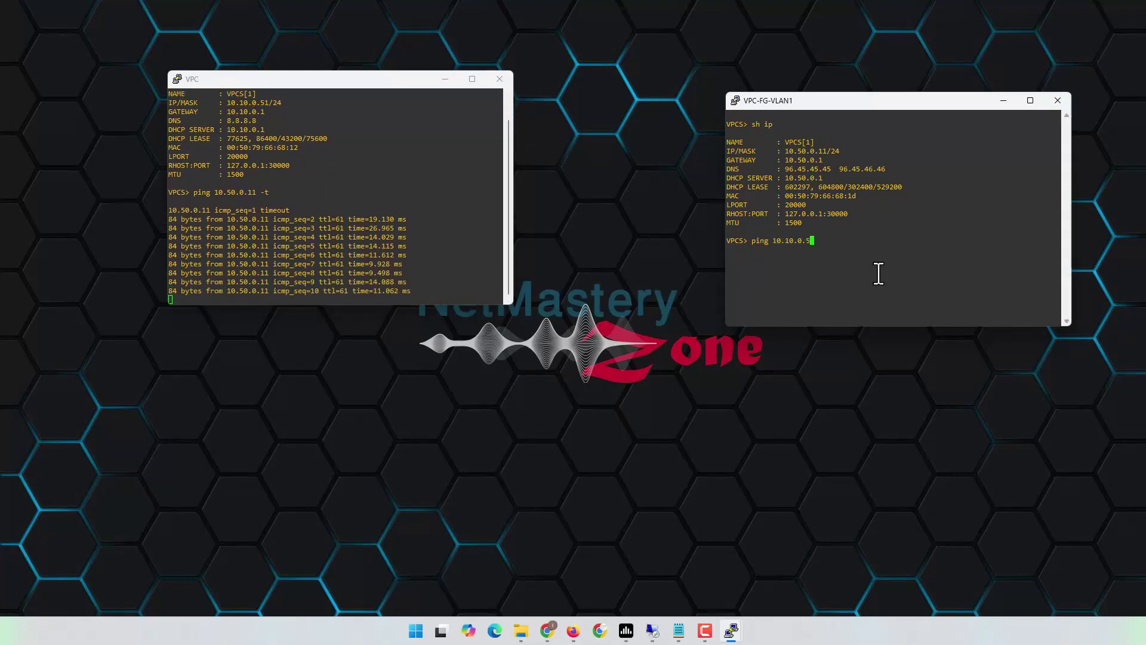
key("Return")
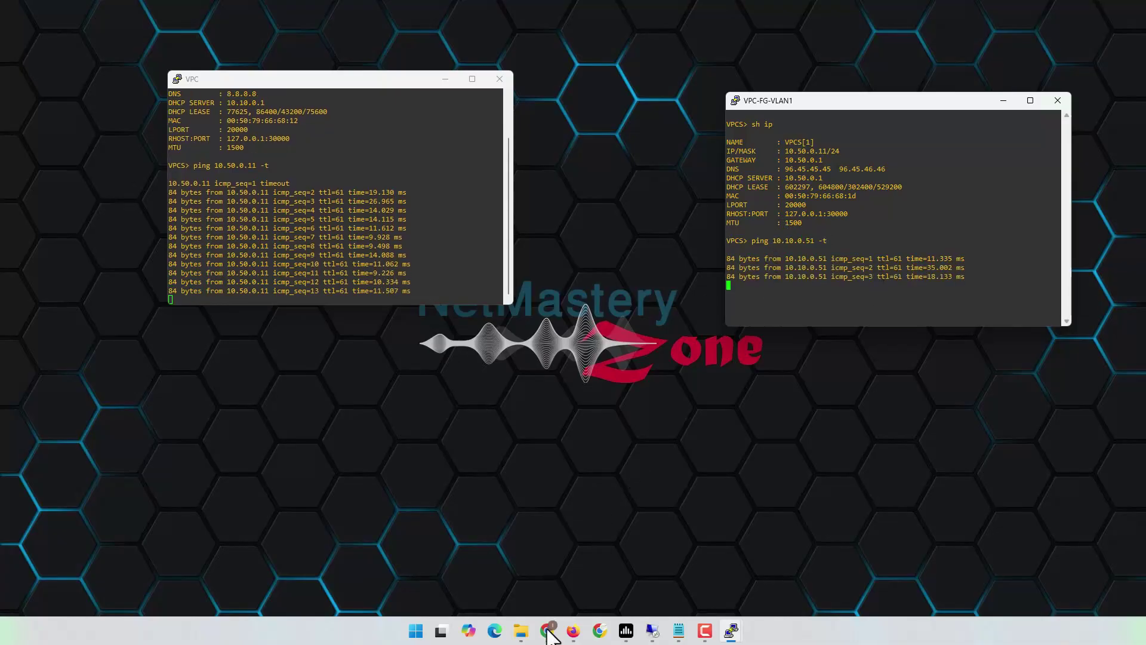
mouse_move(548, 632)
left_click(549, 594)
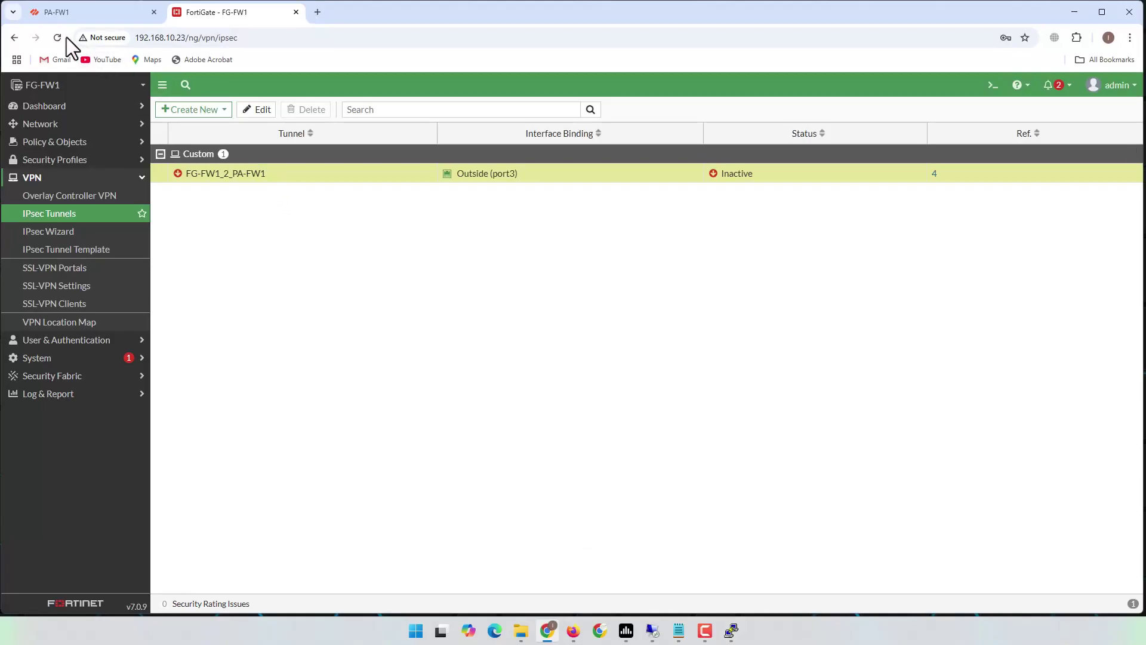
- Reload FortiGate's IPsec tunnel list to see FG-FW1_2_PA-FW1 Up, then go to the PA-FW1 tab
left_click(65, 38)
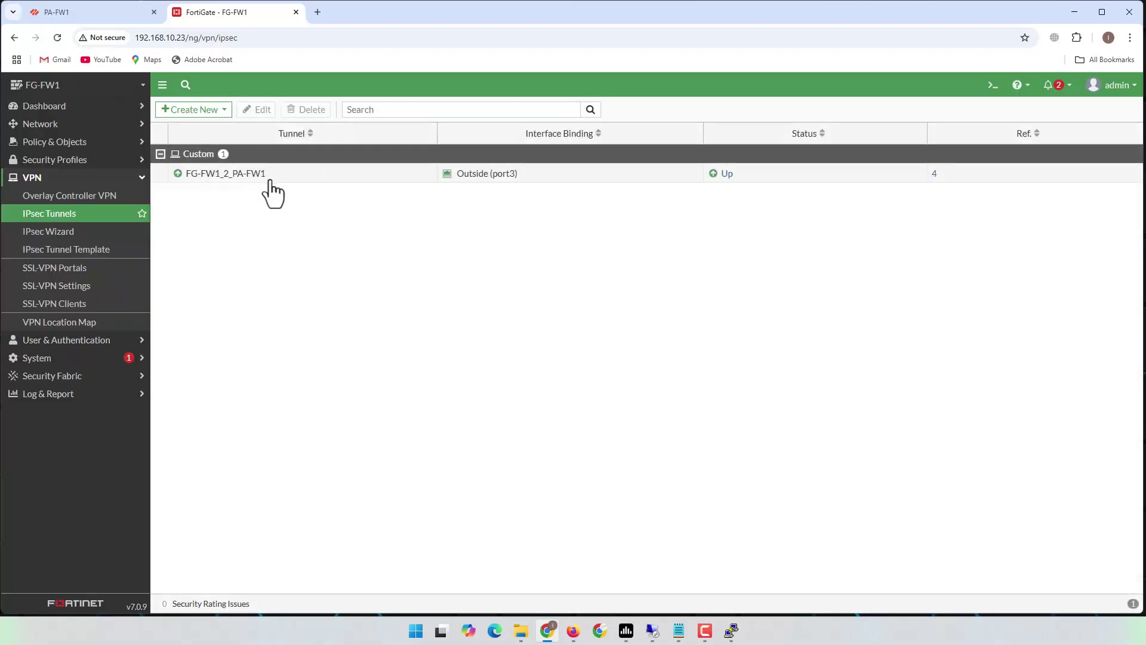
mouse_move(501, 185)
left_click(85, 13)
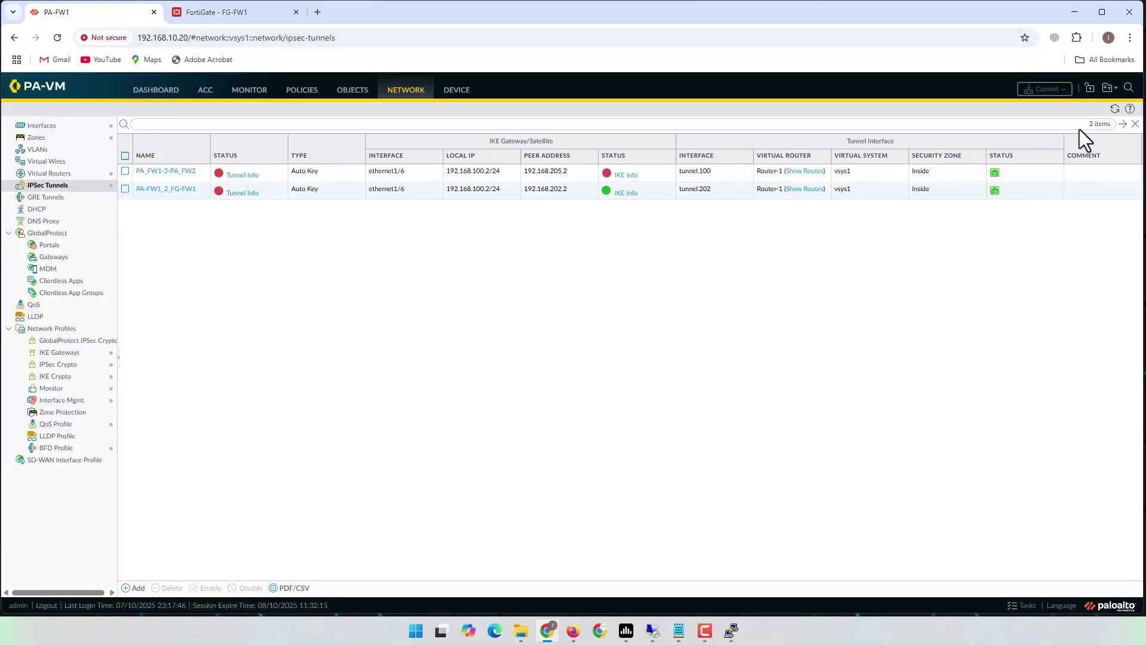
- Refresh PA-FW1's tunnels and confirm PA-FW1_2_FG-FW1's IKEv2 PSK/DH14/DES/SHA1 SA in IKE Info
left_click(1114, 109)
left_click(626, 193)
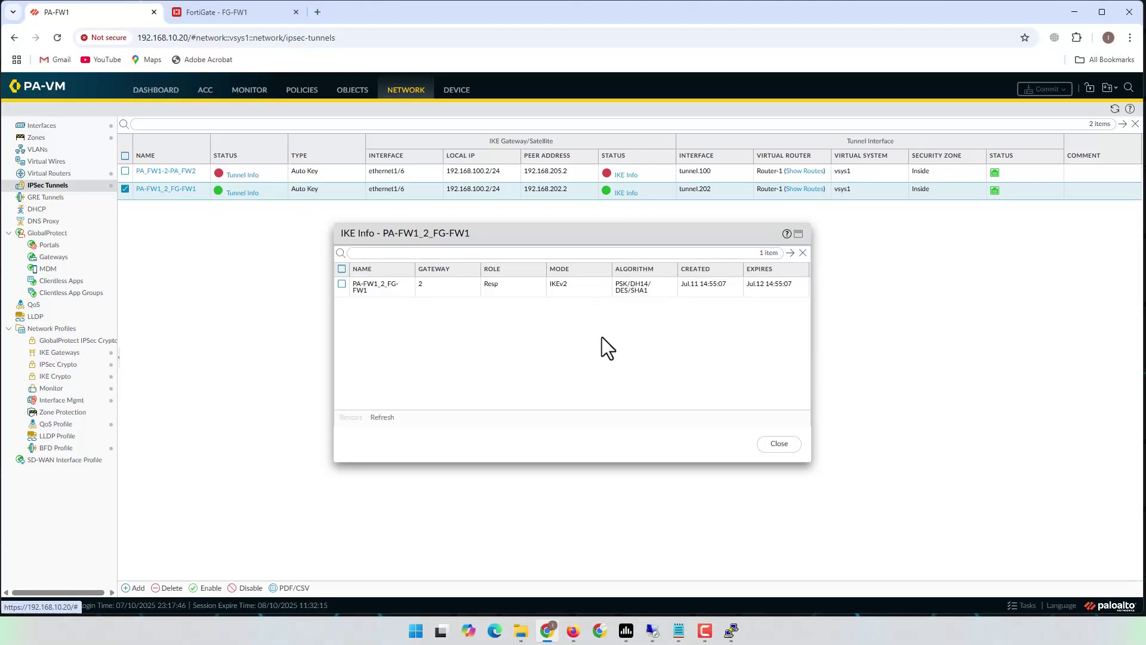
left_click(784, 446)
left_click(231, 13)
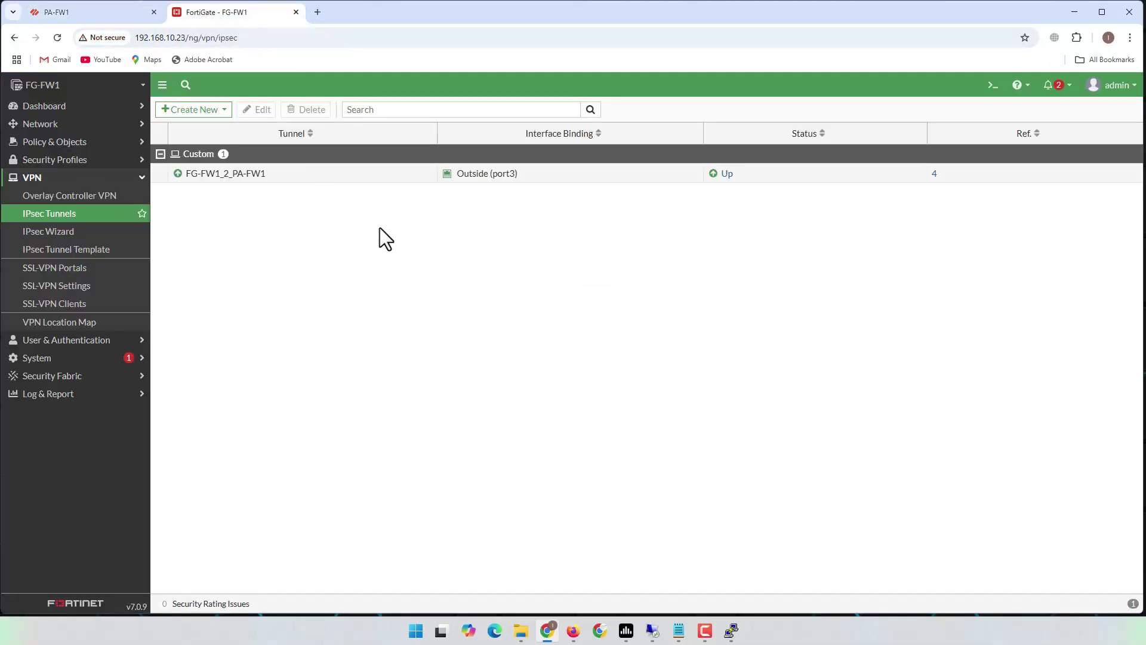
- Open FortiGate's Firewall Policy list and expand the Inside (port2) → FG-FW1_2_PA-FW1 group
left_click(57, 233)
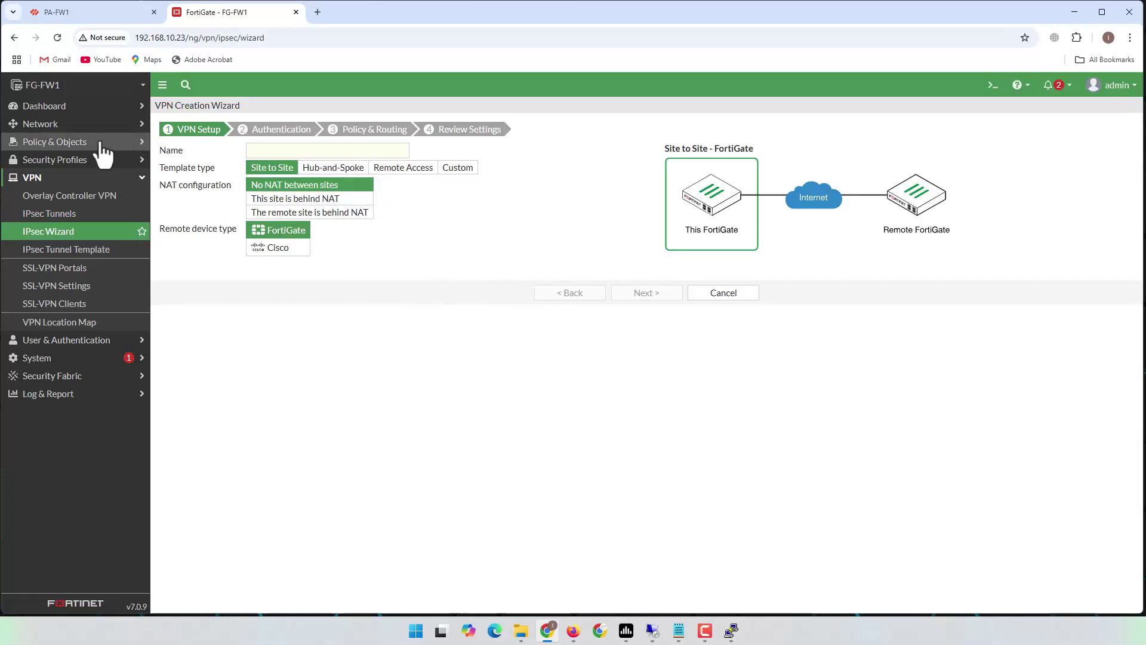
left_click(80, 149)
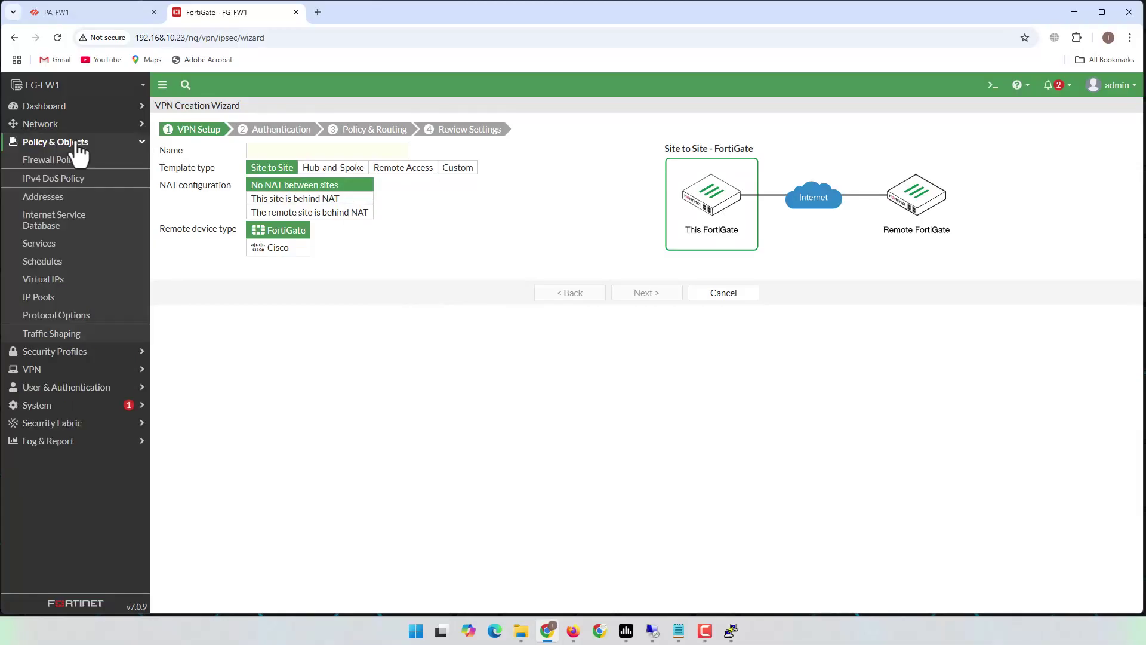
left_click(47, 168)
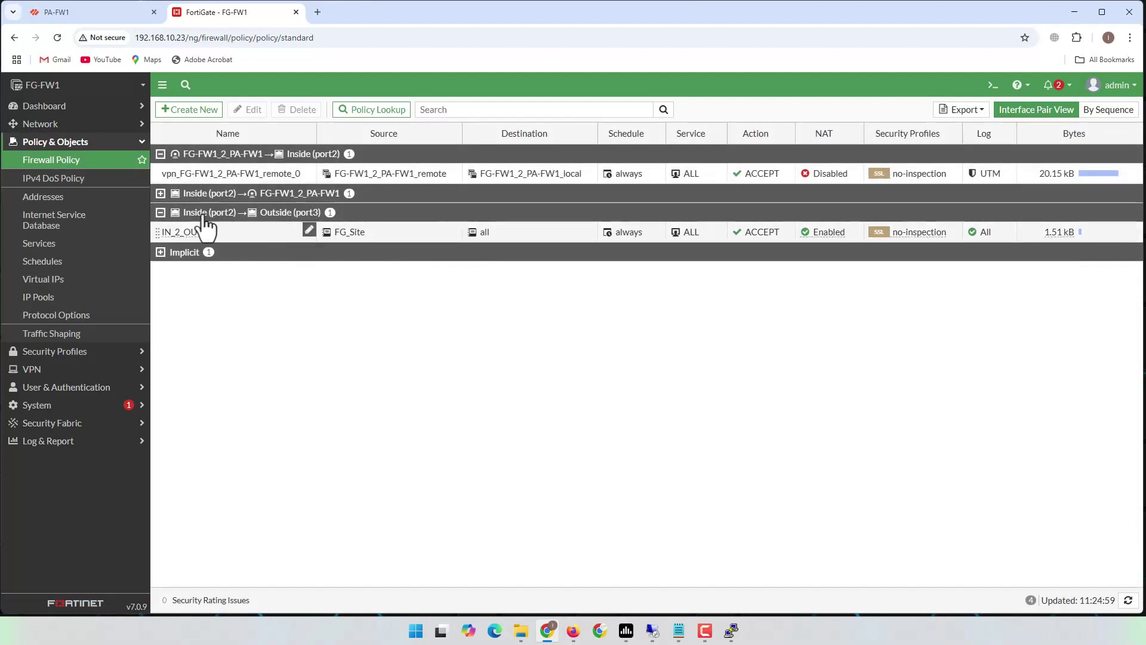
left_click(160, 193)
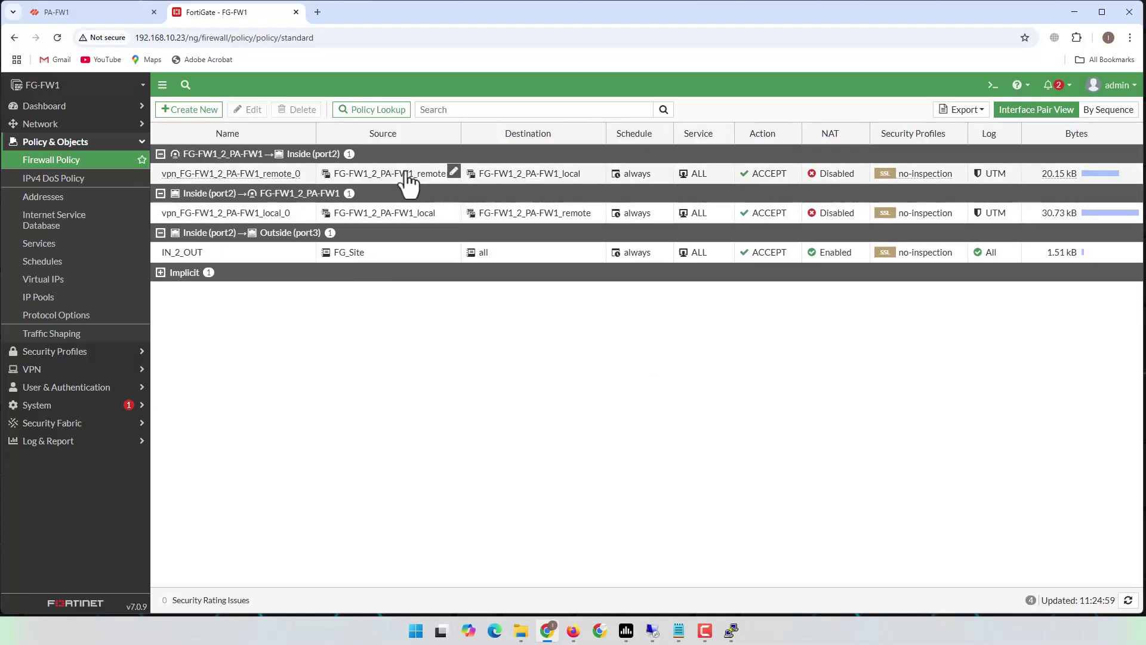
- View policy 3's FortiView traffic summary from 10.10.0.51, then return to the policy list
mouse_move(195, 175)
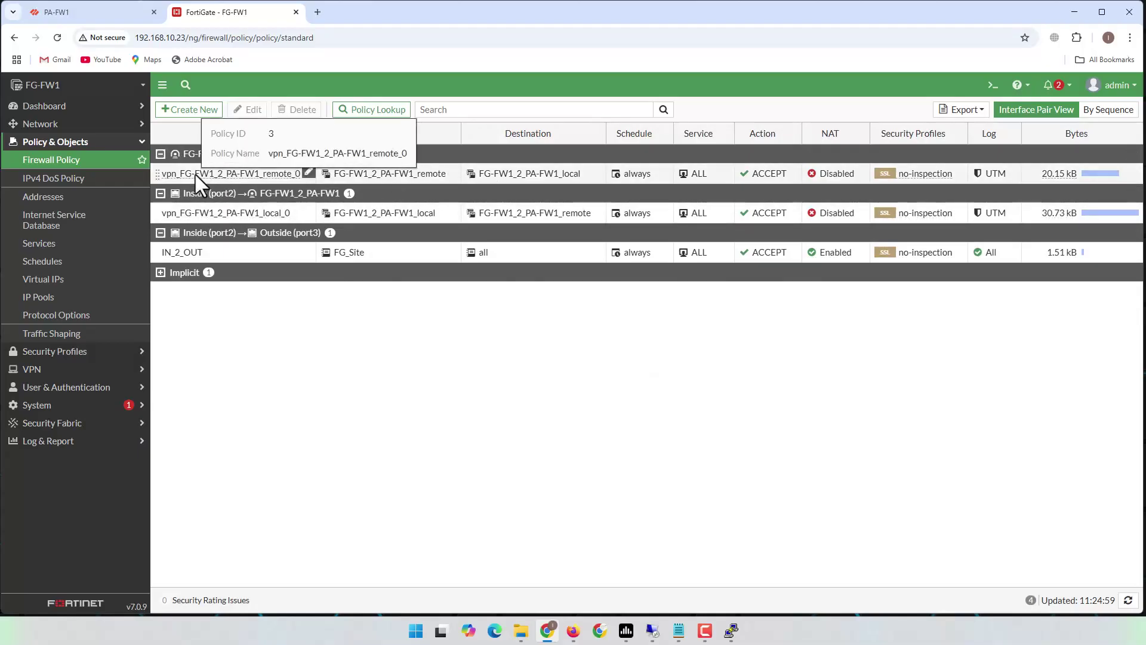
mouse_move(541, 177)
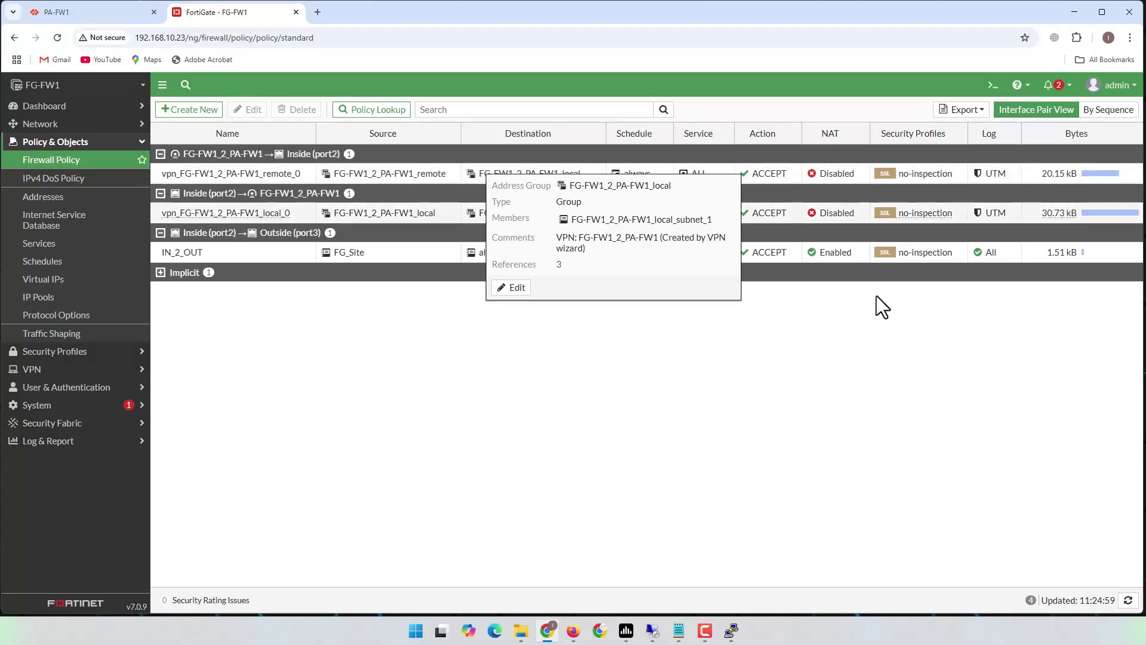
right_click(1058, 175)
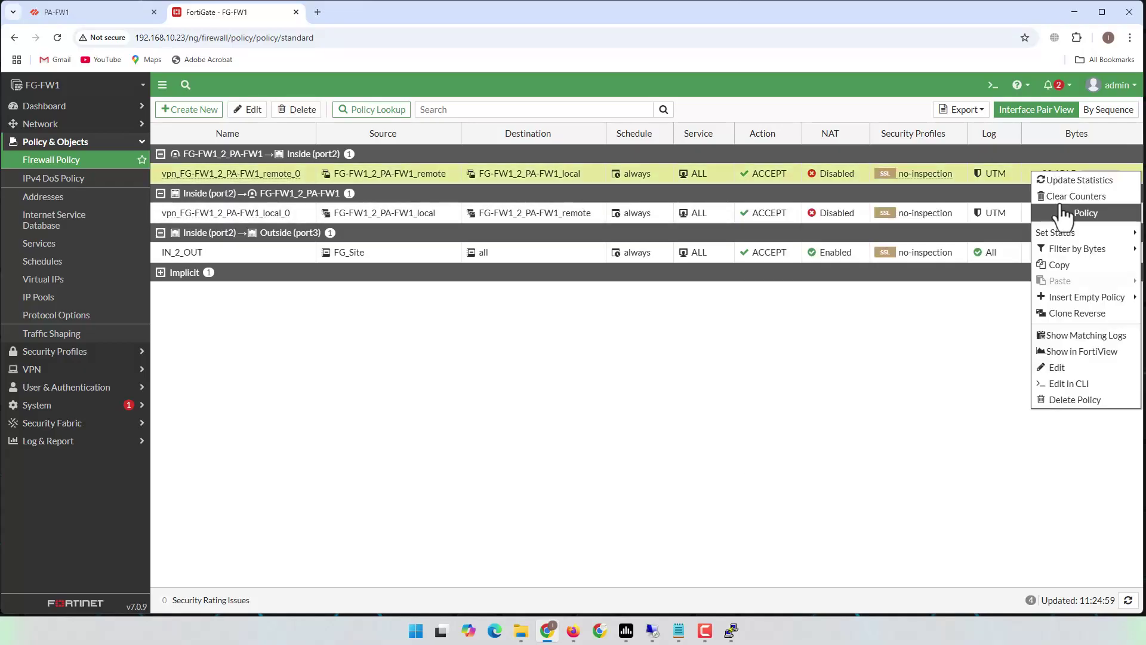
left_click(1082, 352)
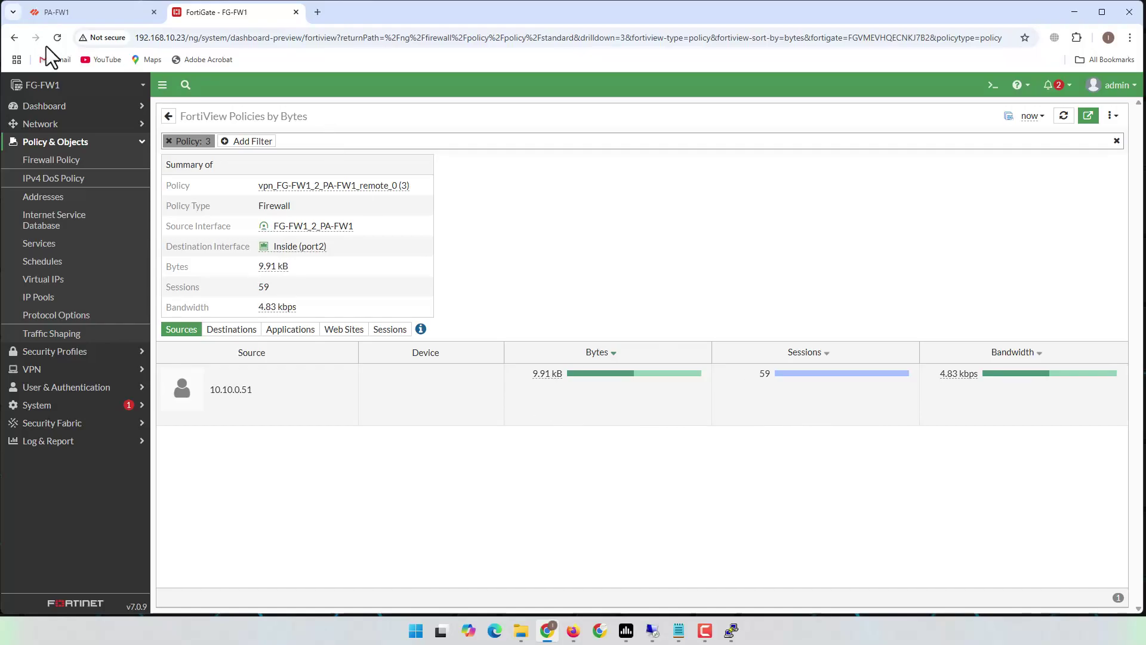
left_click(9, 36)
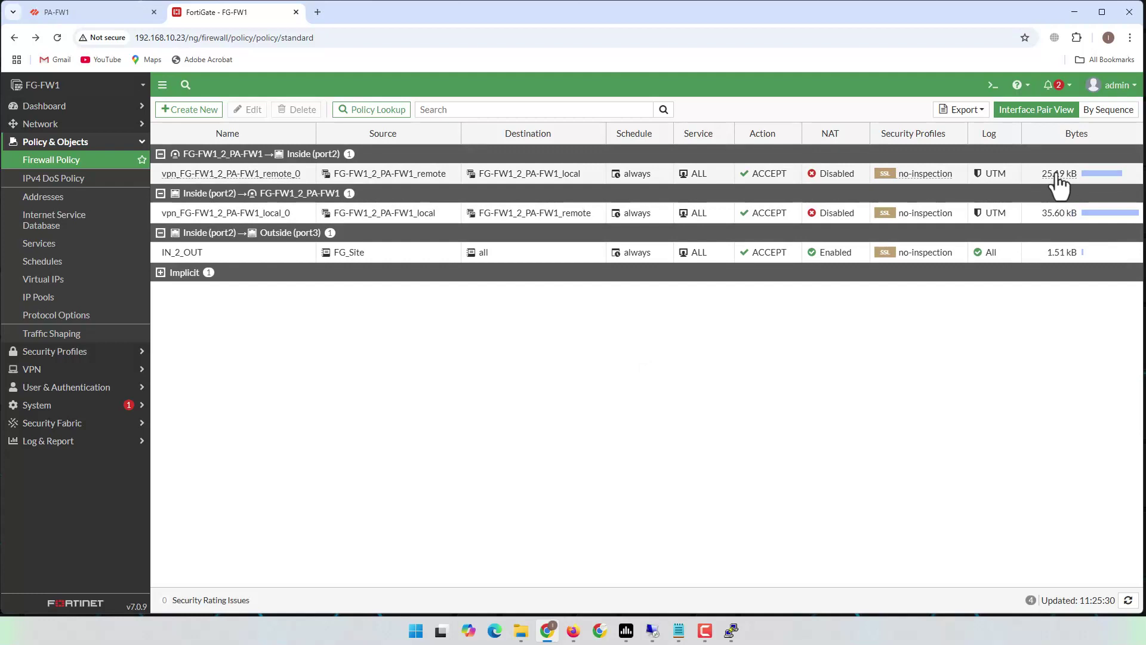
right_click(1057, 176)
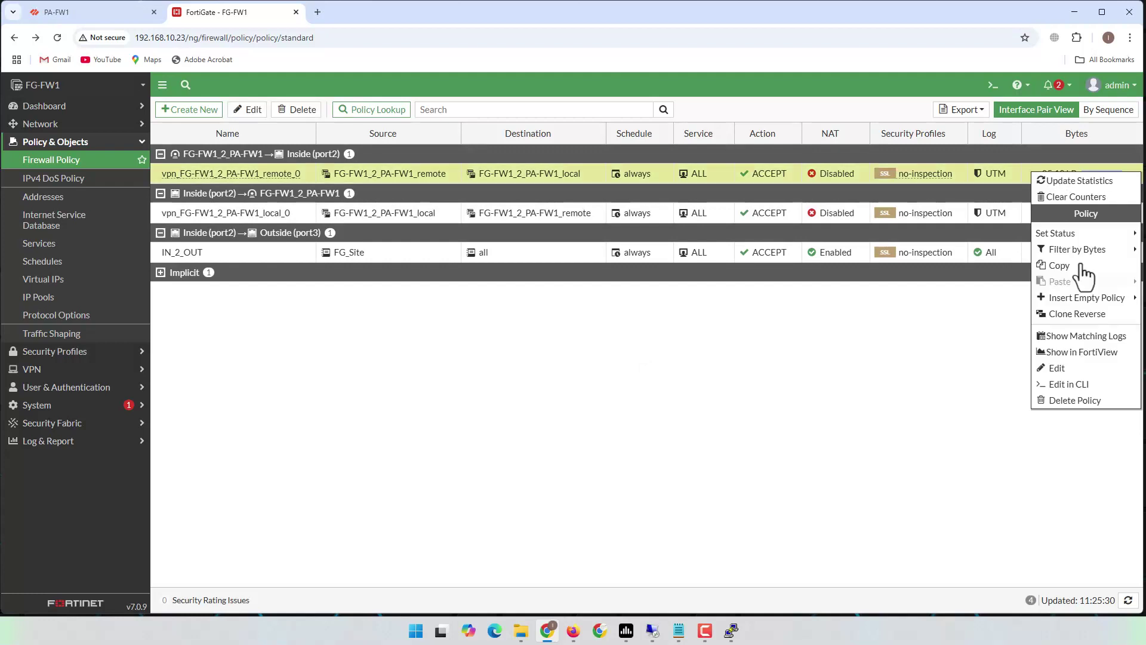
left_click(1085, 337)
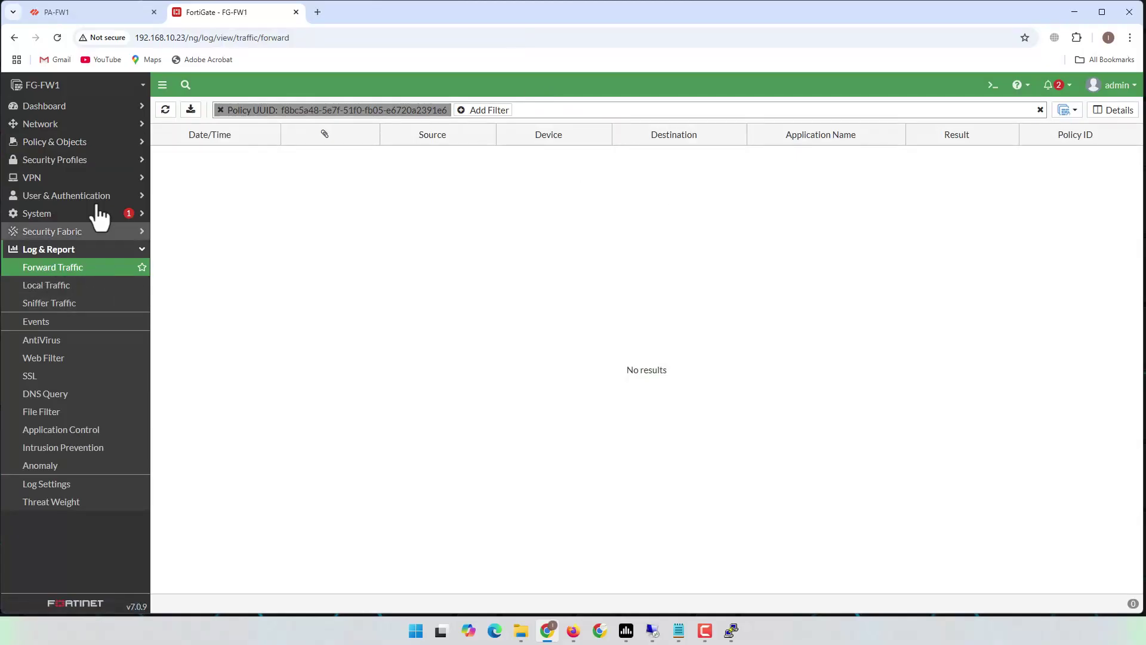
left_click(60, 143)
left_click(65, 160)
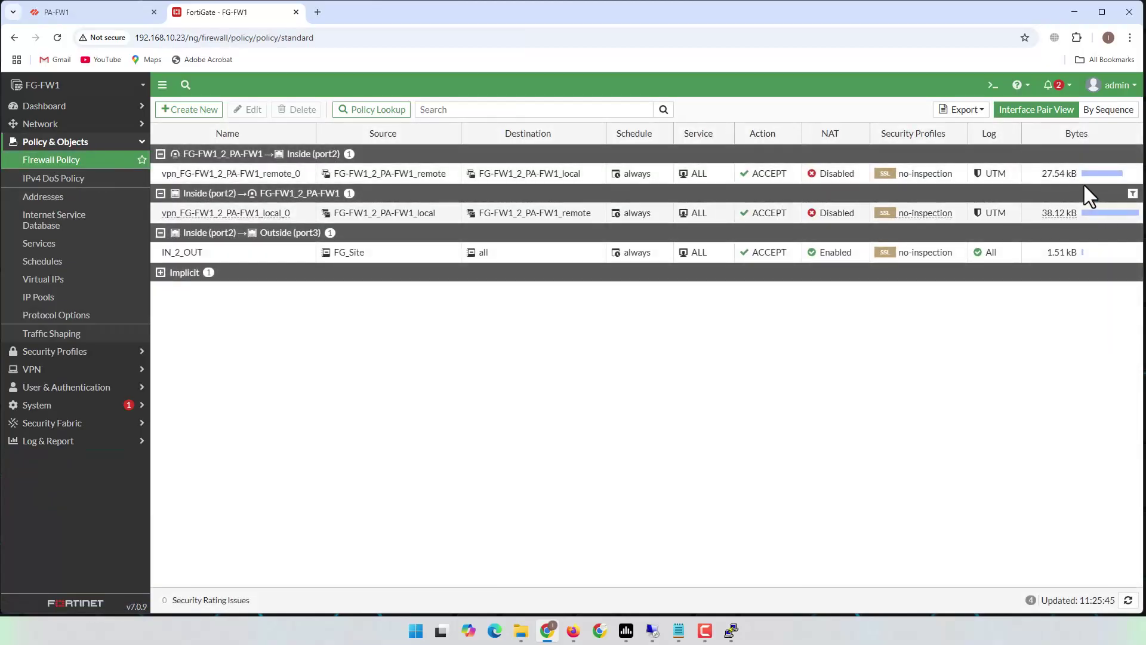
- Set the vpn_FG-FW1_2_PA-FW1_remote_0 policy to log all sessions of allowed traffic
left_click(449, 173)
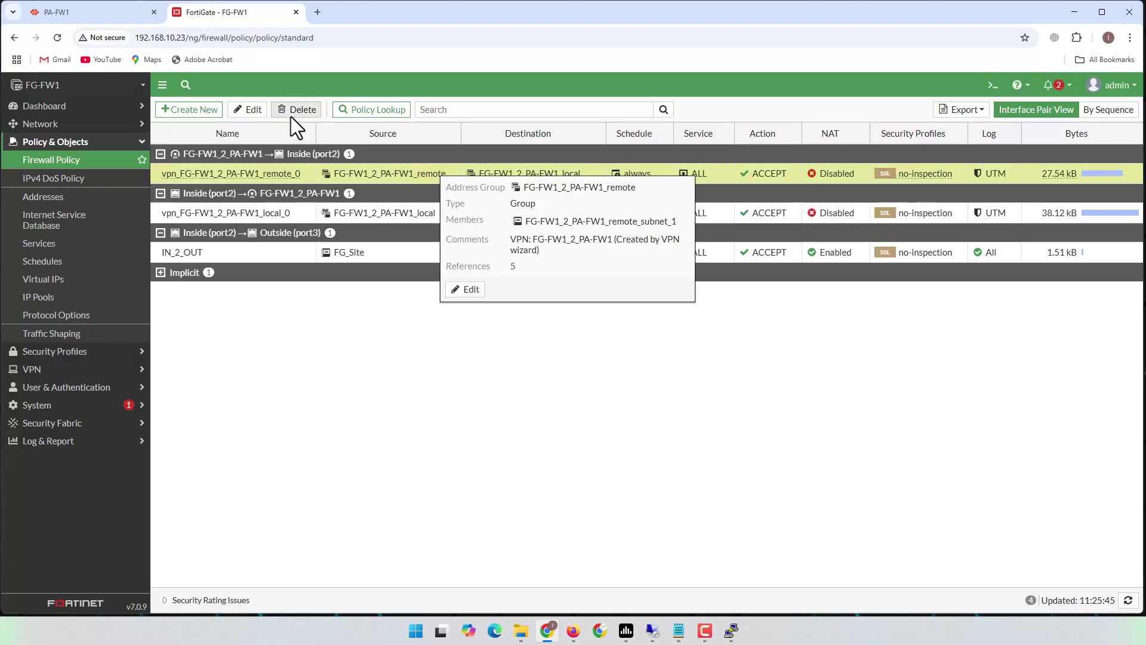
left_click(251, 111)
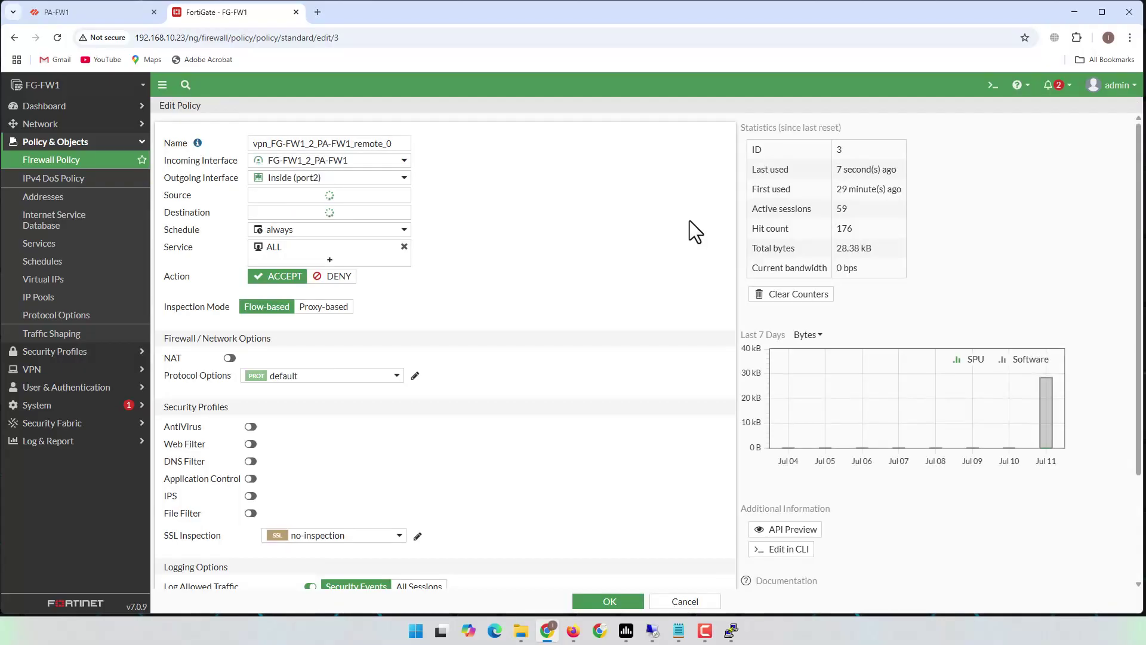
scroll(599, 364, "down", 5)
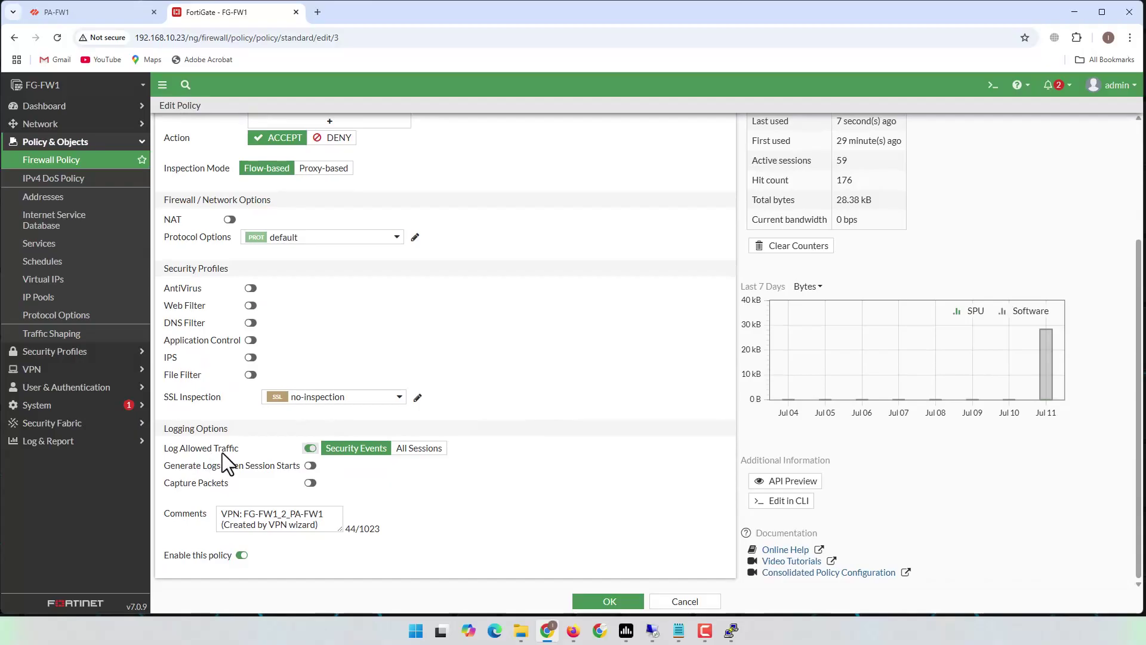
left_click(421, 449)
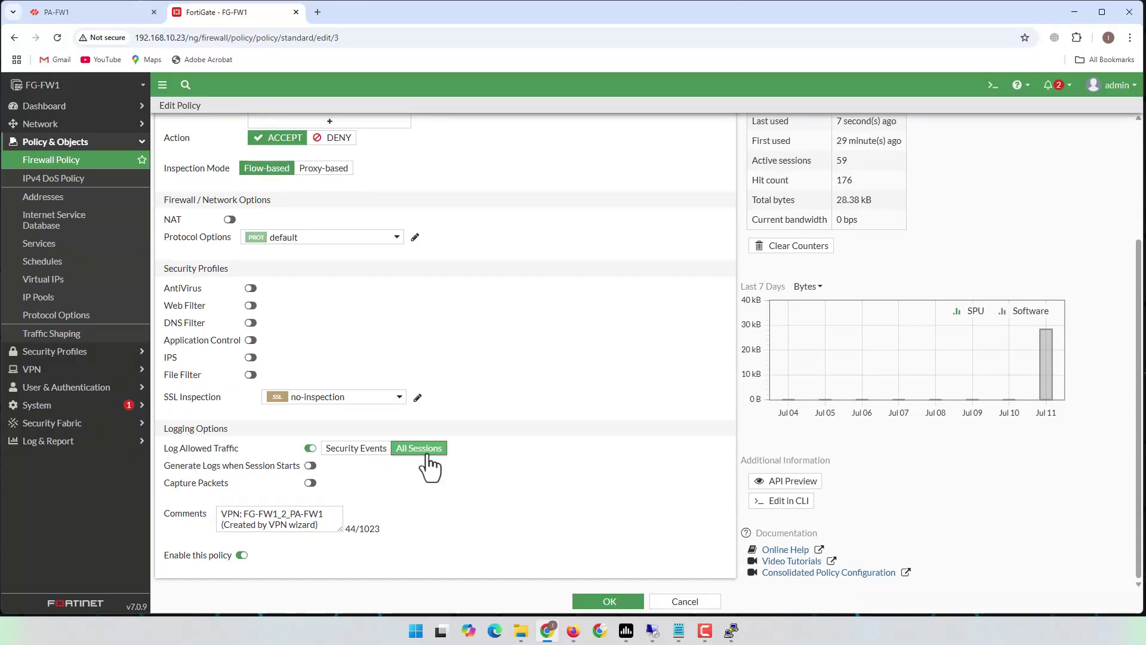
left_click(608, 602)
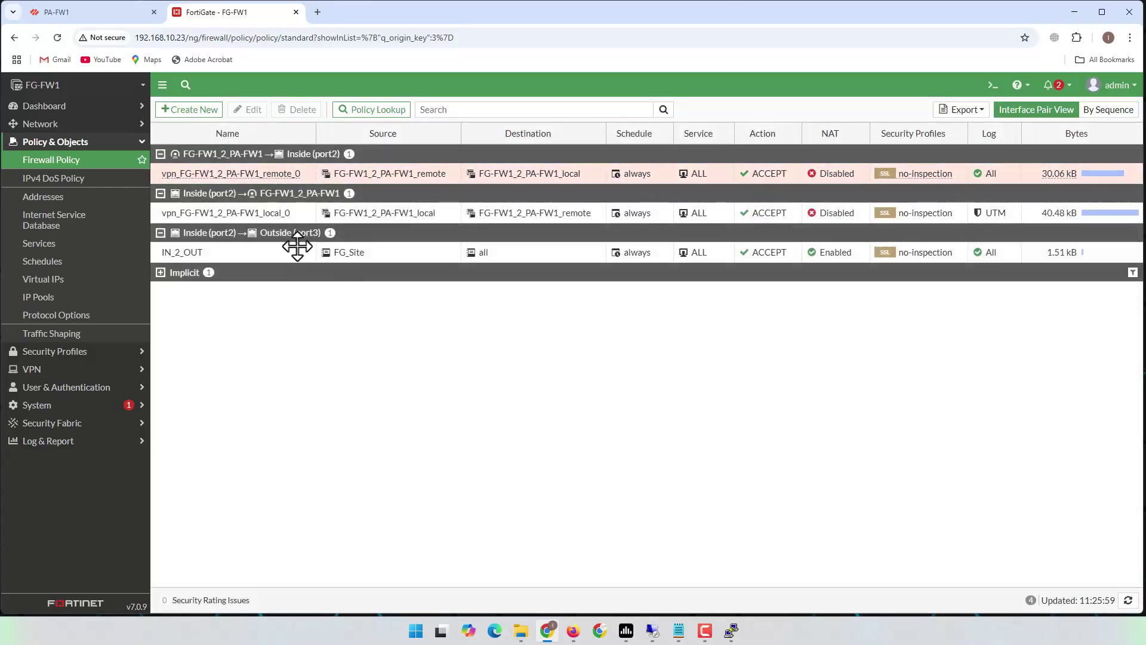
- Set the vpn_FG-FW1_2_PA-FW1_local_0 policy to log all sessions as well
left_click(265, 213)
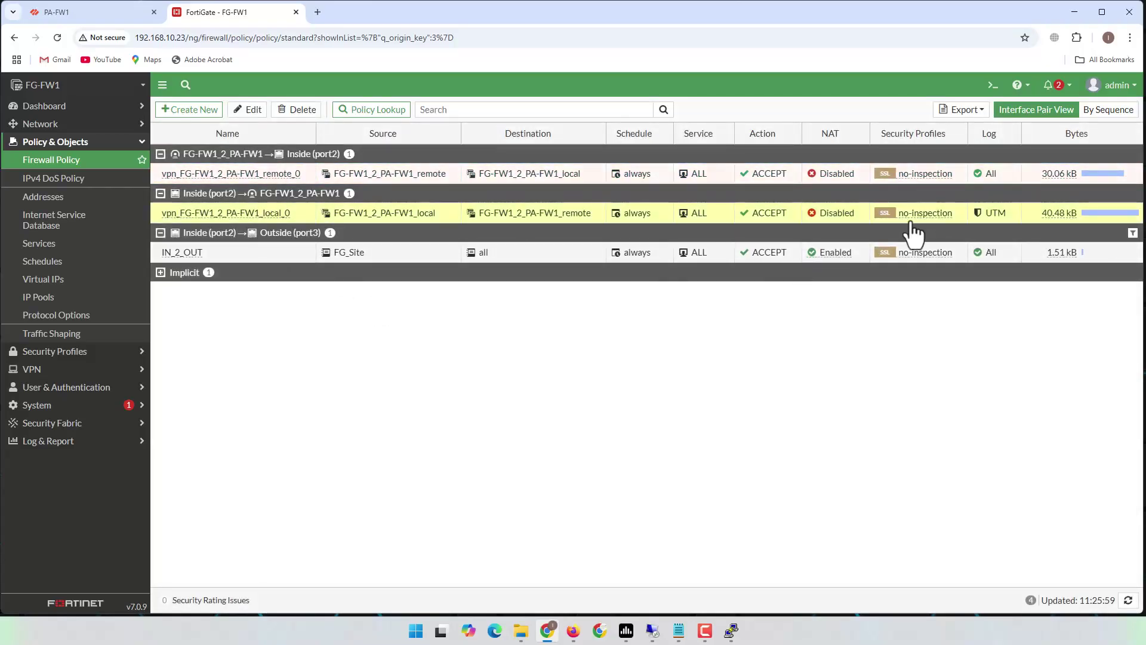
left_click(248, 110)
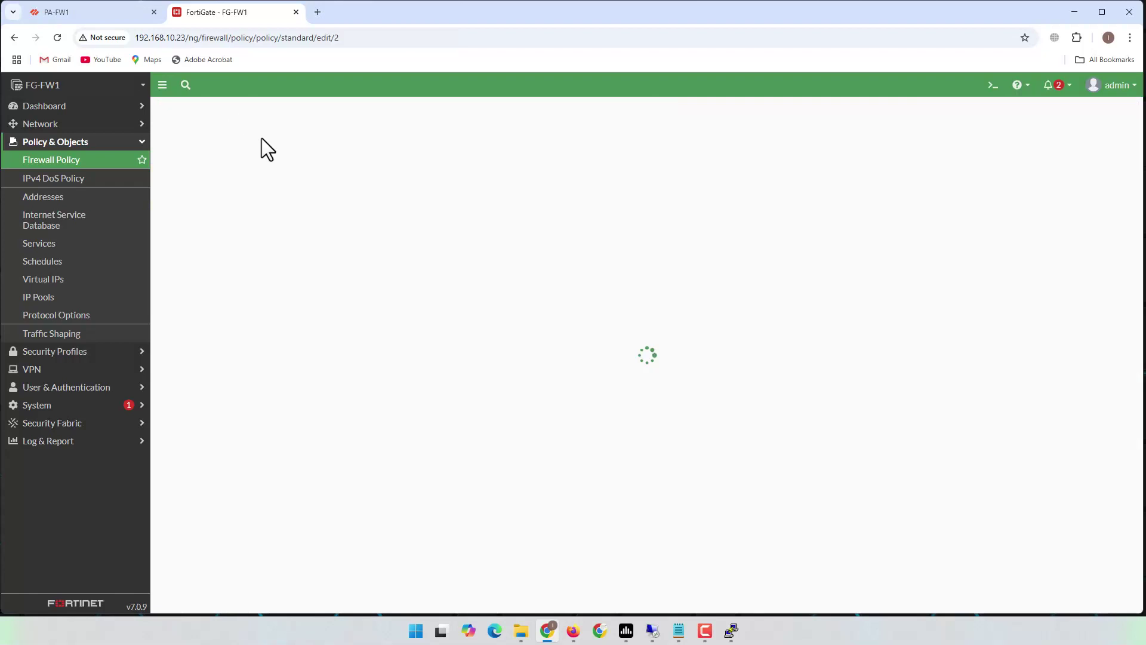
scroll(454, 502, "down", 3)
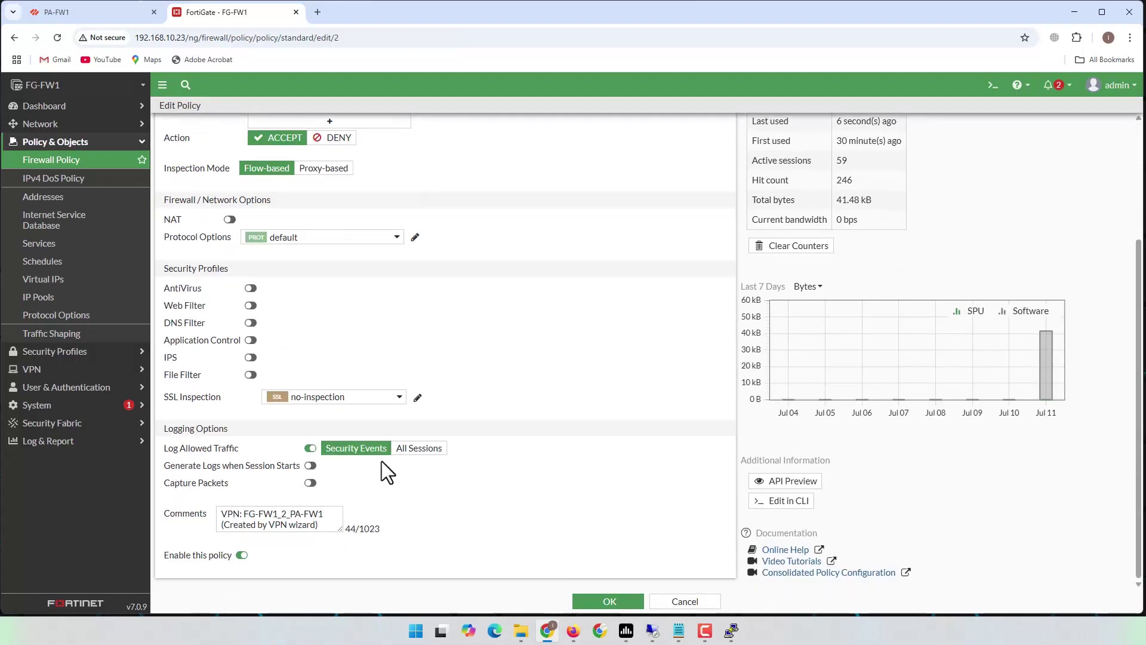
left_click(419, 449)
left_click(609, 602)
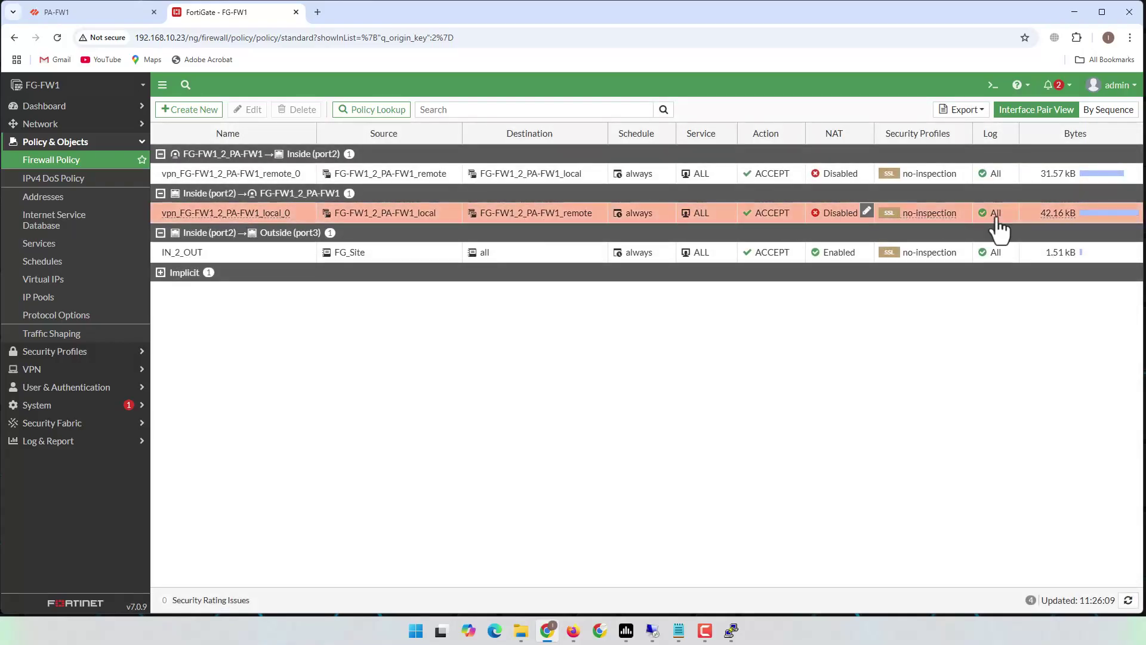
- Show remote_0's matching forward traffic logs, clear the UUID filter and refresh, then open Log Settings
right_click(1068, 174)
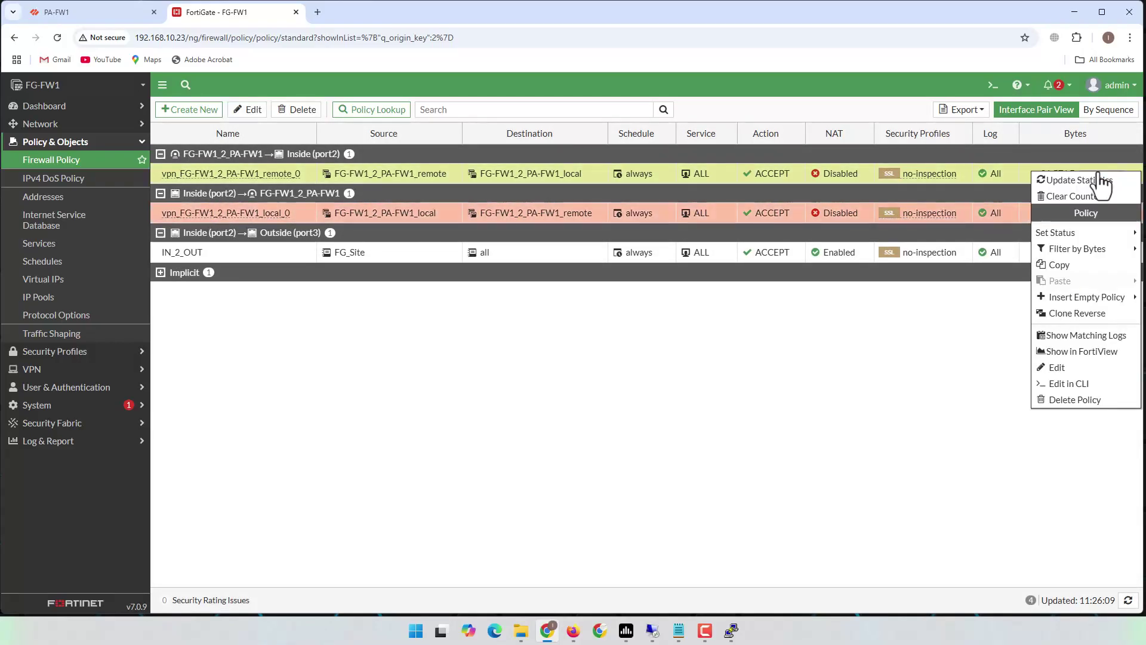
left_click(1092, 336)
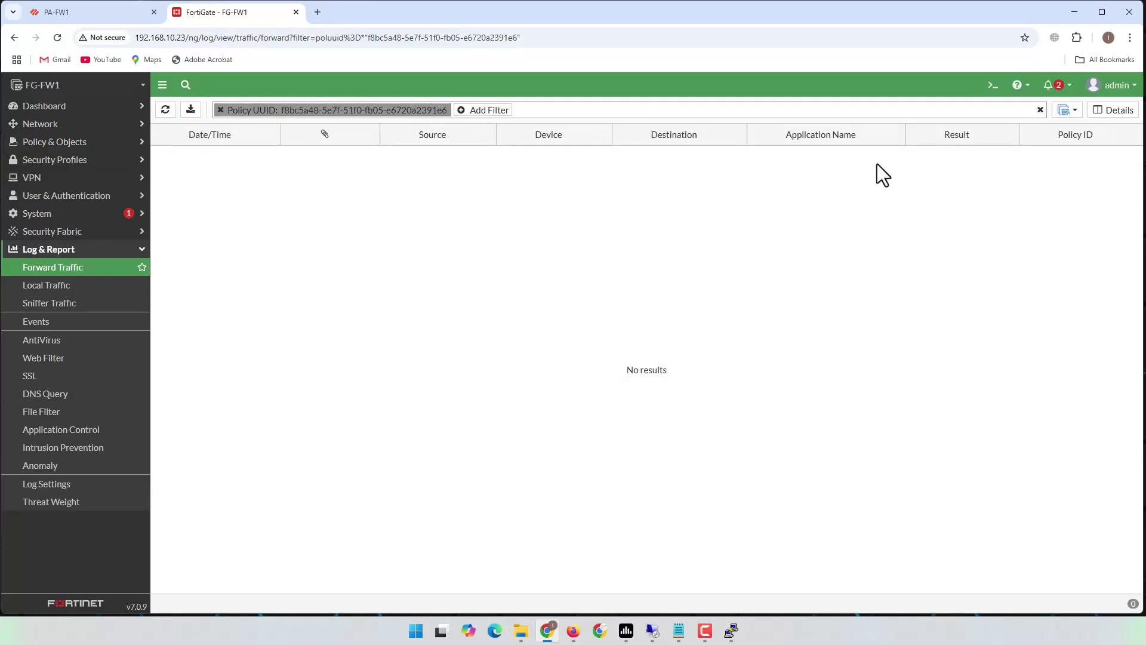
left_click(163, 111)
left_click(1040, 112)
left_click(167, 117)
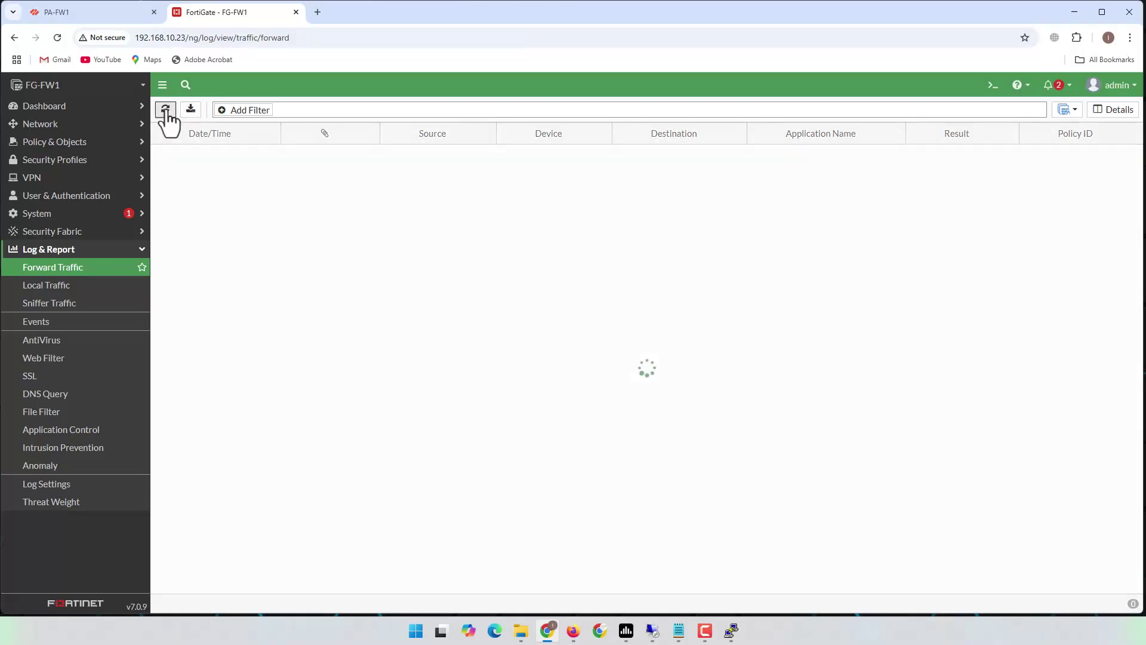
left_click(166, 112)
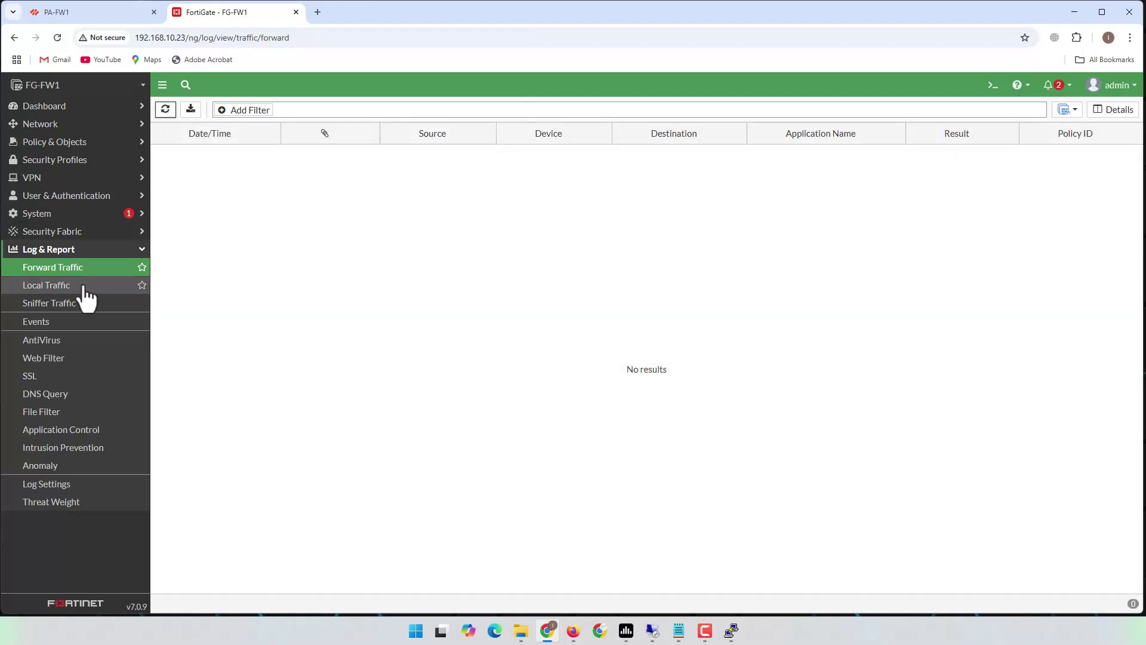
left_click(86, 482)
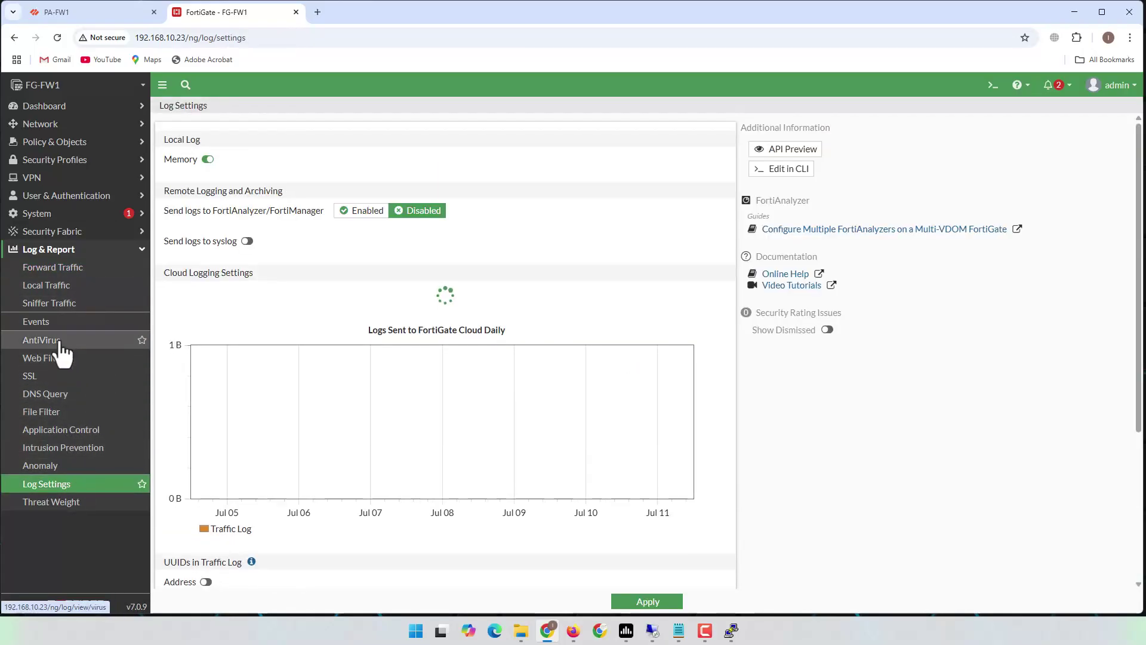
- Review the VPN event log, then list forward traffic for pings between 10.10.0.51 and 10.50.0.11
left_click(44, 327)
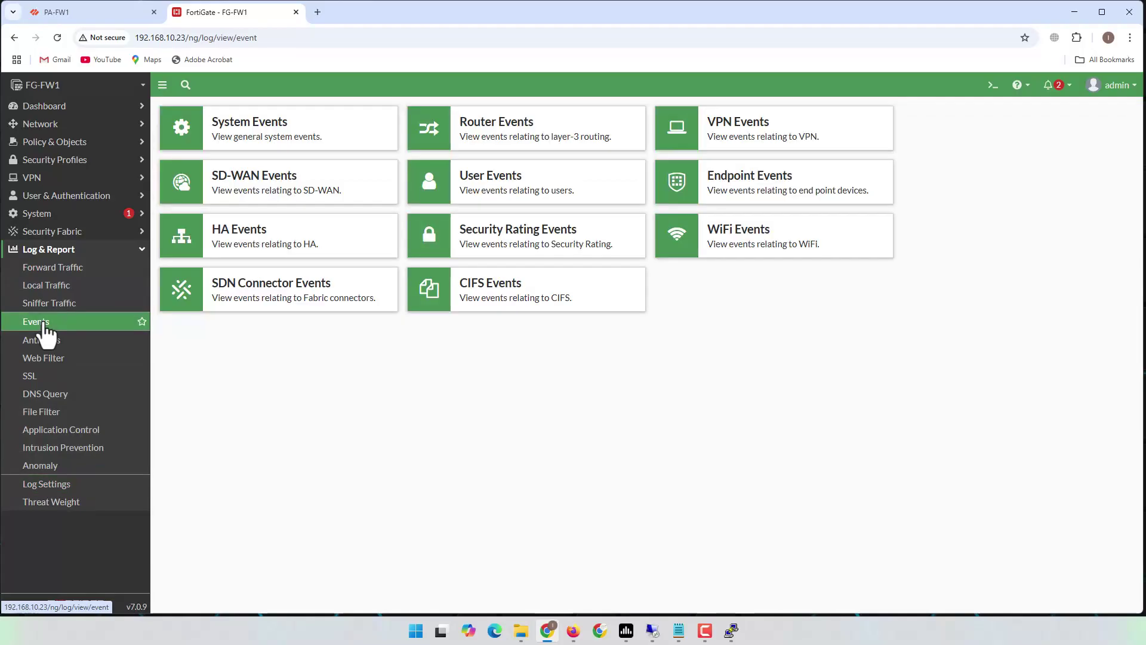
left_click(749, 139)
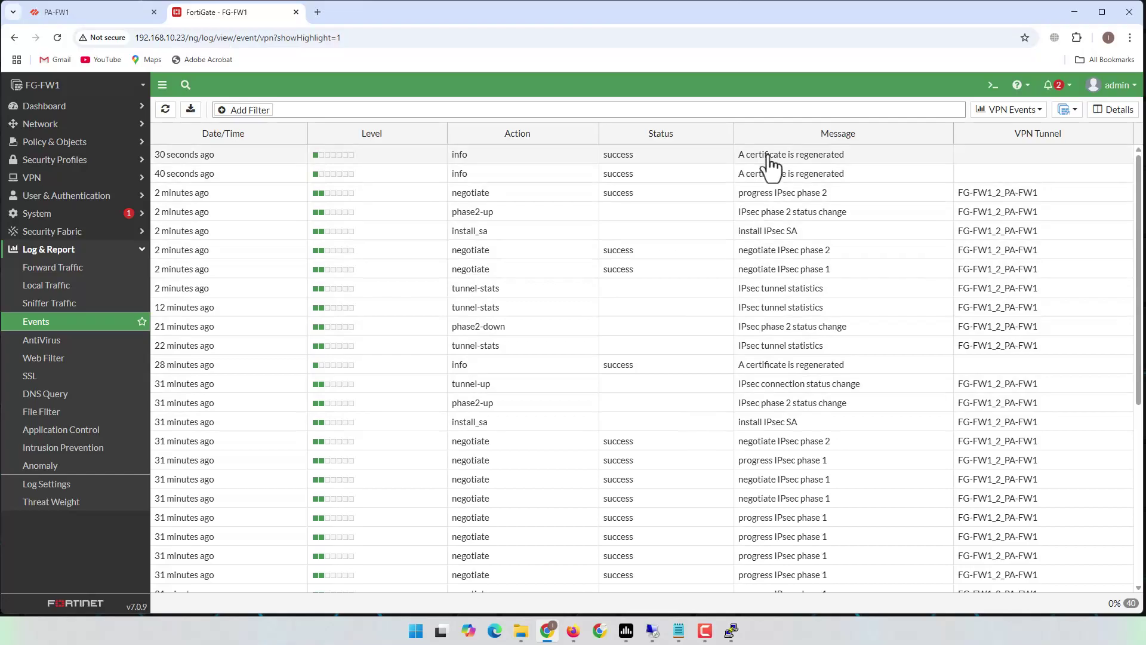
left_click(43, 323)
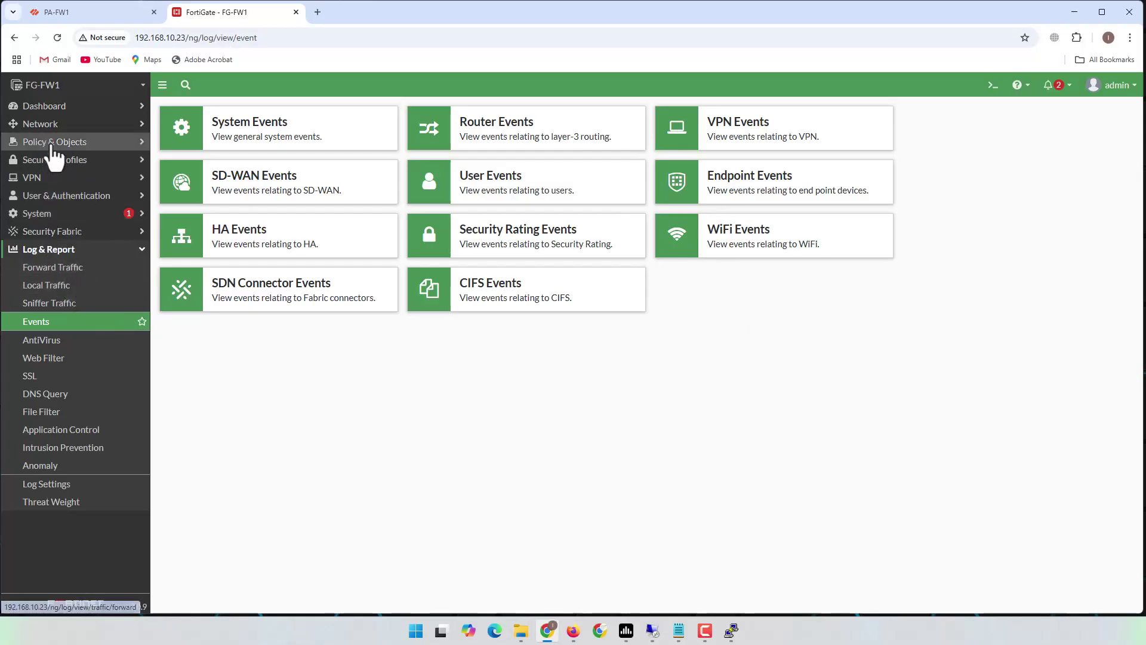
left_click(60, 268)
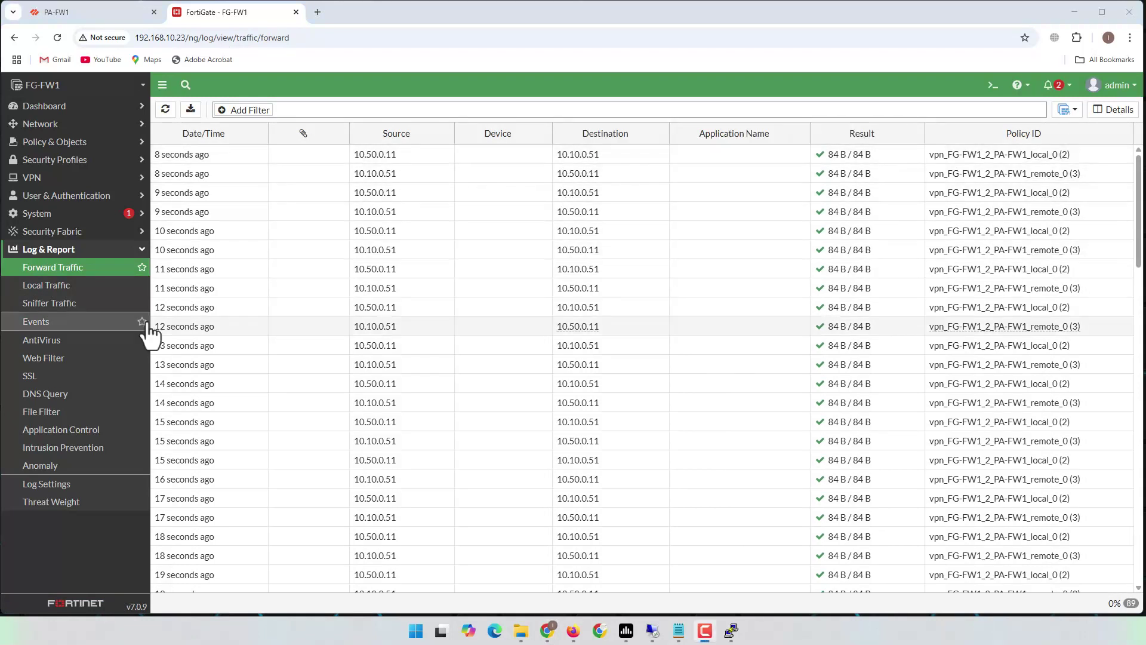
- Glance at the Local Traffic and Events logs, then reopen the Firewall Policy list
left_click(55, 288)
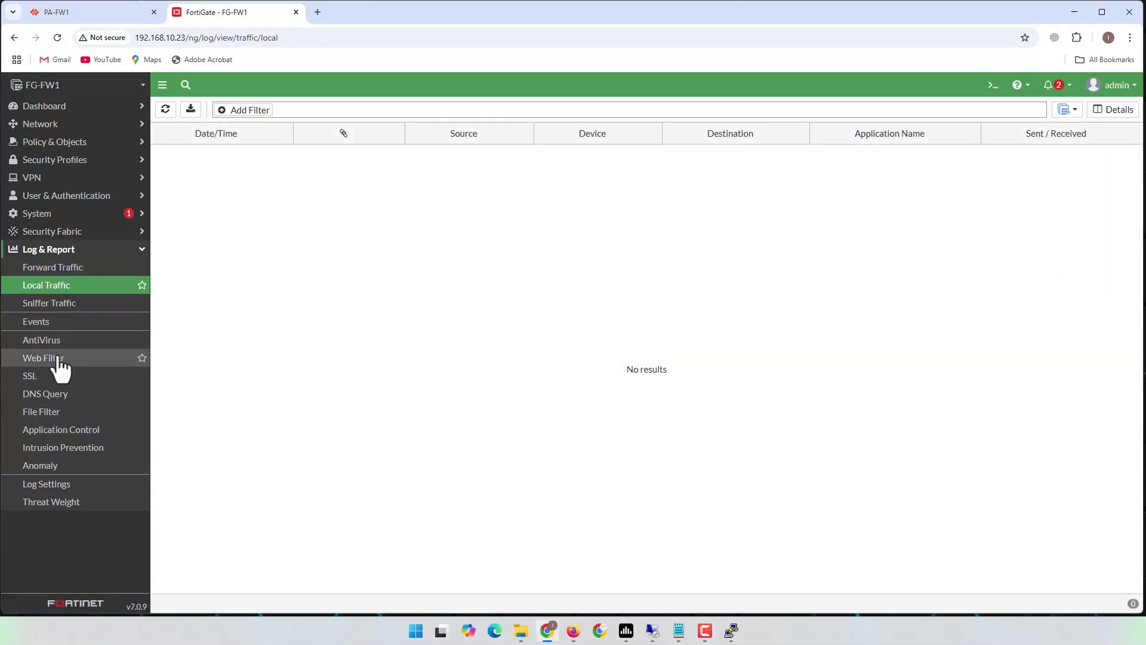
left_click(45, 326)
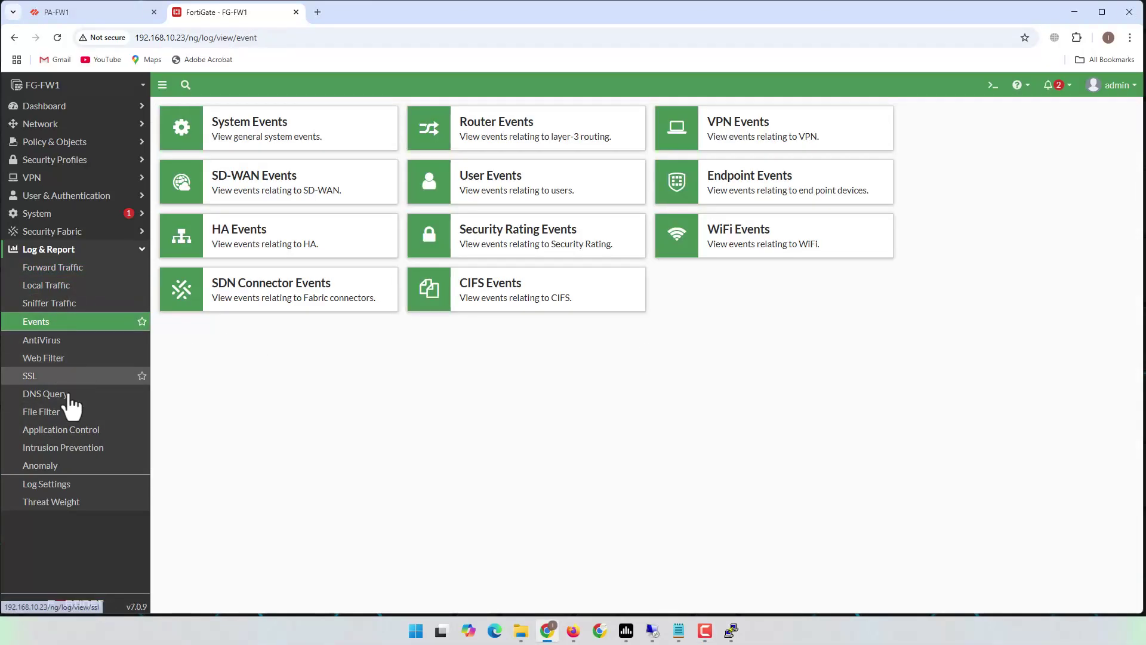
left_click(63, 143)
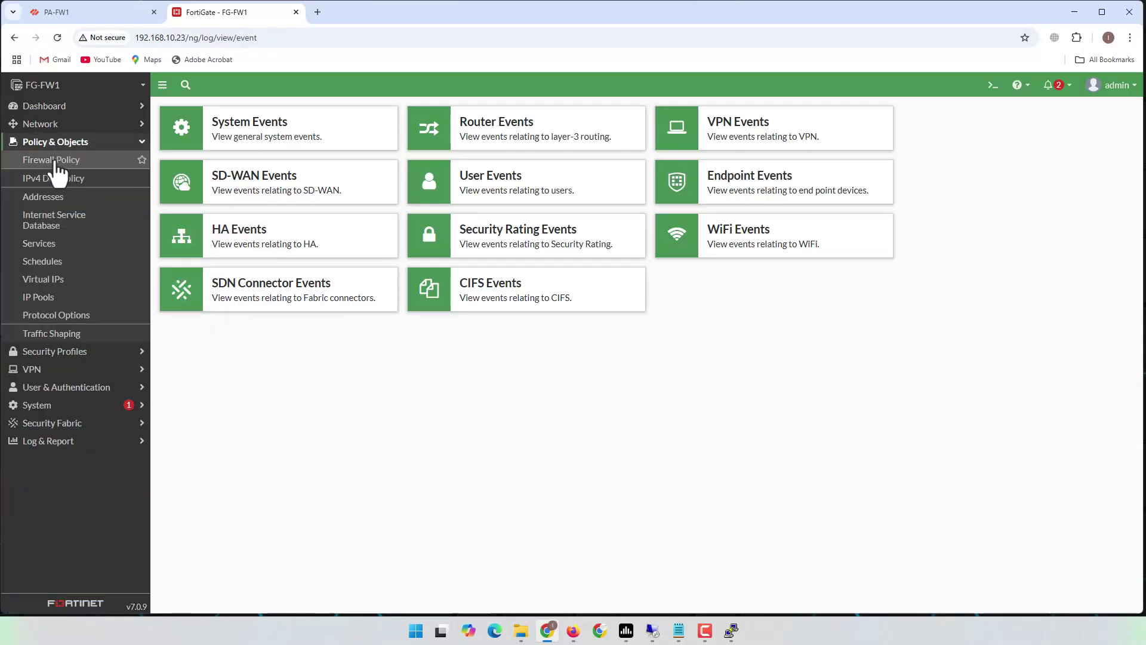
left_click(64, 167)
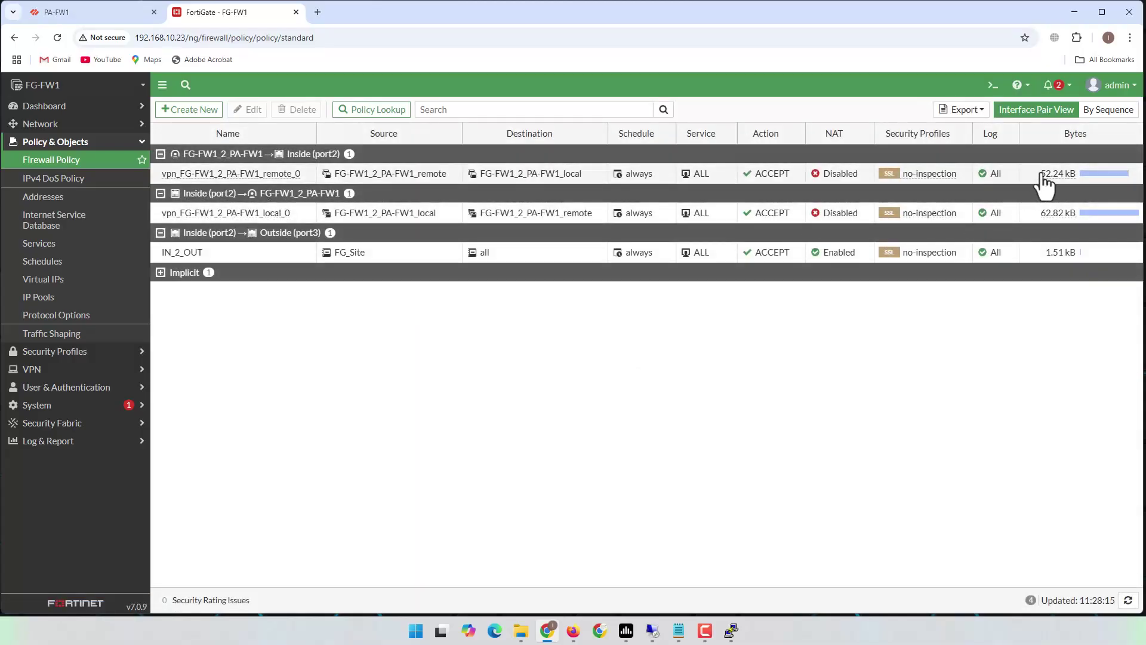
- Show matching traffic logs for the inbound vpn_FG-FW1_2_PA-FW1_remote_0 policy
left_click(1045, 177)
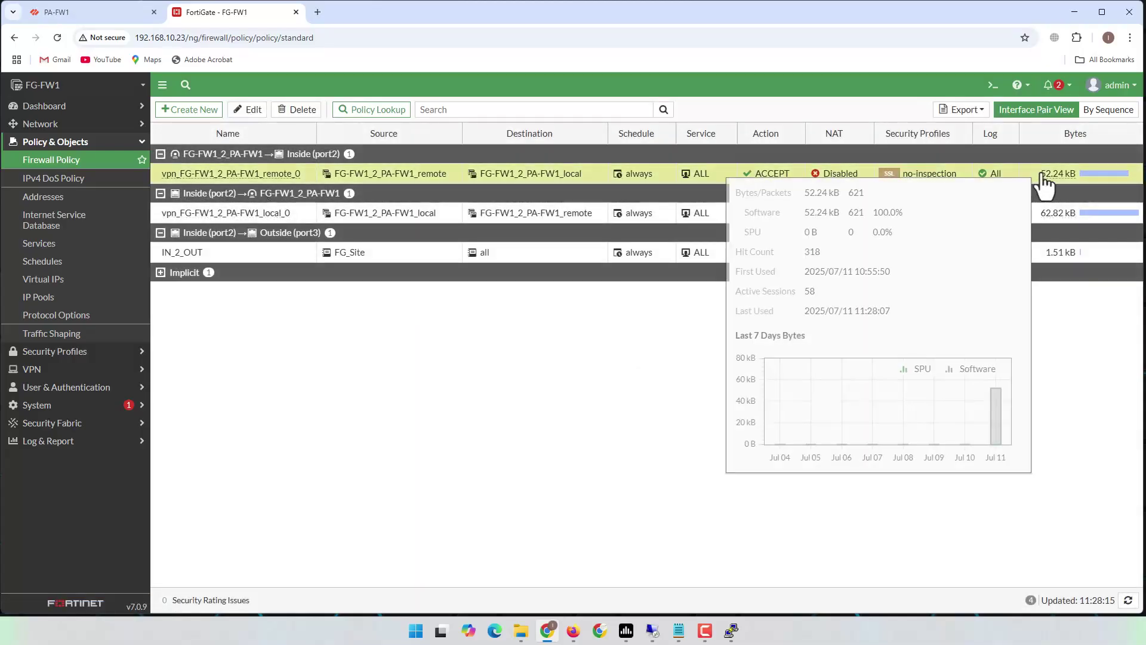
right_click(924, 175)
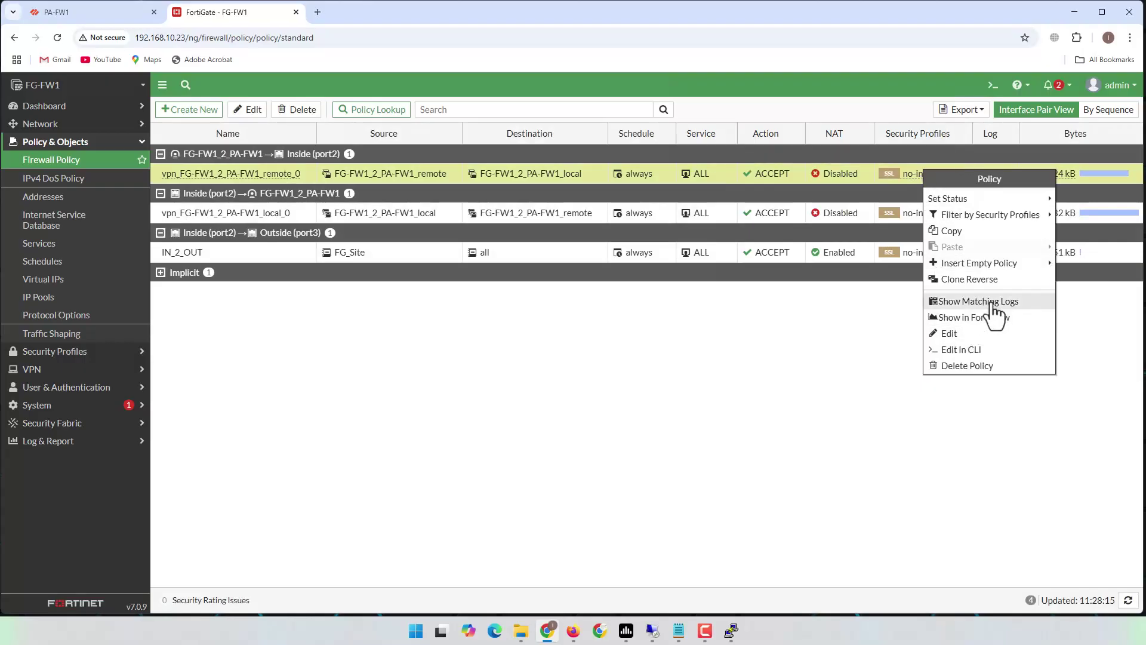
left_click(970, 301)
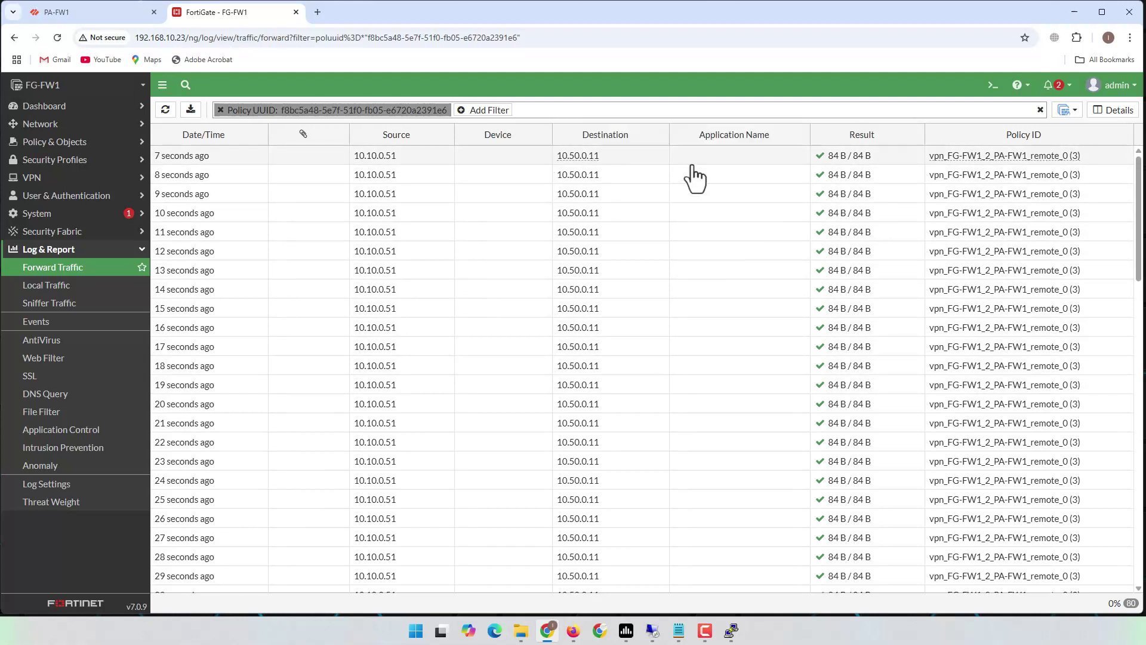
- Back in Firewall Policy, show local_0's logs: 10.50.0.11 to 10.10.0.51 pings, 84 B each
left_click(68, 269)
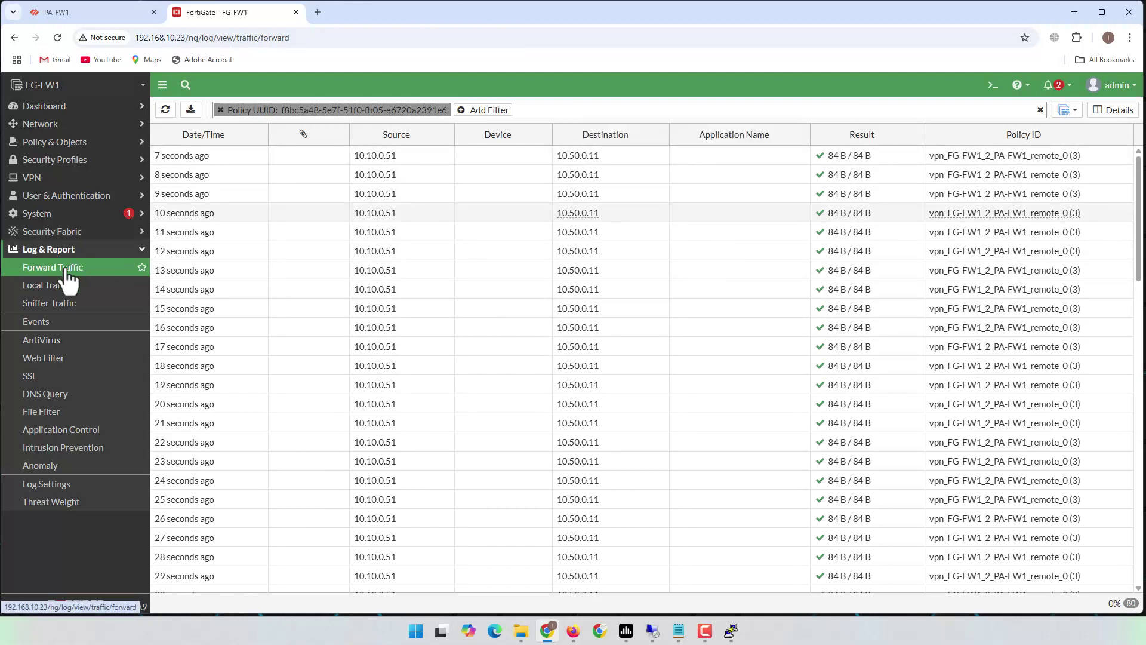
left_click(62, 143)
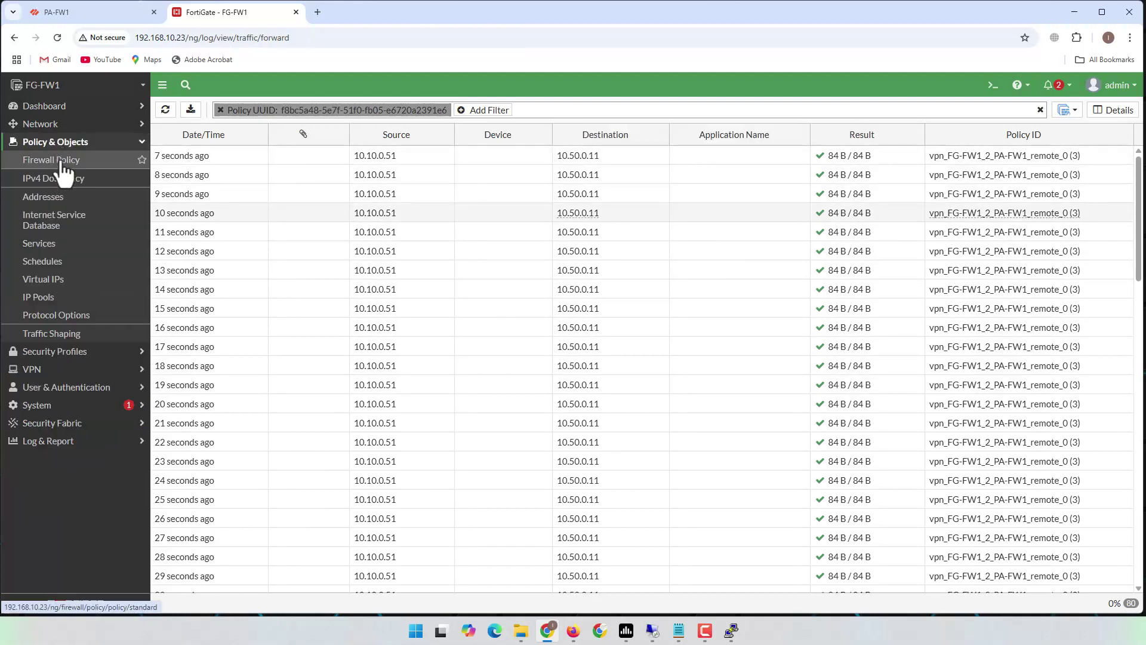
left_click(62, 161)
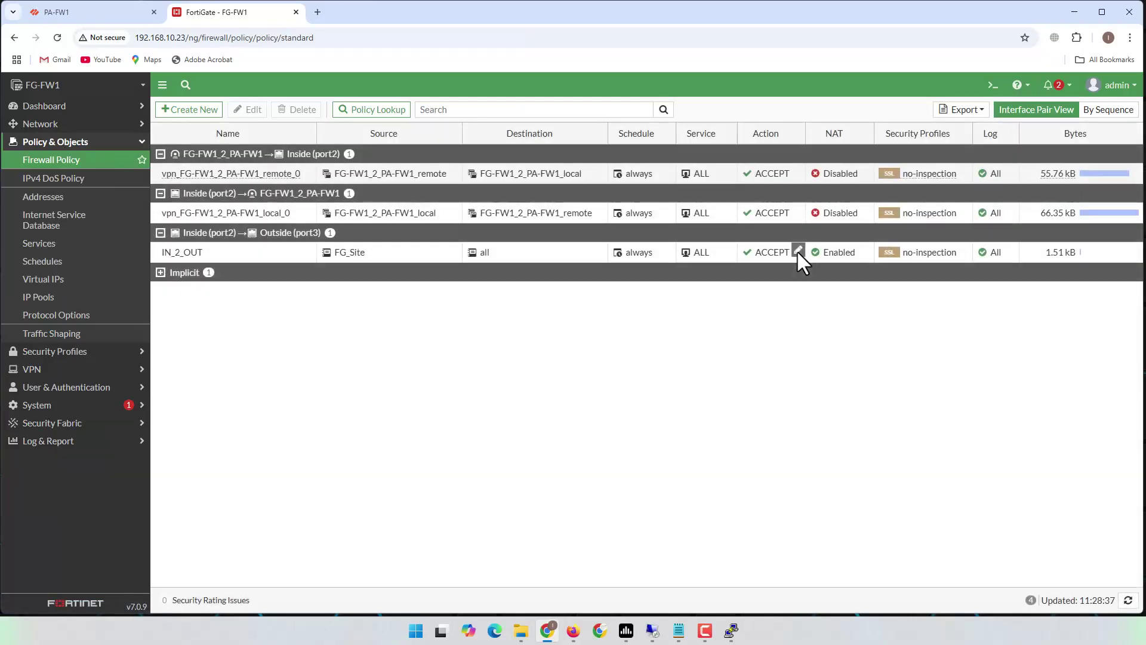
right_click(1051, 216)
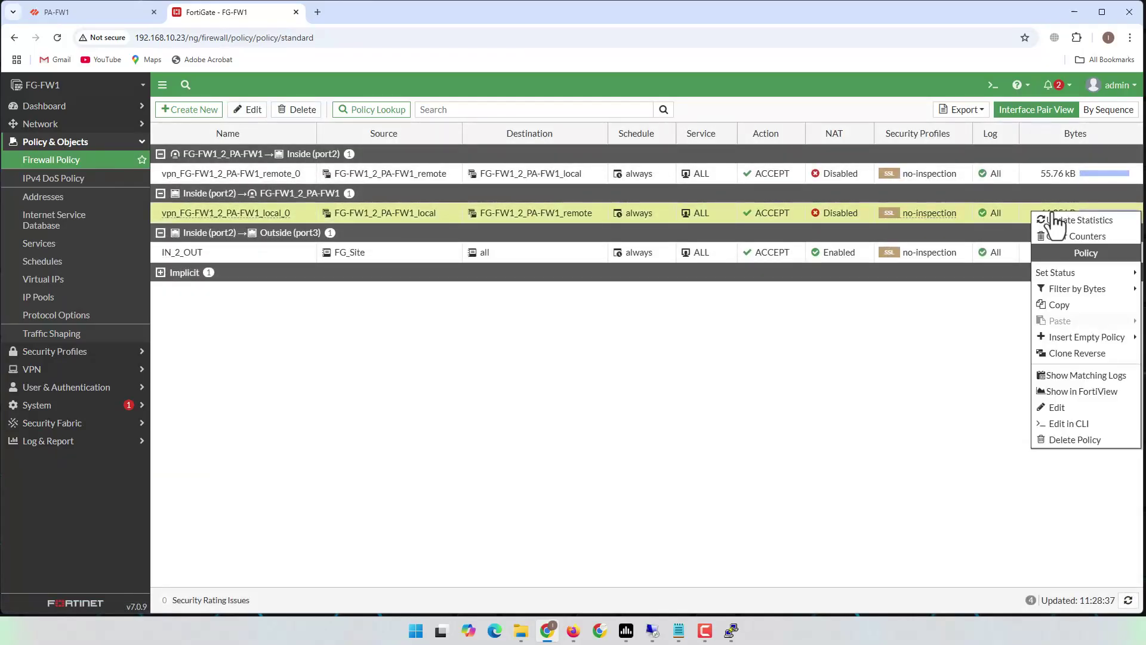
left_click(1092, 376)
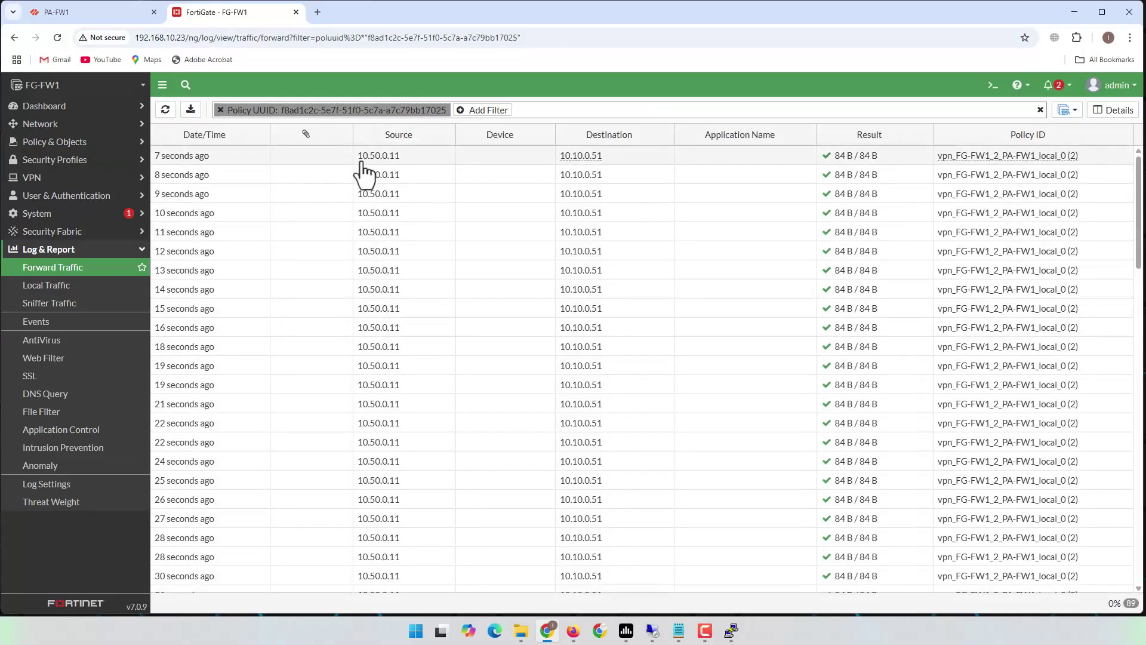
mouse_move(596, 163)
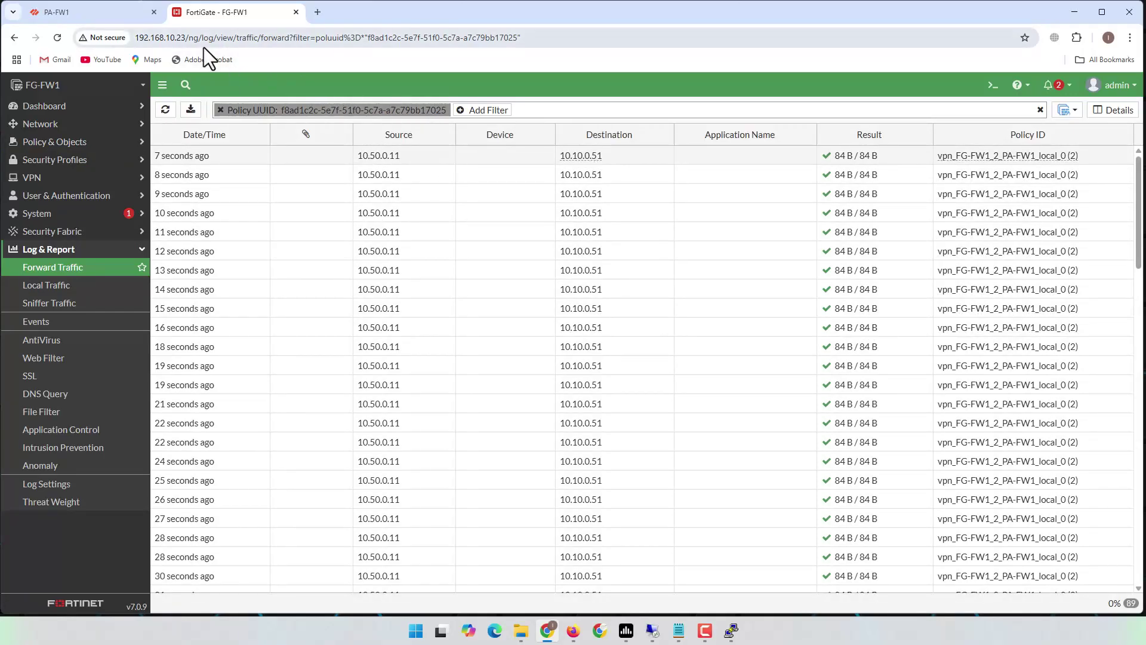
- Minimize Chrome, briefly view the EVE-NG topology, then reveal the VPC terminals' continuous pings
left_click(550, 630)
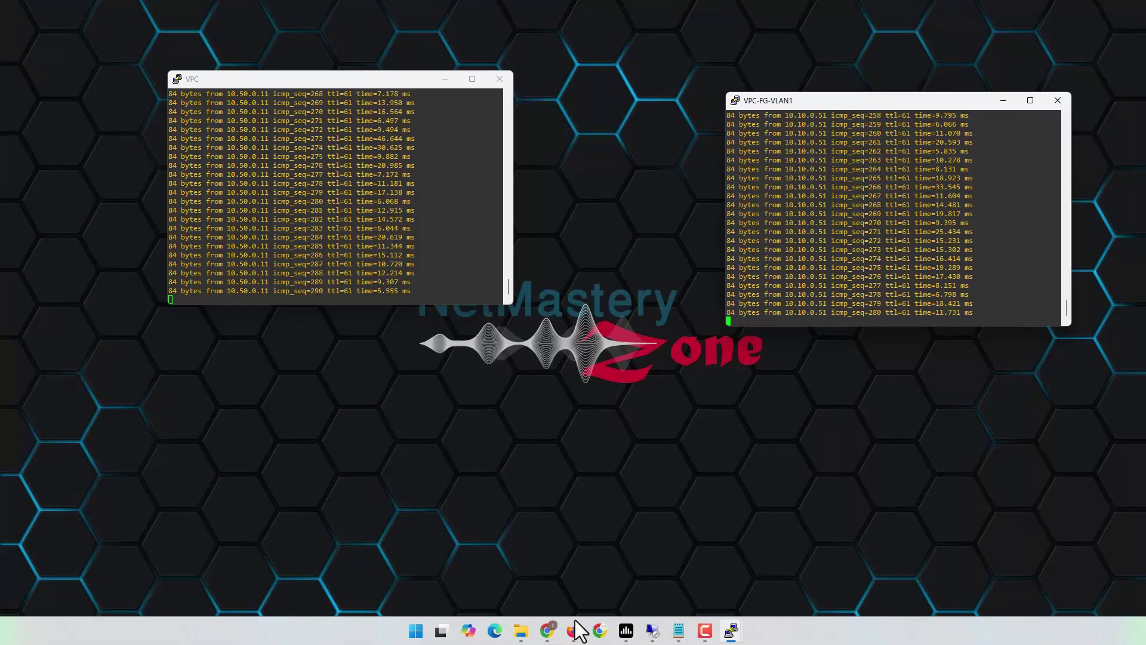
left_click(576, 623)
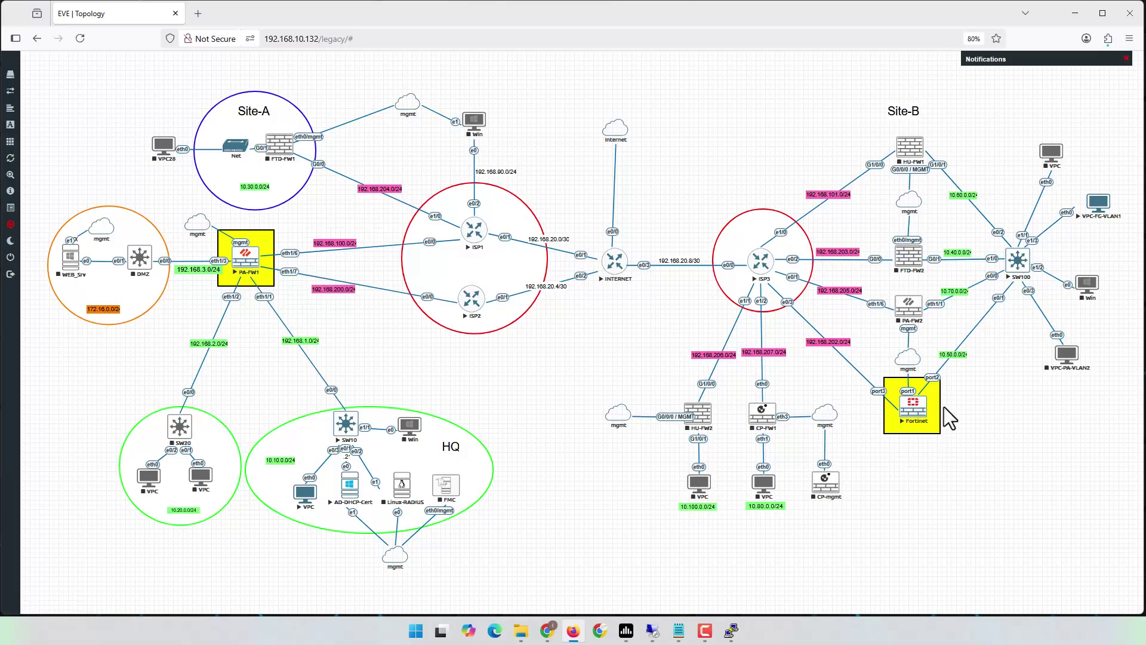
left_click(570, 634)
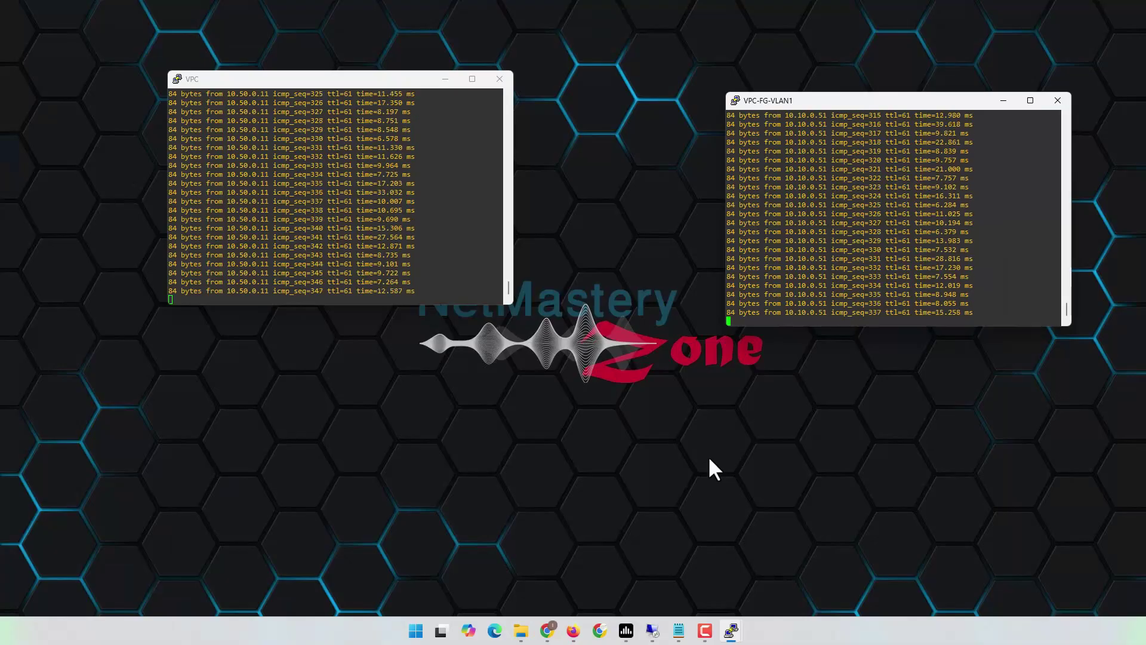